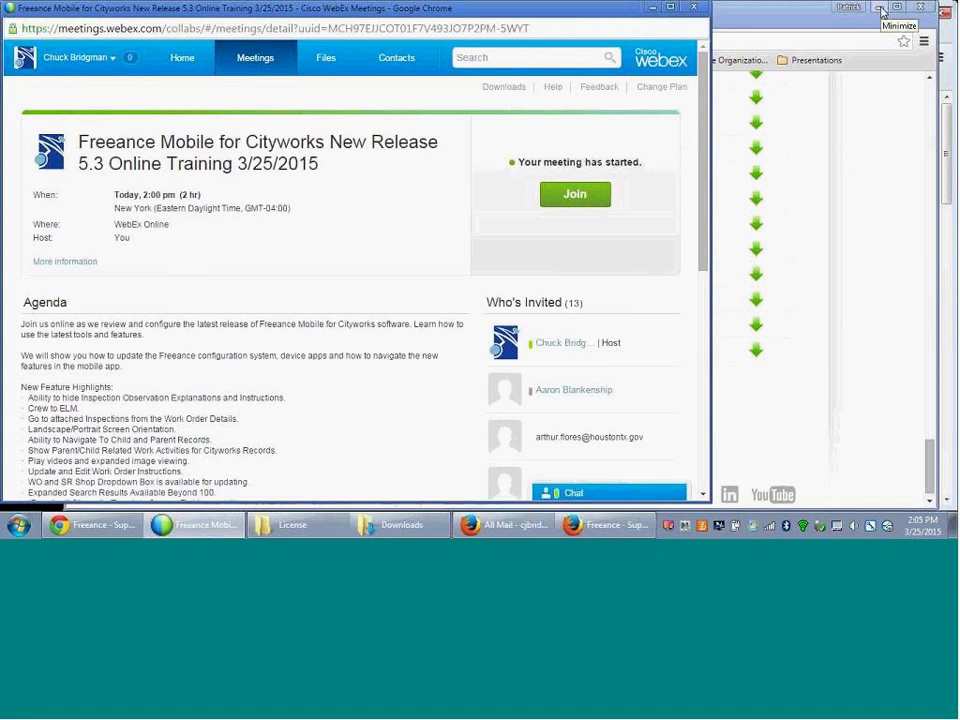
# - Minimize the WebEx and Chrome windows and shift Firefox slightly left
pyautogui.click(653, 8)
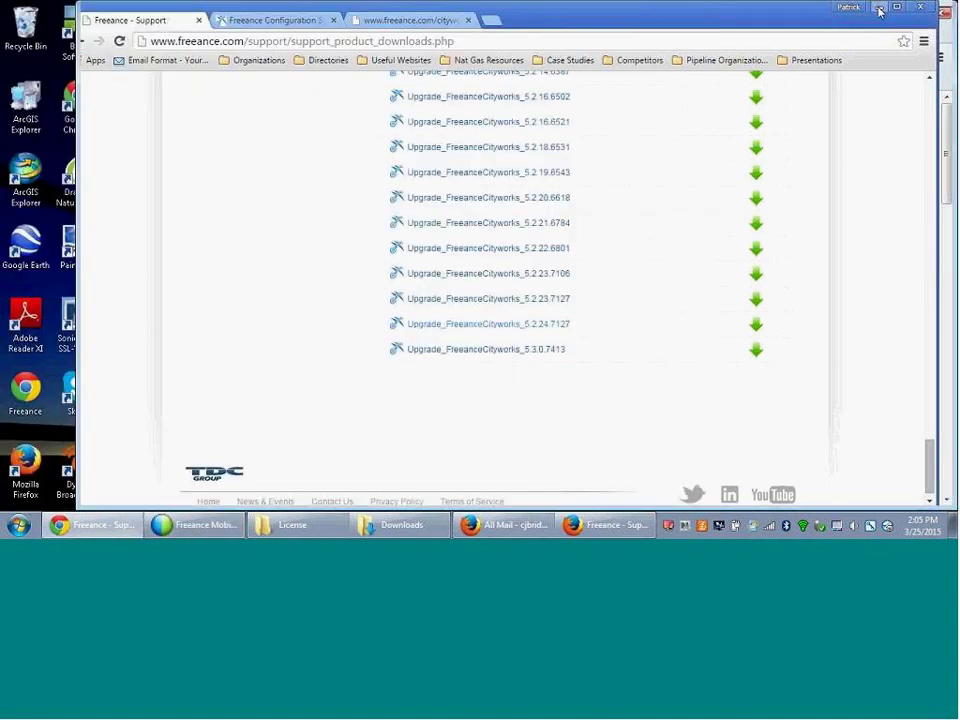
pyautogui.click(879, 9)
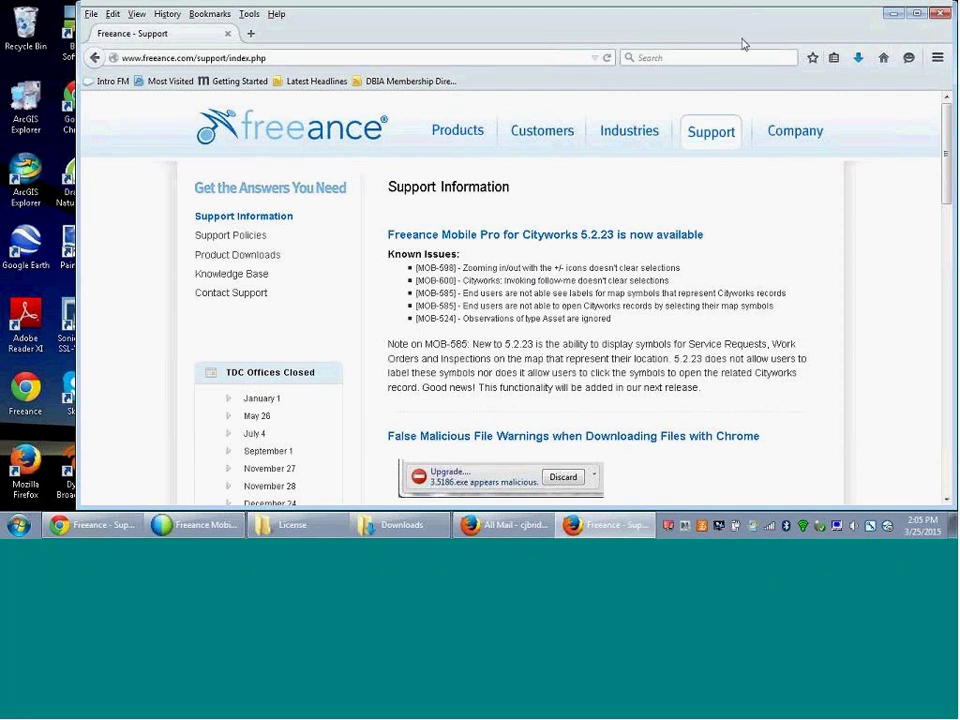
pyautogui.moveTo(699, 34); pyautogui.dragTo(648, 38)
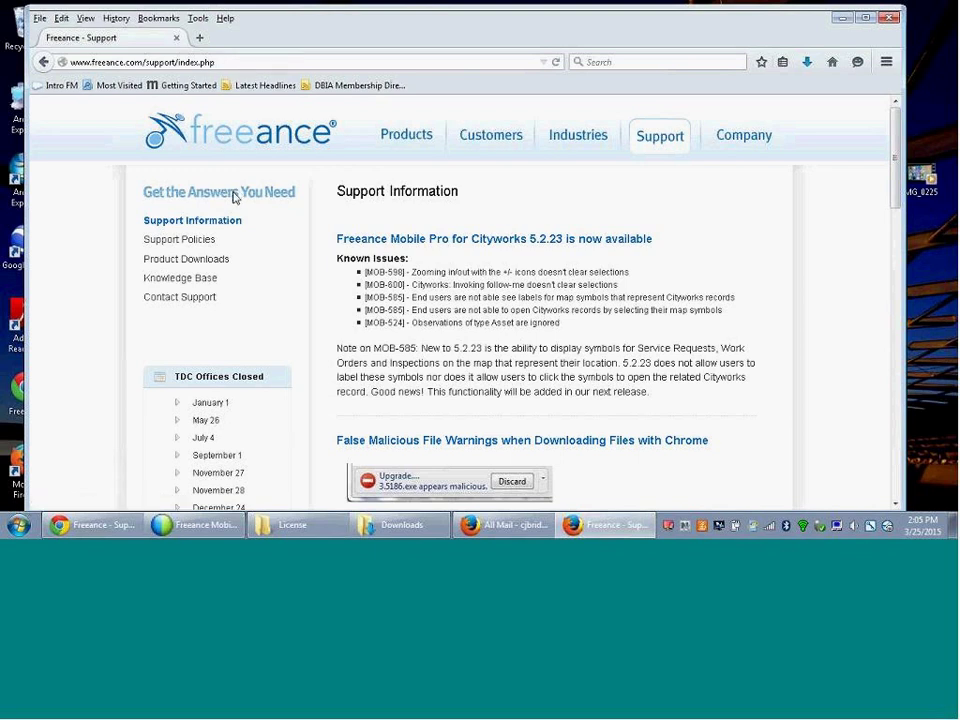
pyautogui.click(213, 229)
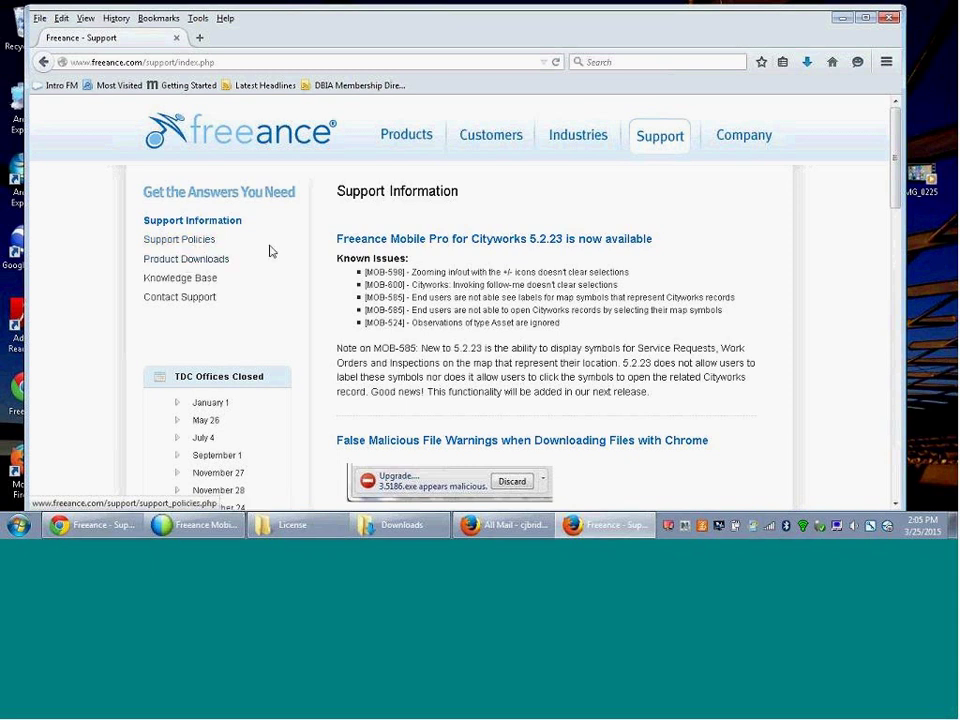
# - Go to support.freeance.com, log in, and open the Product Downloads page
pyautogui.moveTo(242, 61); pyautogui.dragTo(180, 63)
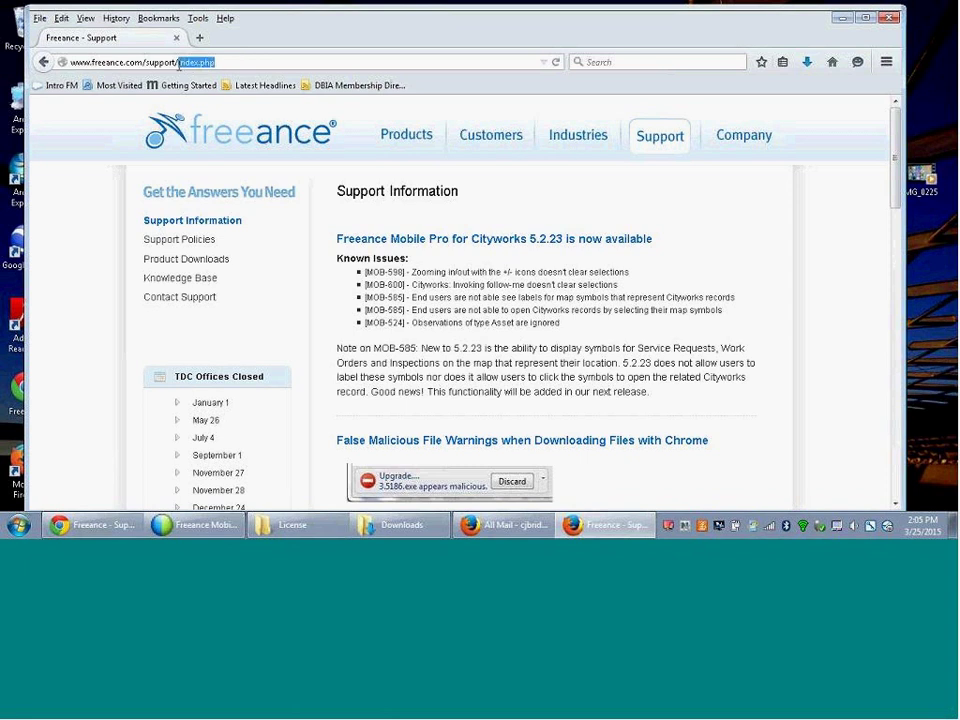
pyautogui.press('BackSpace')
pyautogui.press('BackSpace')
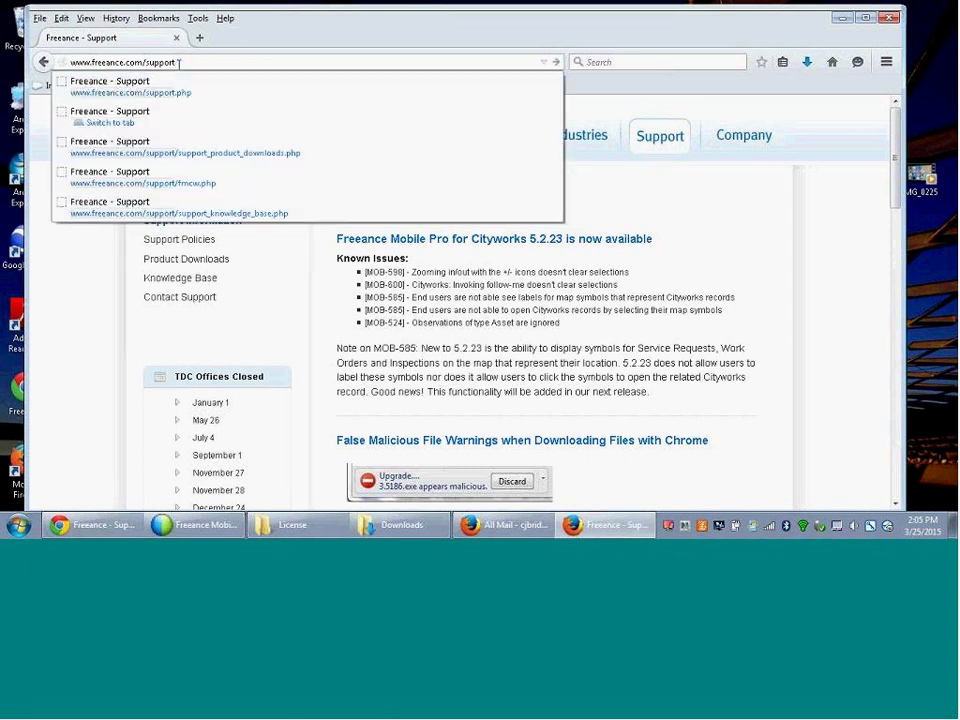
pyautogui.press('BackSpace')
pyautogui.press('BackSpace')
pyautogui.press('BackSpace')
pyautogui.press('BackSpace')
pyautogui.press('BackSpace')
pyautogui.press('BackSpace')
pyautogui.press('BackSpace')
pyautogui.press('BackSpace')
pyautogui.press('BackSpace')
pyautogui.press('BackSpace')
pyautogui.press('BackSpace')
pyautogui.press('BackSpace')
pyautogui.press('BackSpace')
pyautogui.press('BackSpace')
pyautogui.press('BackSpace')
pyautogui.press('BackSpace')
pyautogui.press('BackSpace')
pyautogui.press('BackSpace')
pyautogui.press('BackSpace')
pyautogui.press('BackSpace')
pyautogui.write('support')
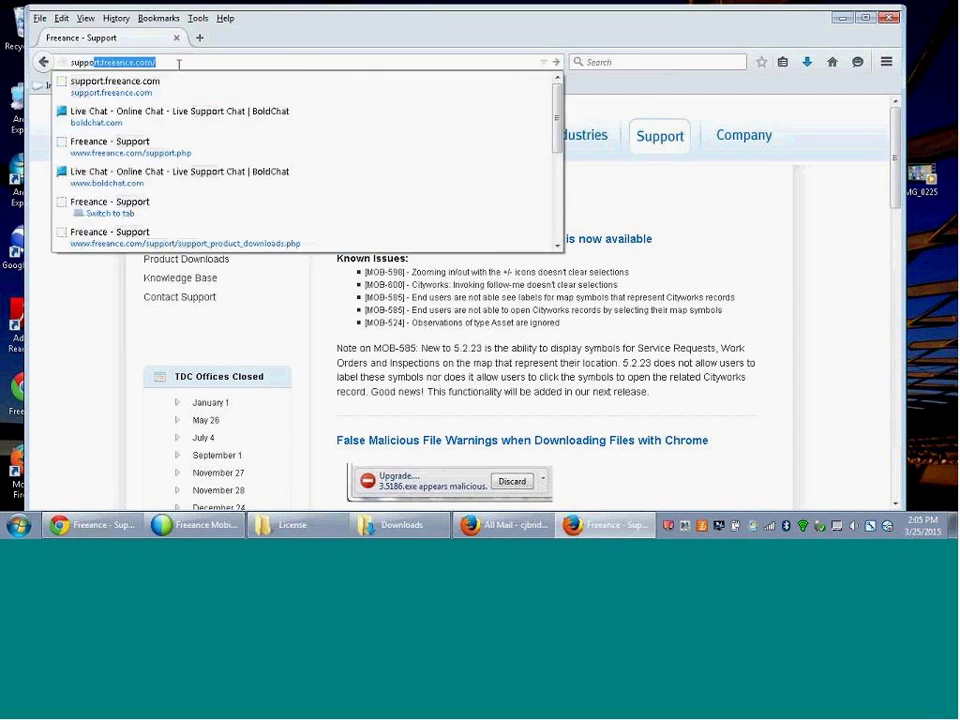
pyautogui.click(138, 88)
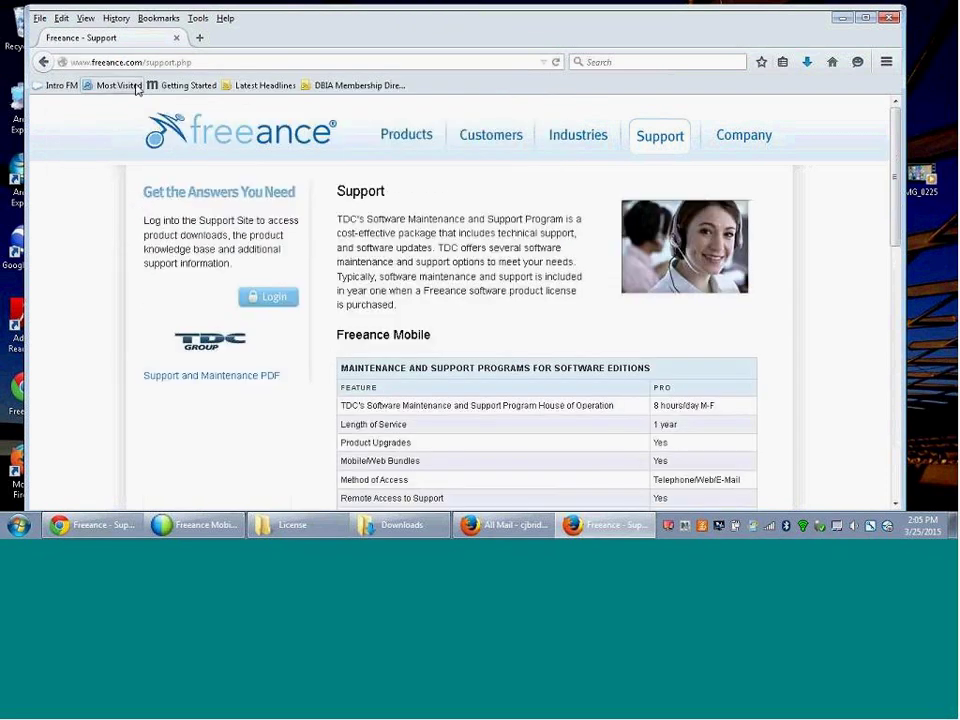
pyautogui.click(272, 302)
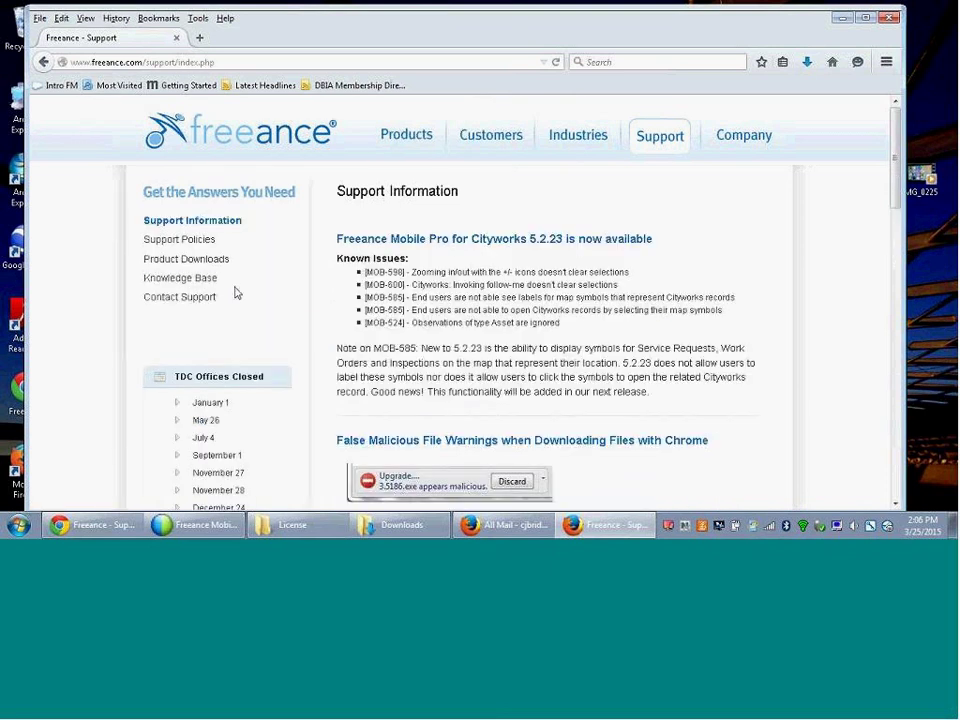
pyautogui.click(199, 263)
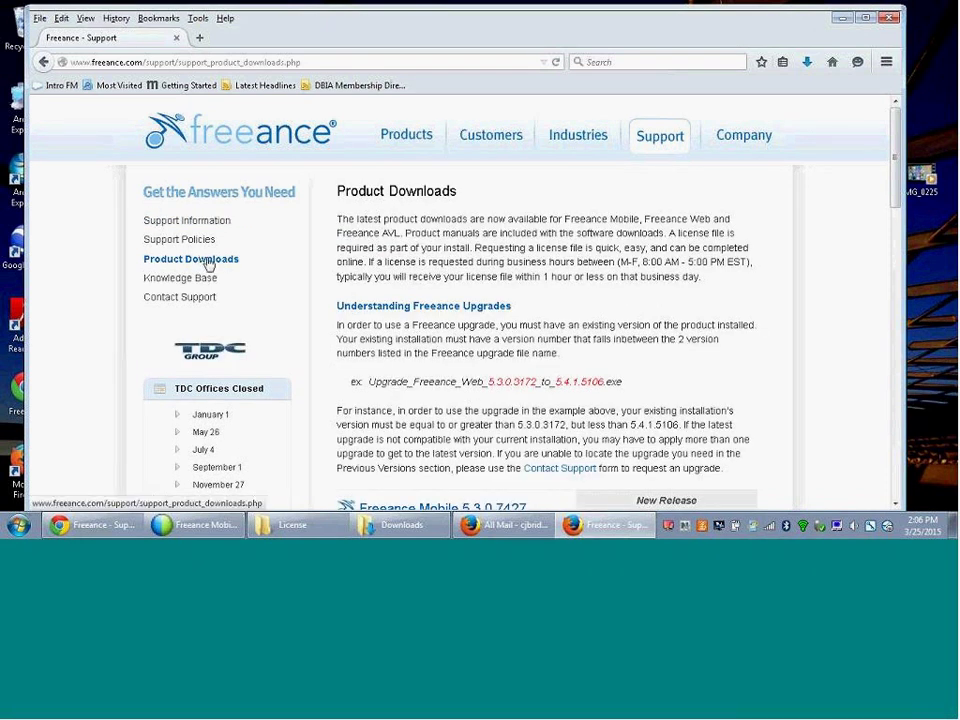
# - Scroll to Freeance Mobile 5.3.0.7427 and expand and browse its Previous Versions list
pyautogui.click(182, 263)
pyautogui.moveTo(897, 186); pyautogui.dragTo(897, 275)
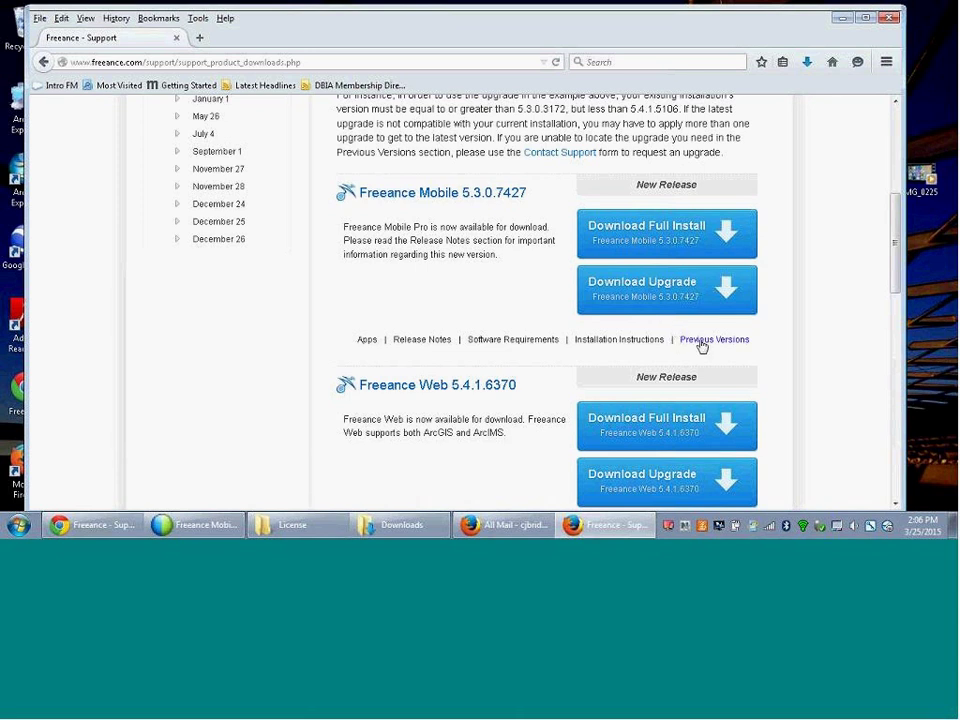
pyautogui.click(702, 340)
pyautogui.moveTo(894, 185); pyautogui.dragTo(874, 381)
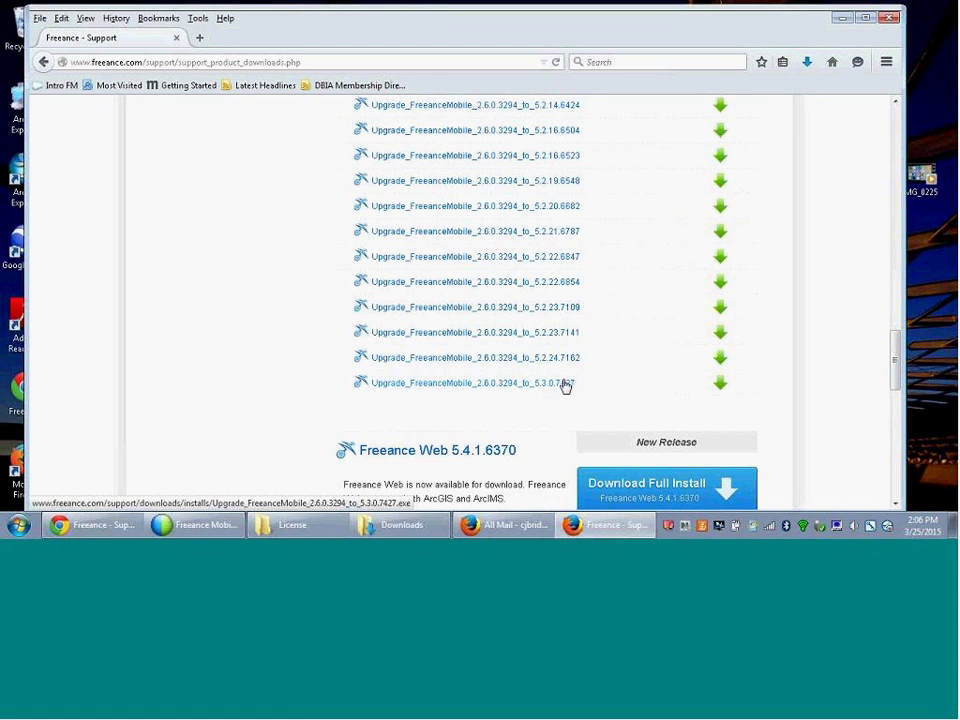
pyautogui.moveTo(893, 368); pyautogui.dragTo(897, 218)
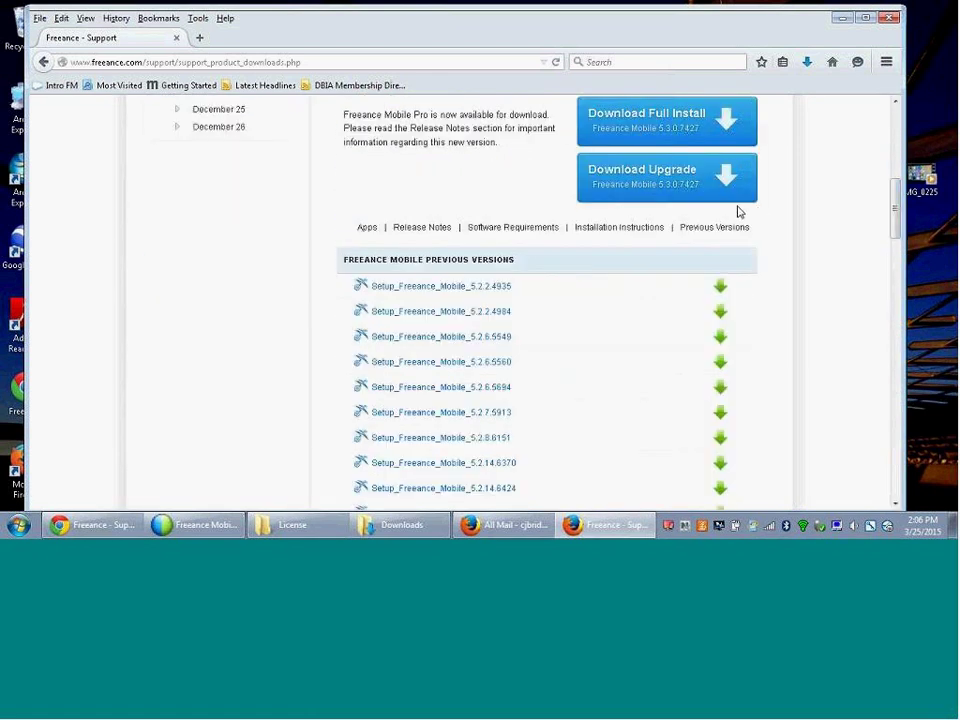
# - Download and save the Freeance Mobile 2.6.0.3294-to-5.3.0.7427 upgrade file
pyautogui.click(666, 190)
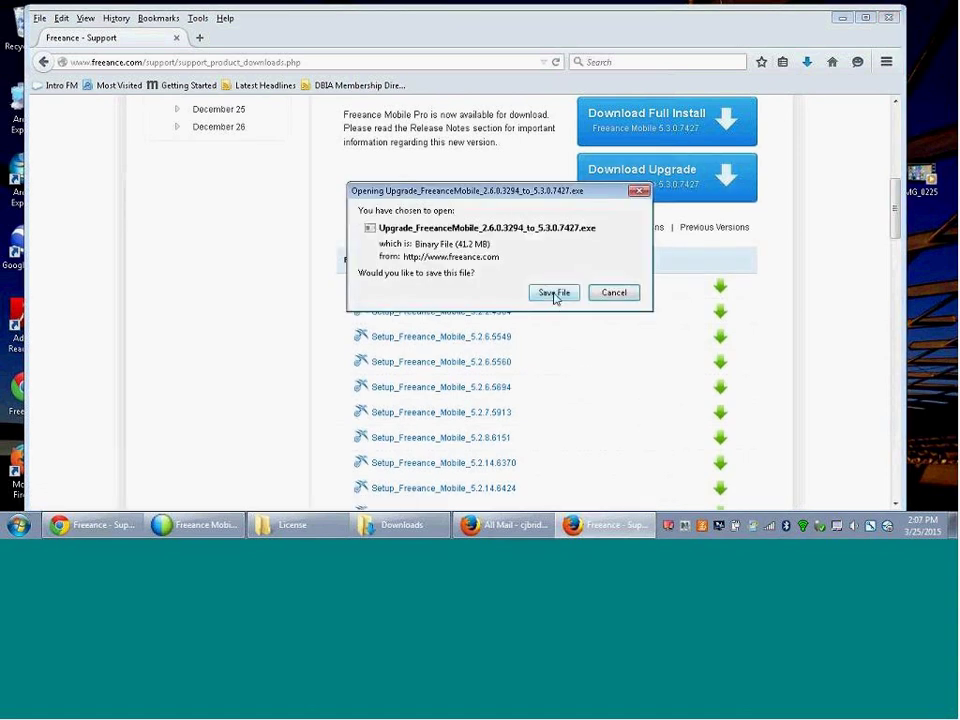
pyautogui.click(554, 293)
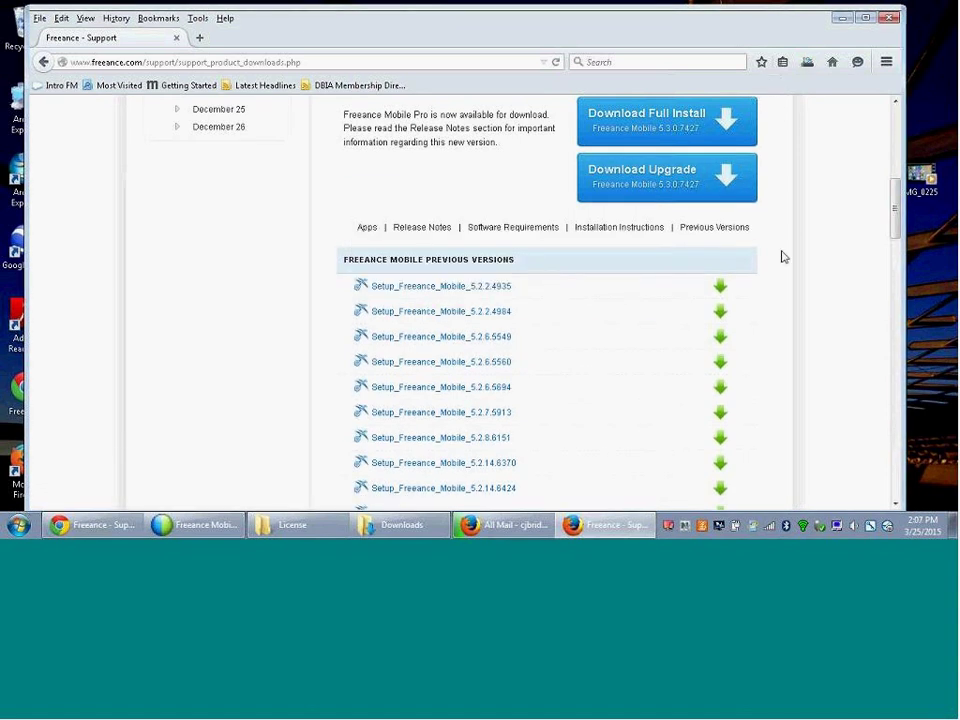
pyautogui.click(370, 232)
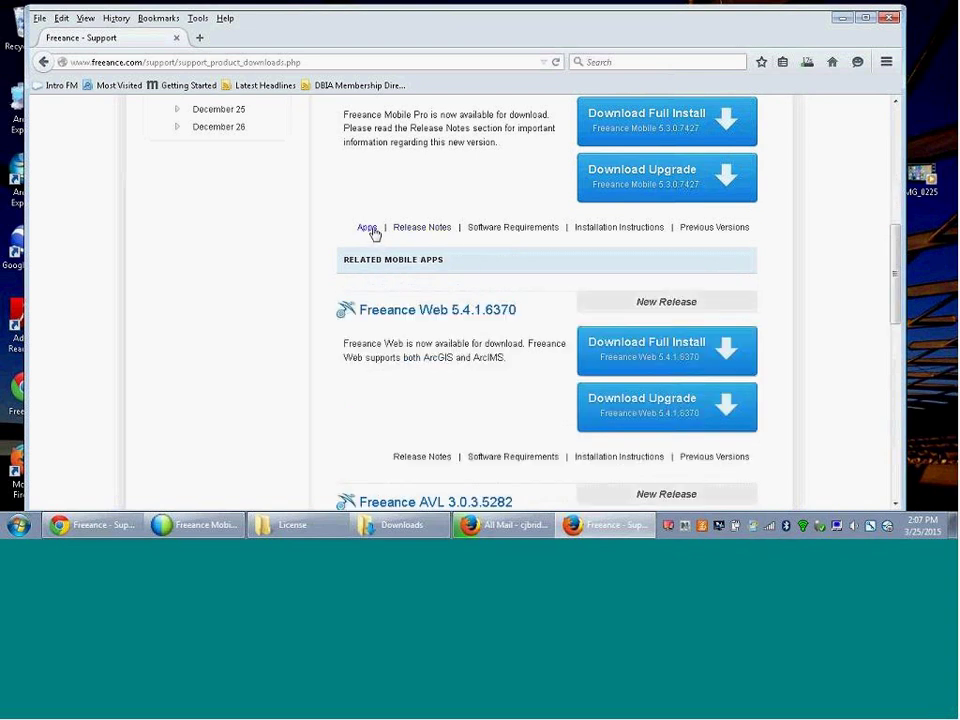
pyautogui.click(414, 232)
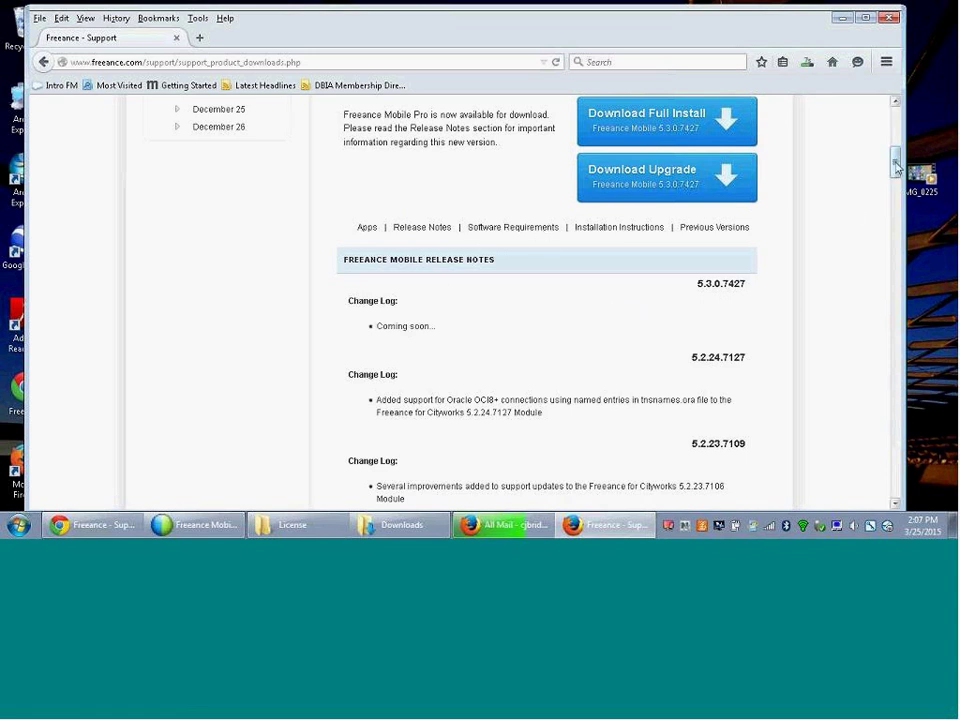
# - Download and save the Freeance for Cityworks 5.3.0.7413 upgrade file
pyautogui.moveTo(893, 185); pyautogui.dragTo(893, 483)
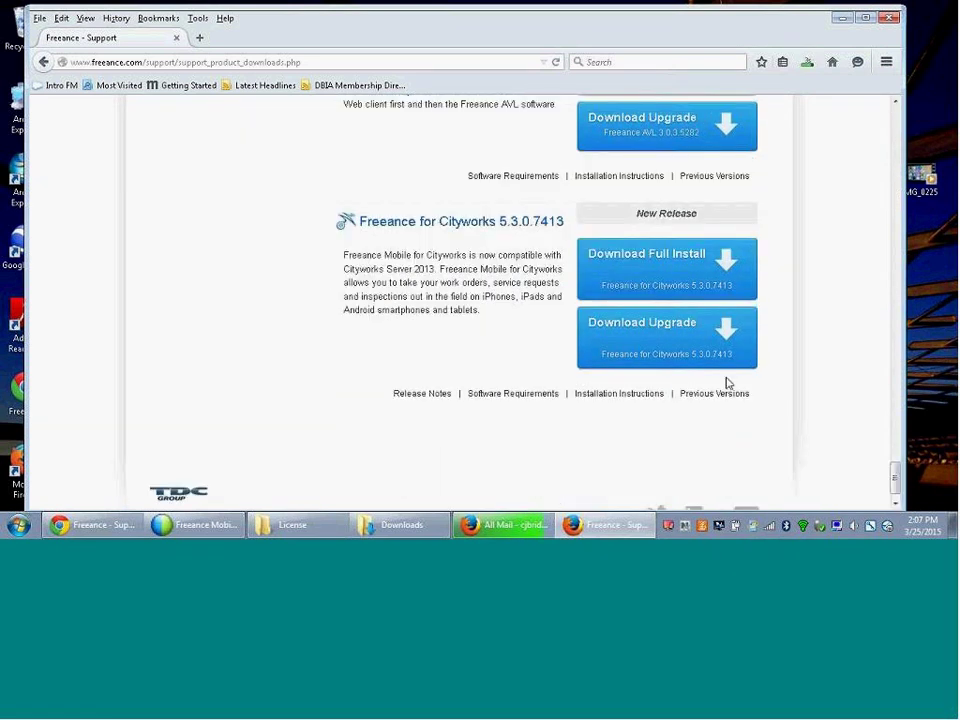
pyautogui.click(584, 259)
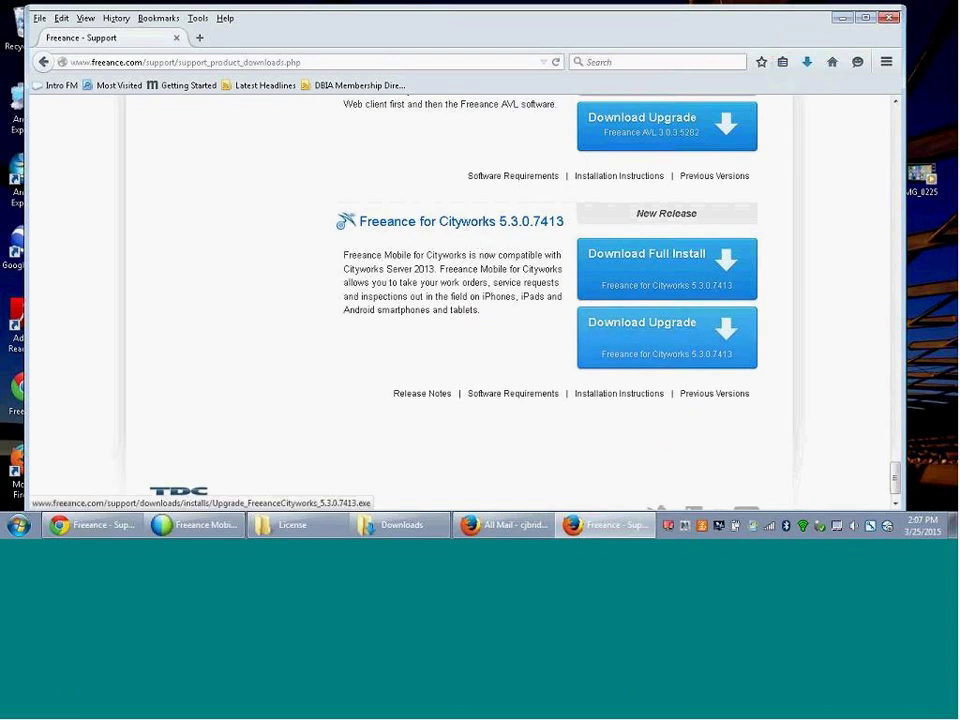
pyautogui.click(615, 324)
pyautogui.click(563, 296)
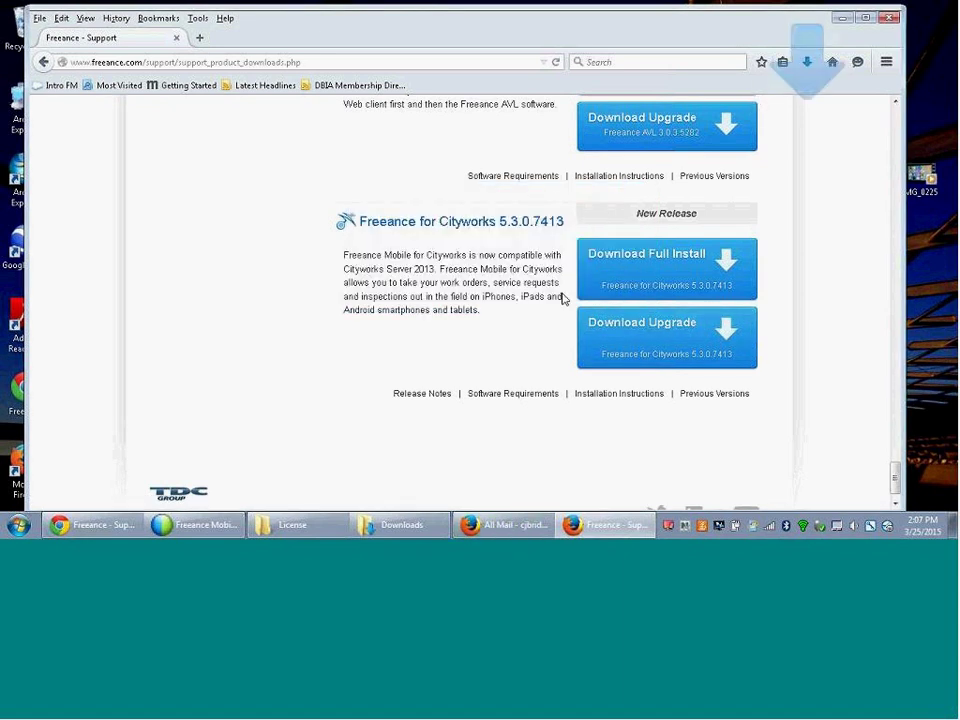
pyautogui.moveTo(895, 478); pyautogui.dragTo(895, 120)
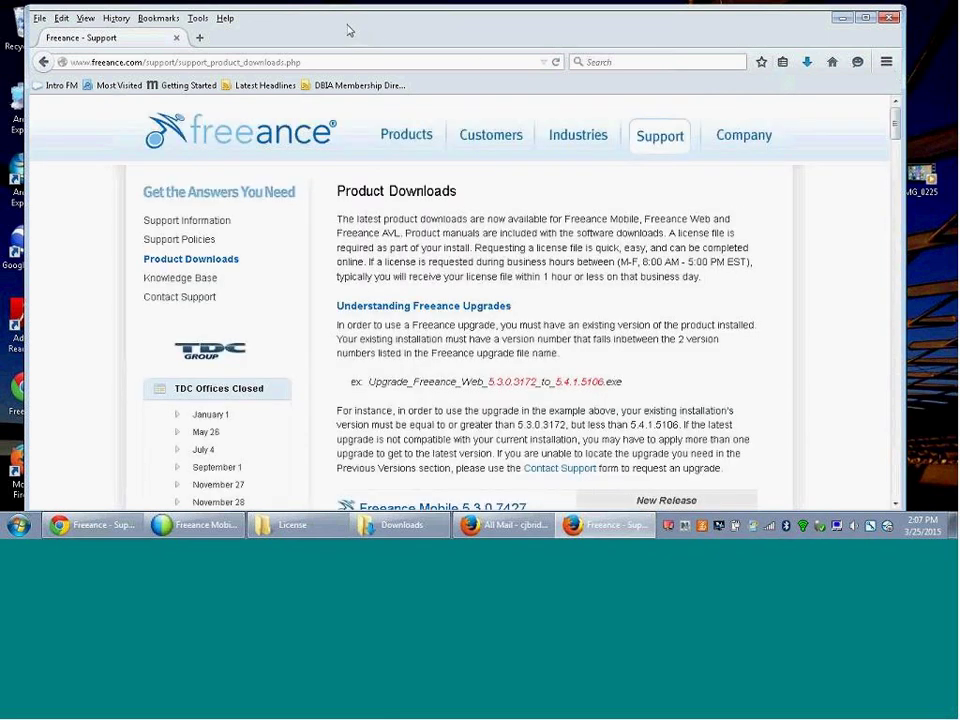
# - Minimize Firefox and select both new Upgrade files in the Downloads folder
pyautogui.click(841, 18)
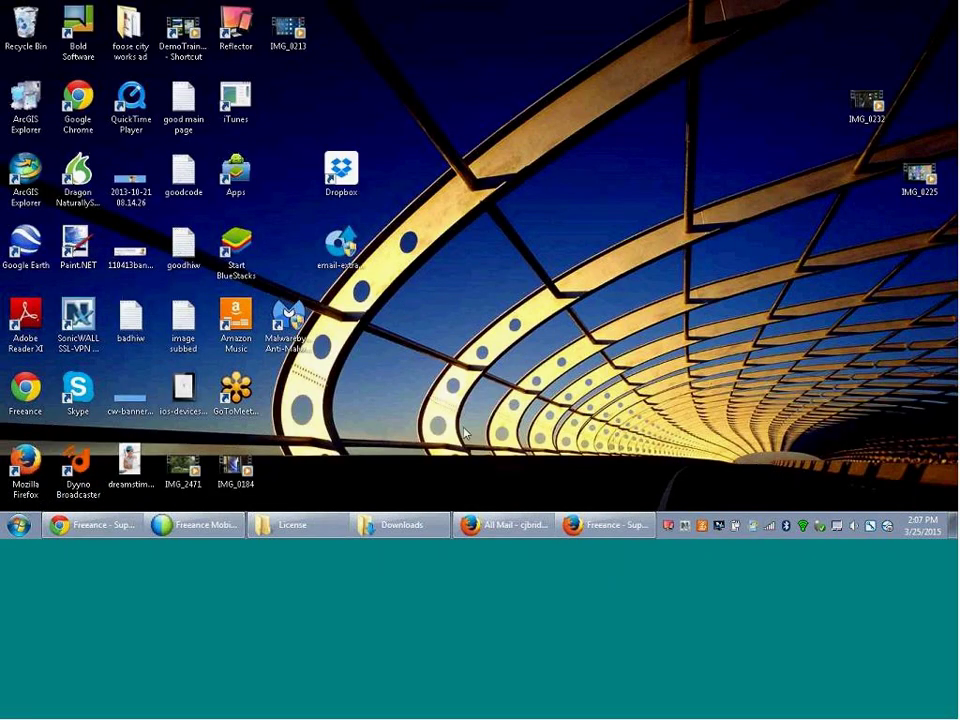
pyautogui.click(395, 527)
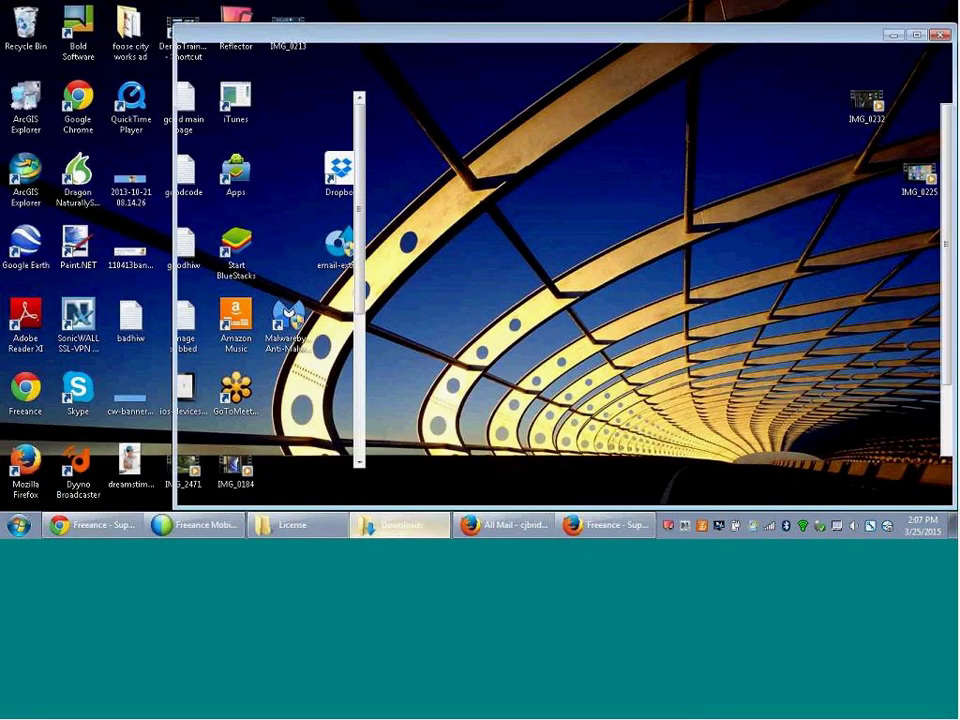
pyautogui.click(457, 122)
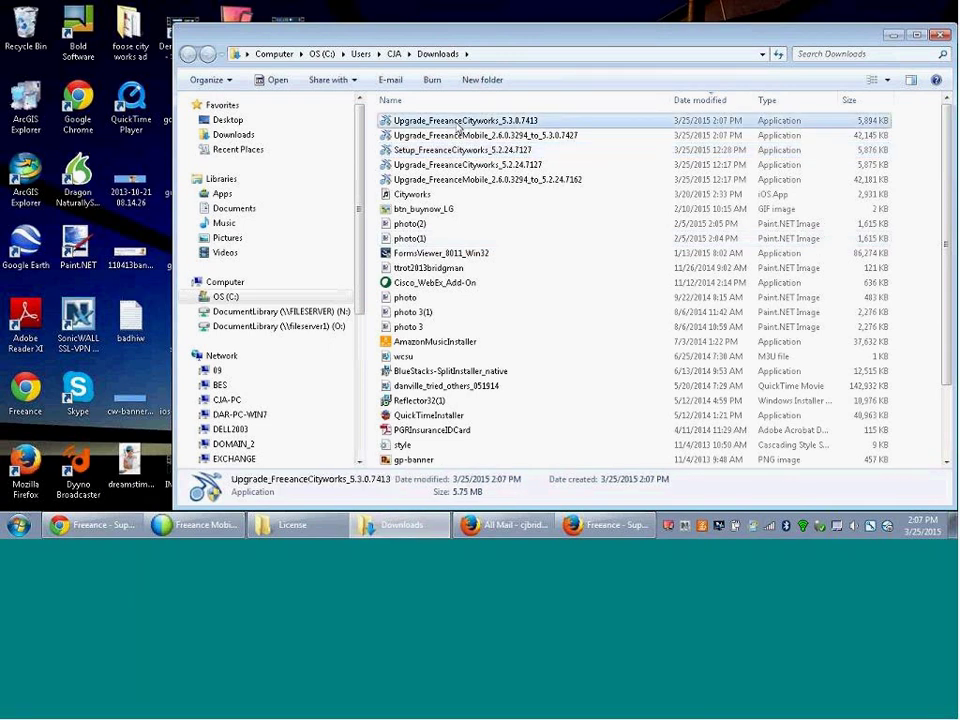
pyautogui.keyDown('shift'); pyautogui.click(456, 136); pyautogui.keyUp('shift')
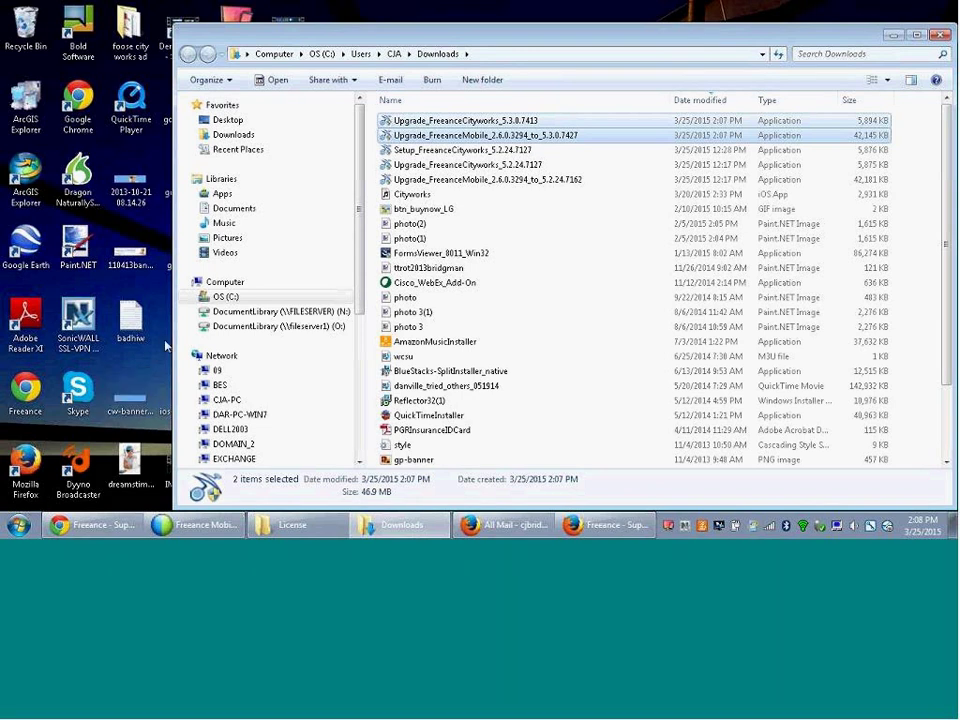
pyautogui.click(16, 527)
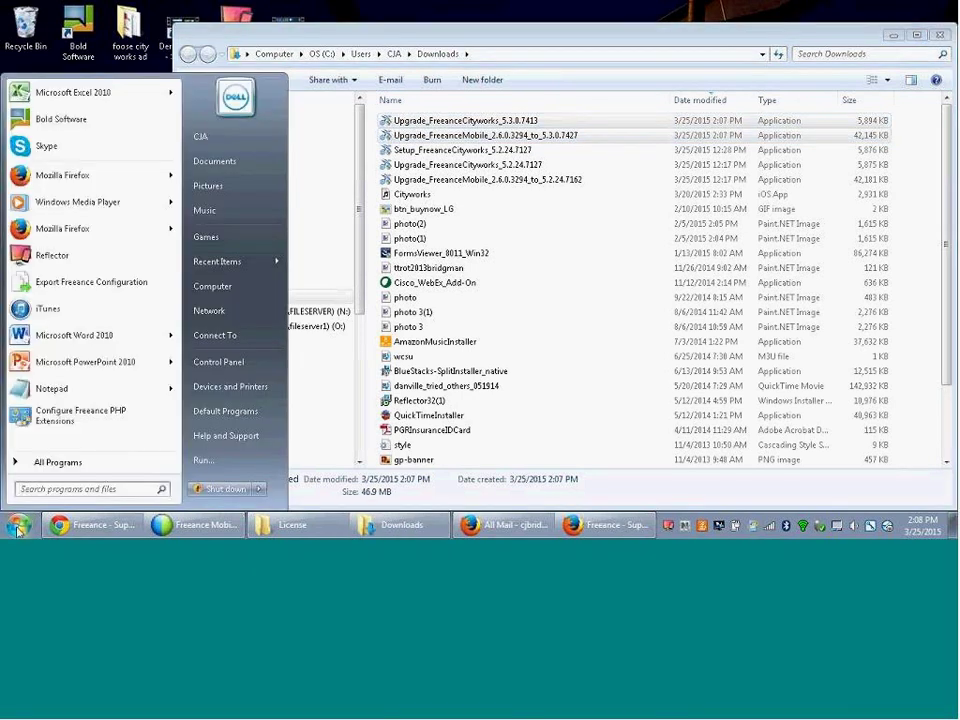
# - From All Programs > FreeanceMobile > Utilities, launch the Freeance Configuration Export Utility
pyautogui.click(50, 463)
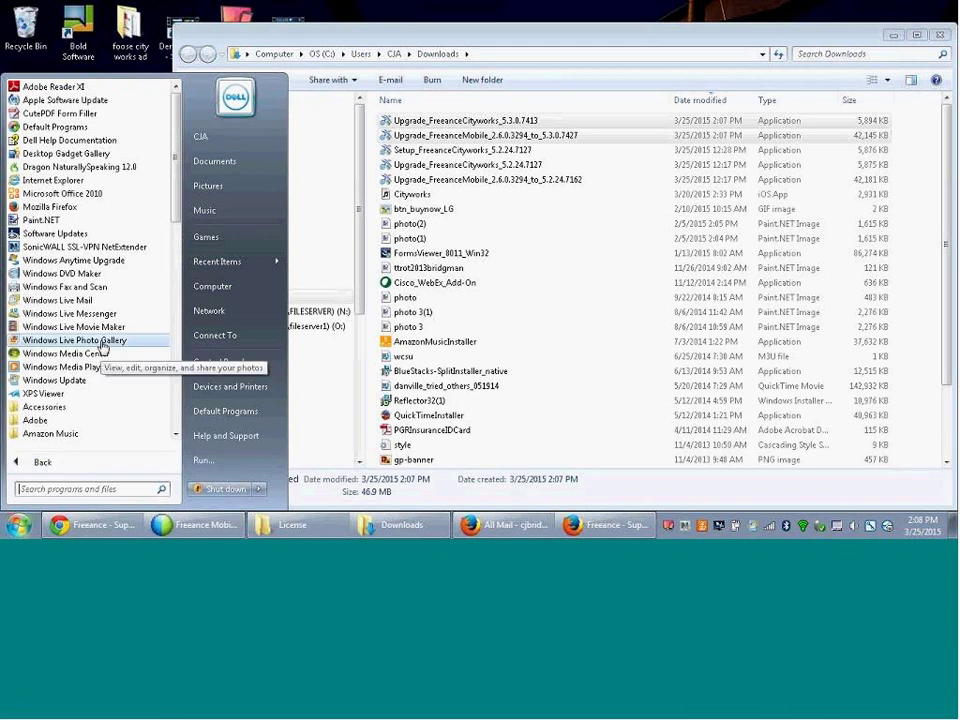
pyautogui.scroll(-4, 176, 290)
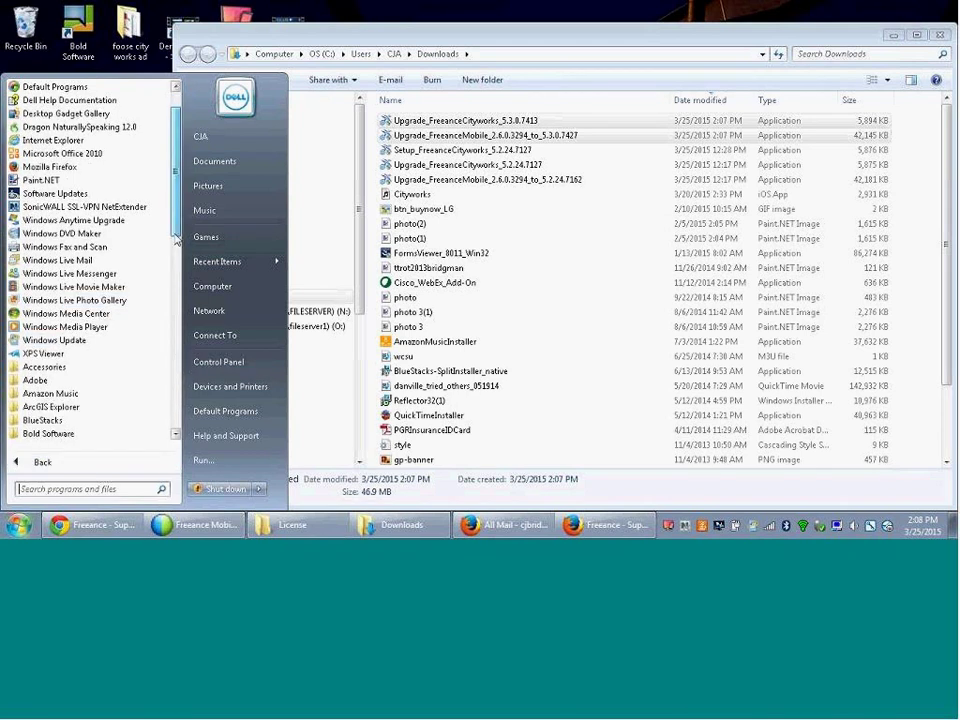
pyautogui.scroll(-2, 176, 290)
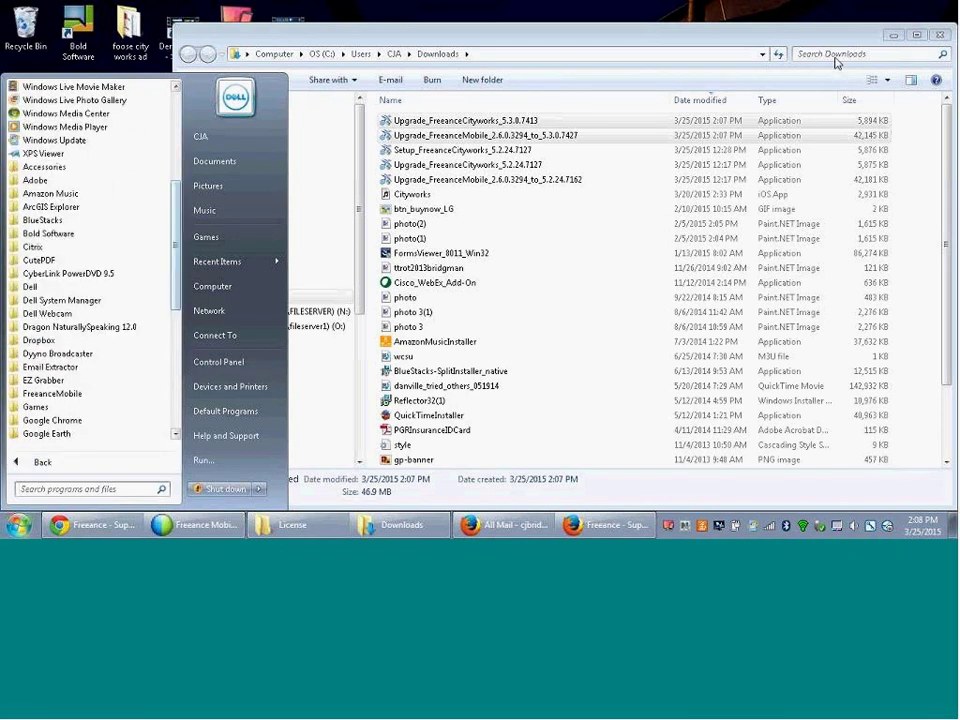
pyautogui.click(895, 37)
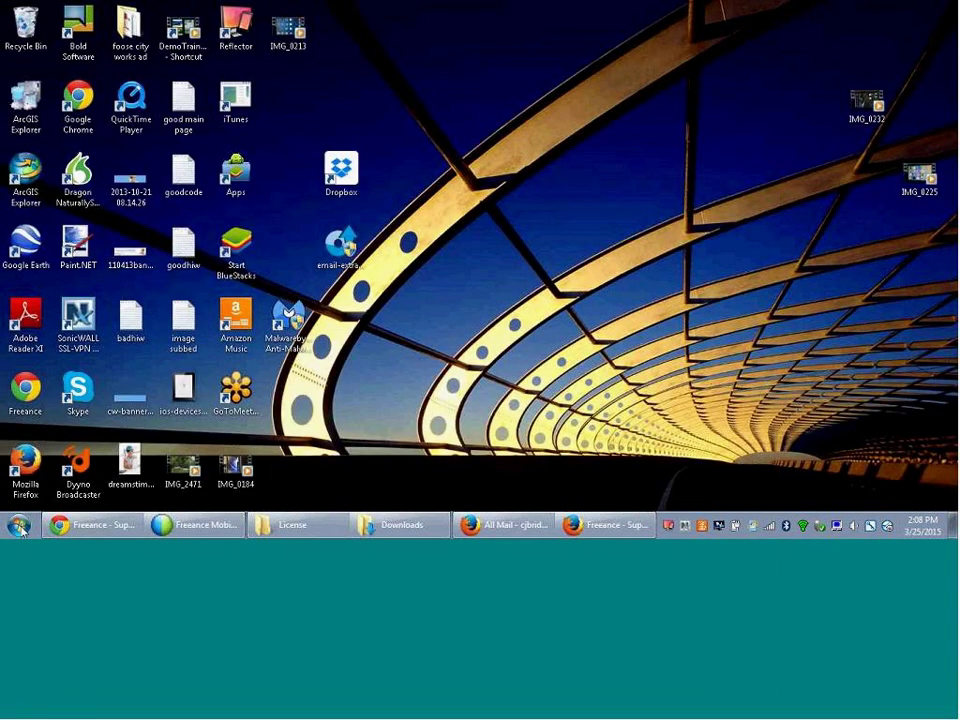
pyautogui.click(19, 524)
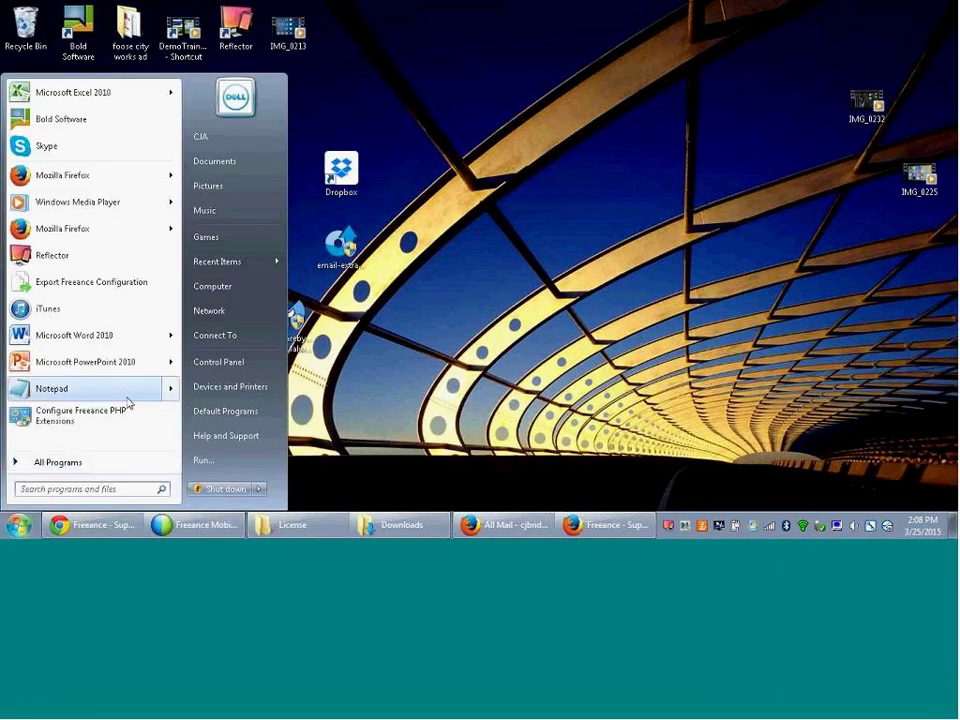
pyautogui.click(96, 467)
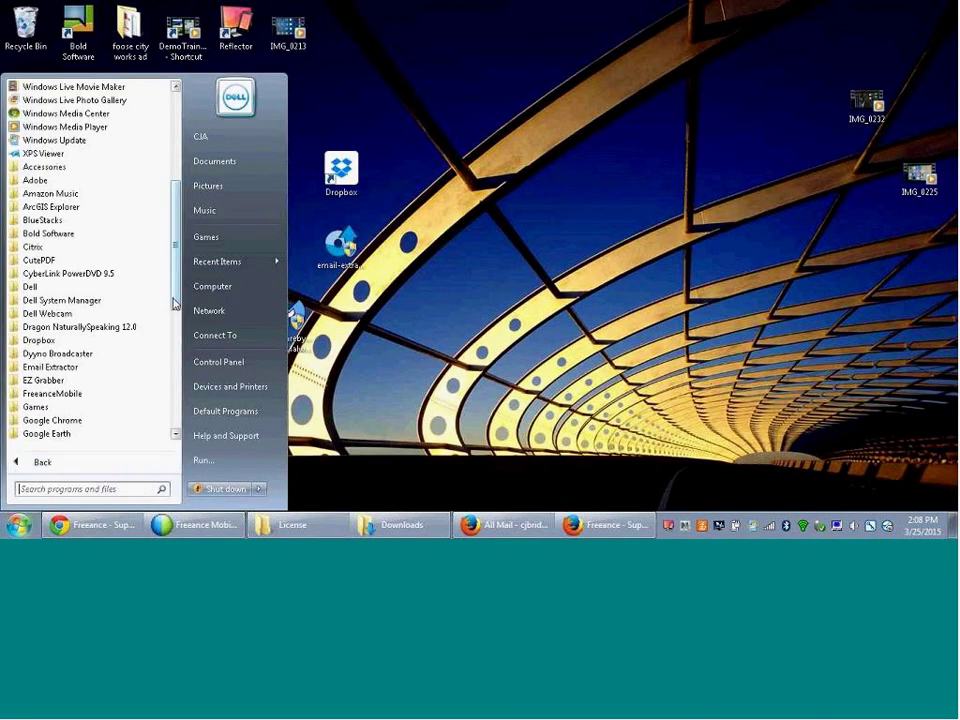
pyautogui.moveTo(175, 303); pyautogui.dragTo(176, 338)
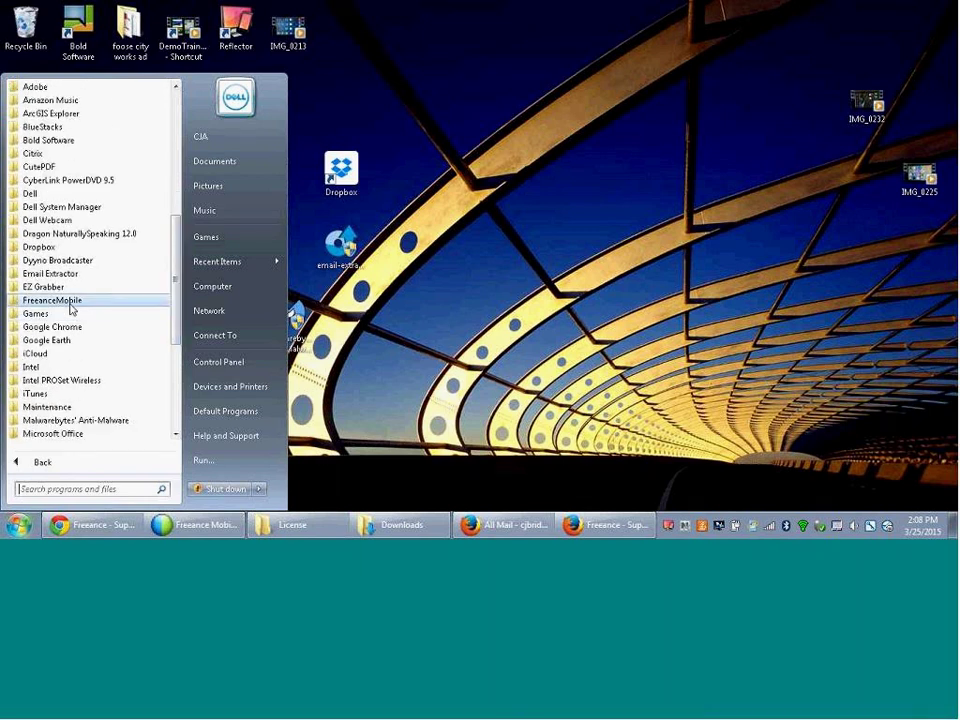
pyautogui.click(70, 303)
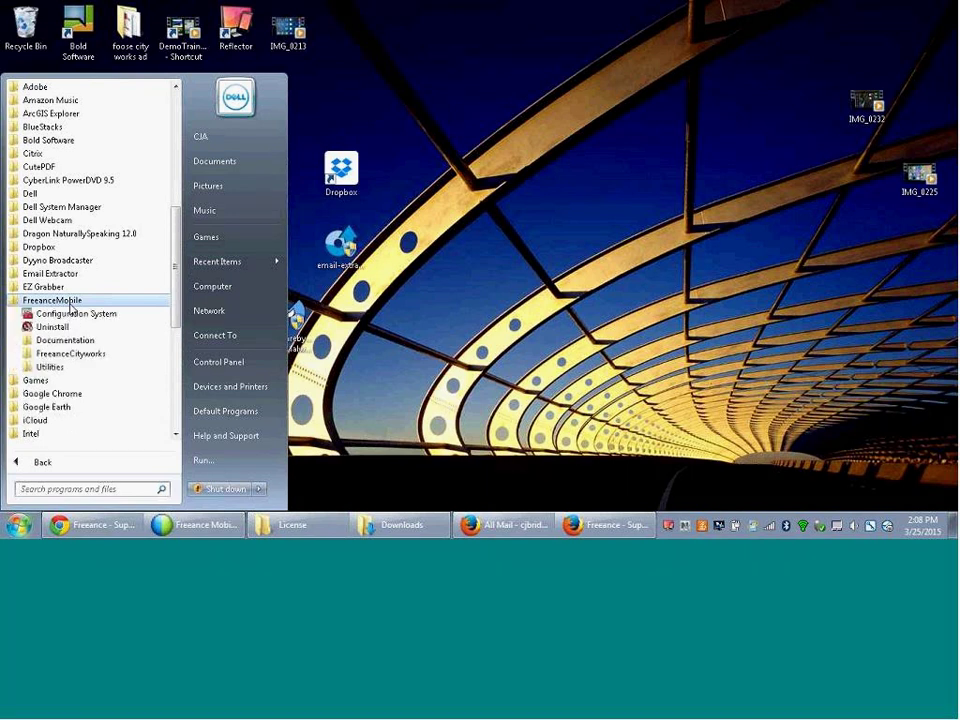
pyautogui.click(50, 367)
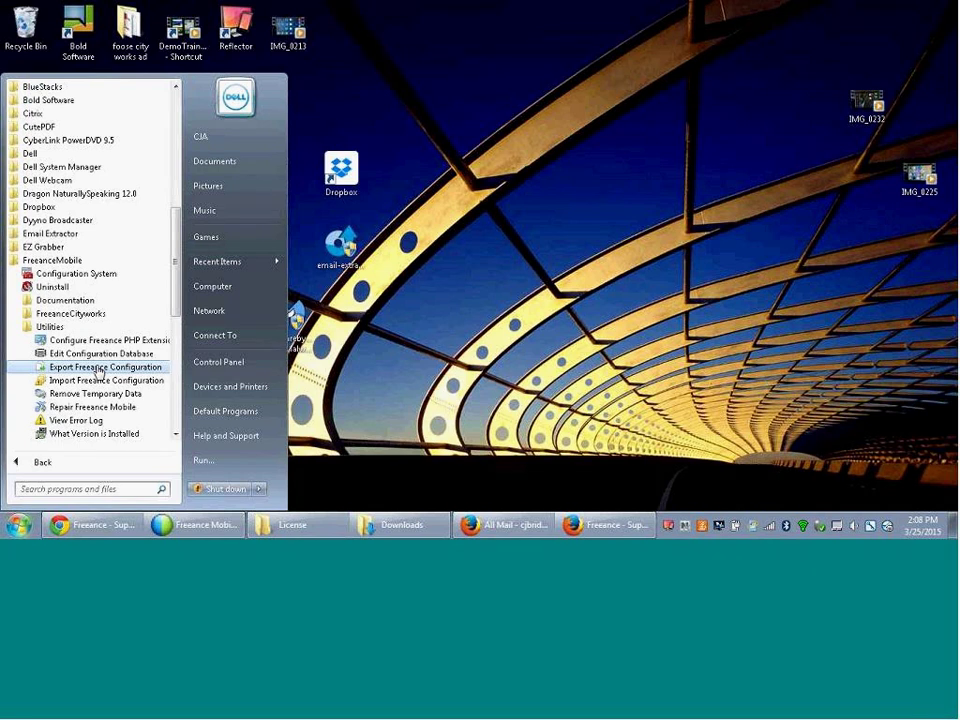
pyautogui.click(99, 372)
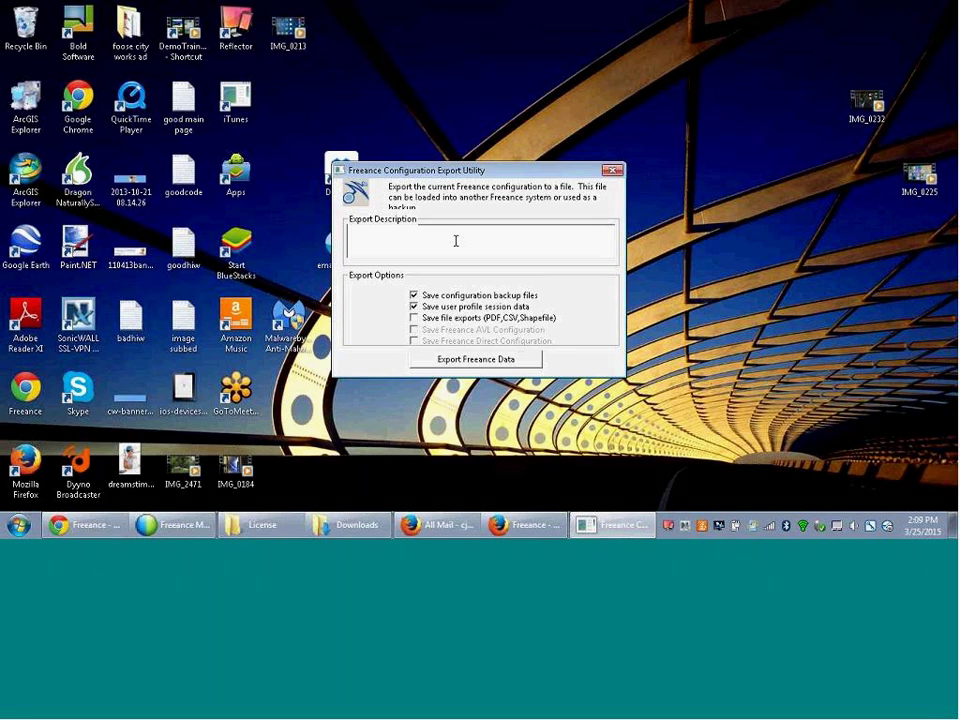
# - Export Freeance data, replacing Freeance_Backup2015-03-25.frx in Freeance Docs, and acknowledge completion
pyautogui.click(468, 362)
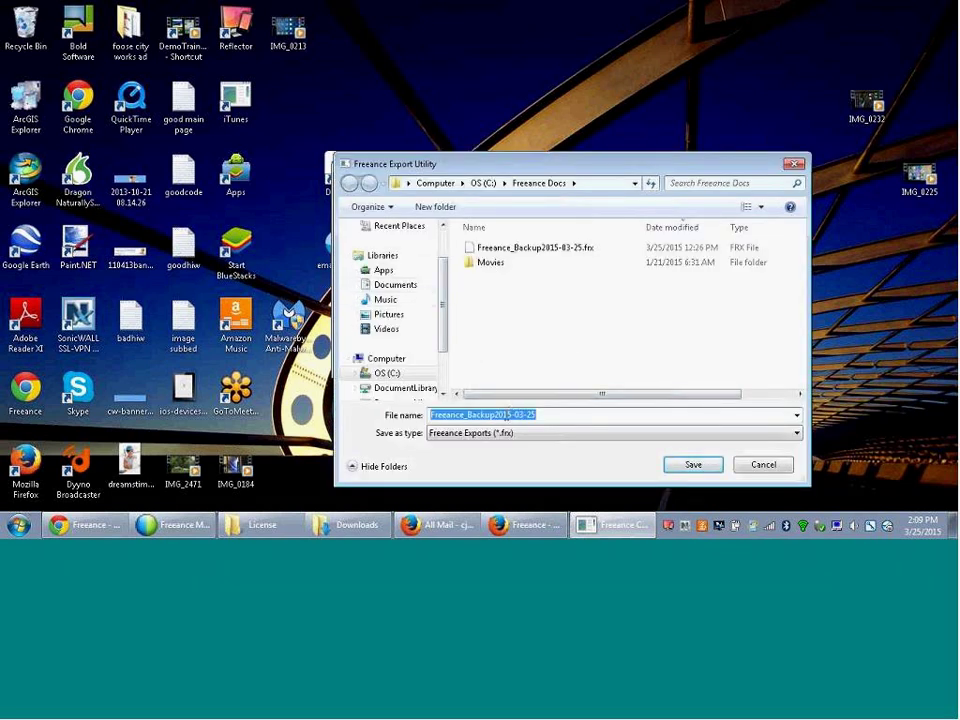
pyautogui.click(680, 464)
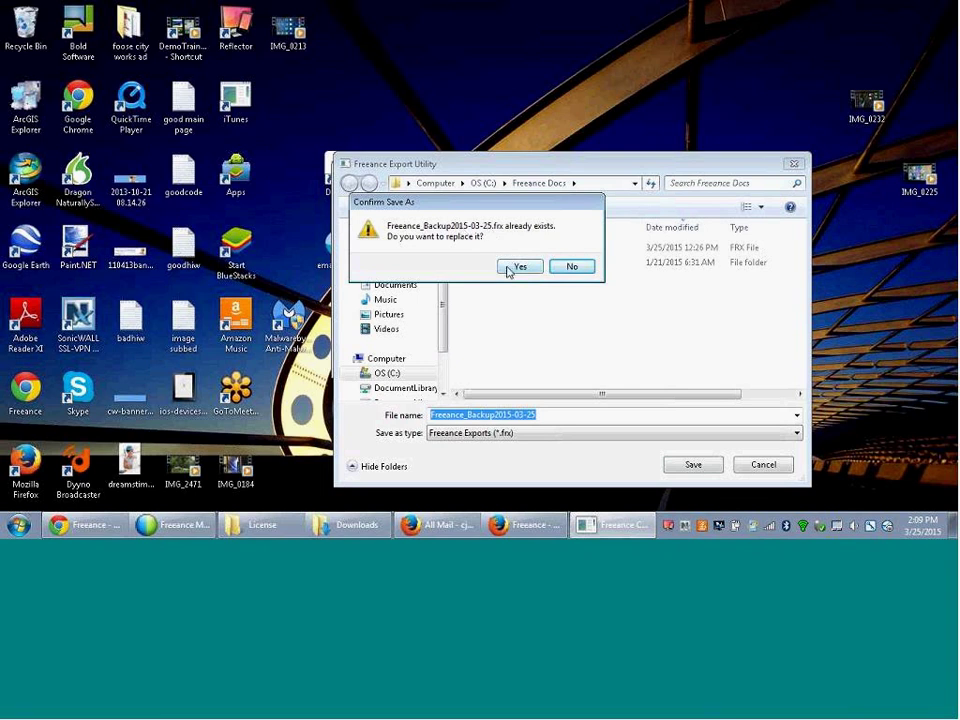
pyautogui.click(512, 267)
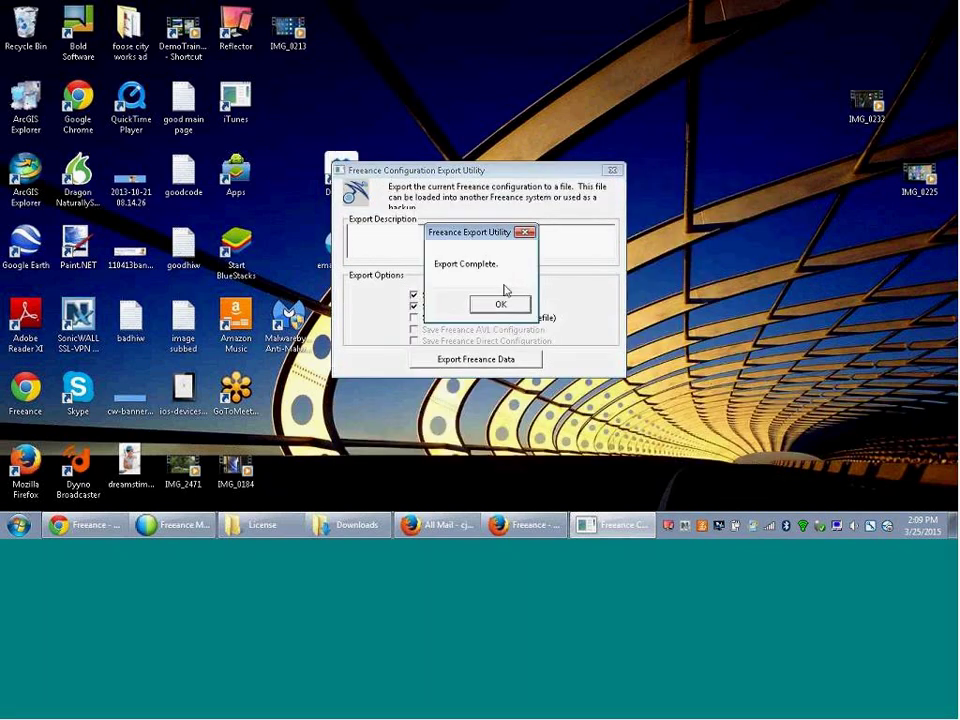
pyautogui.click(500, 303)
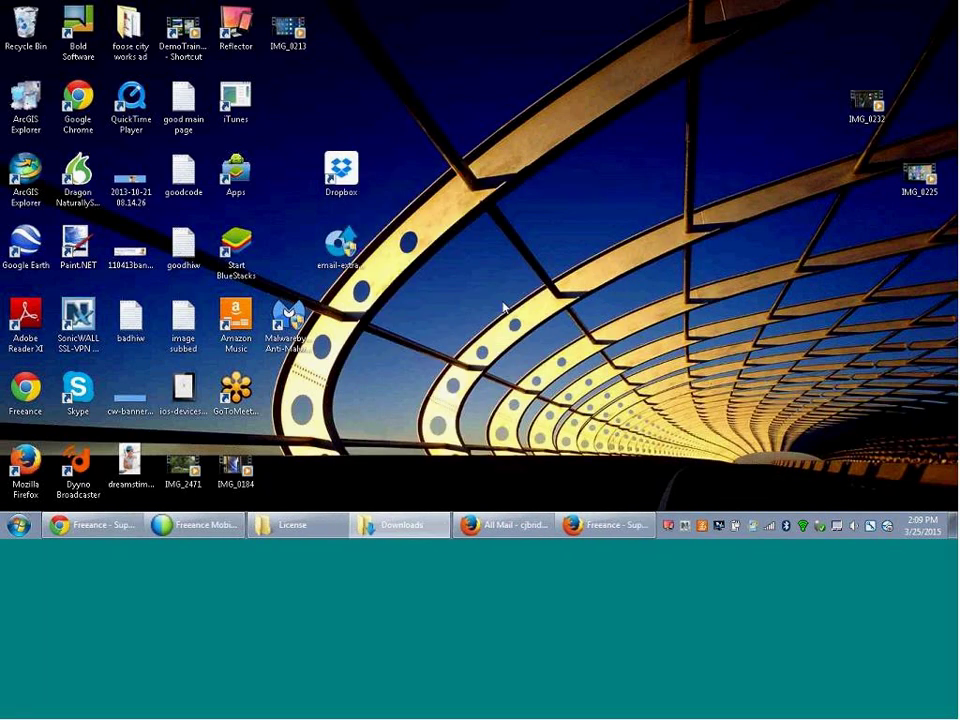
pyautogui.click(14, 526)
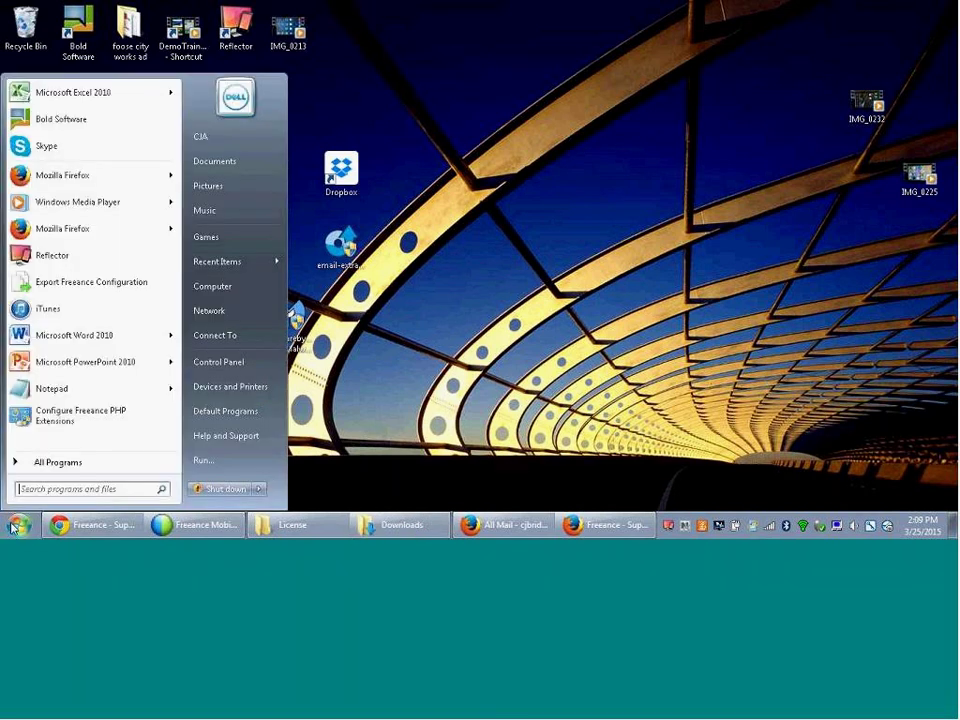
pyautogui.click(50, 462)
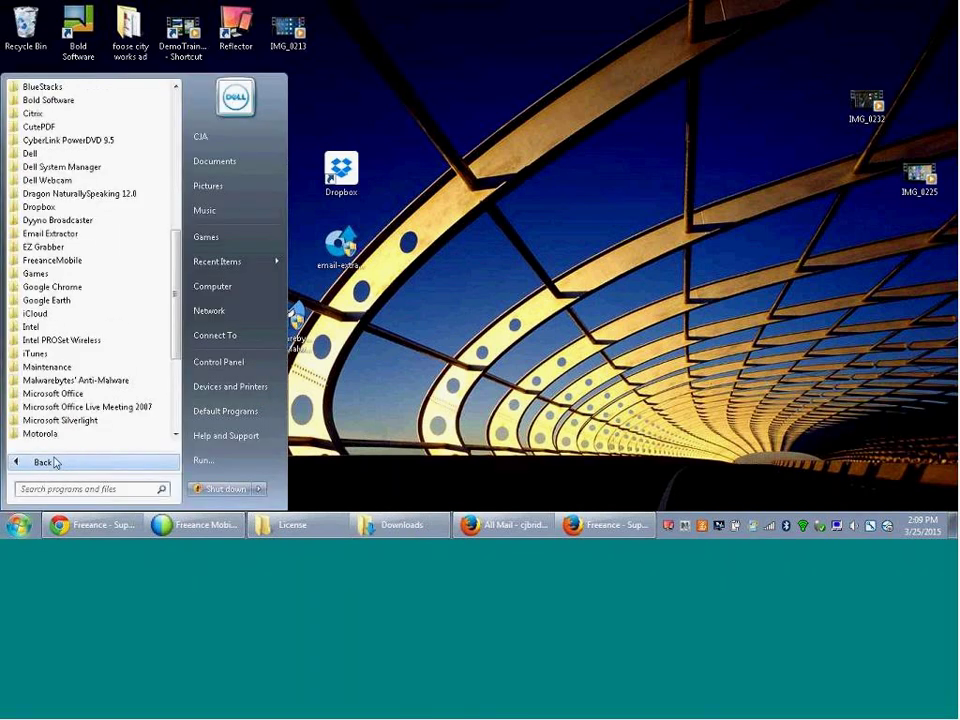
pyautogui.click(75, 263)
pyautogui.click(58, 330)
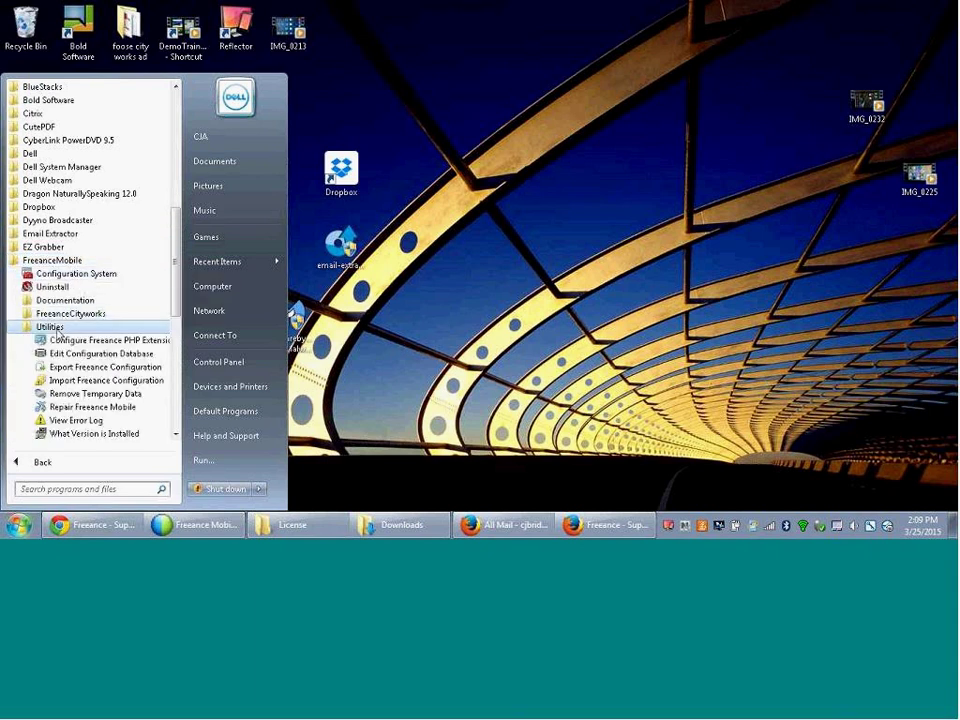
pyautogui.click(91, 381)
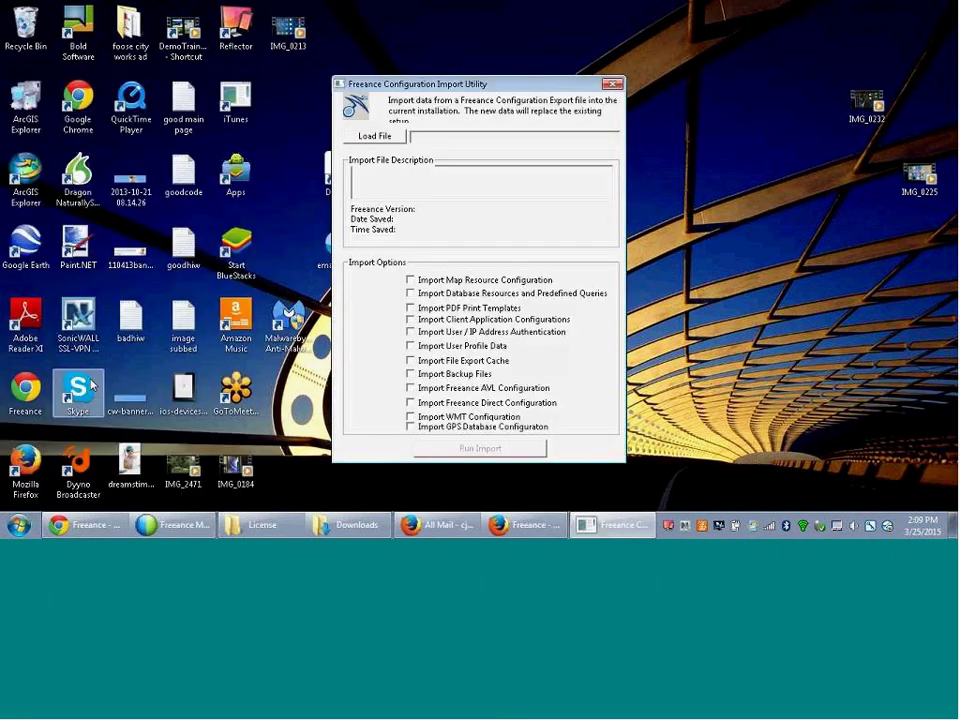
pyautogui.click(375, 138)
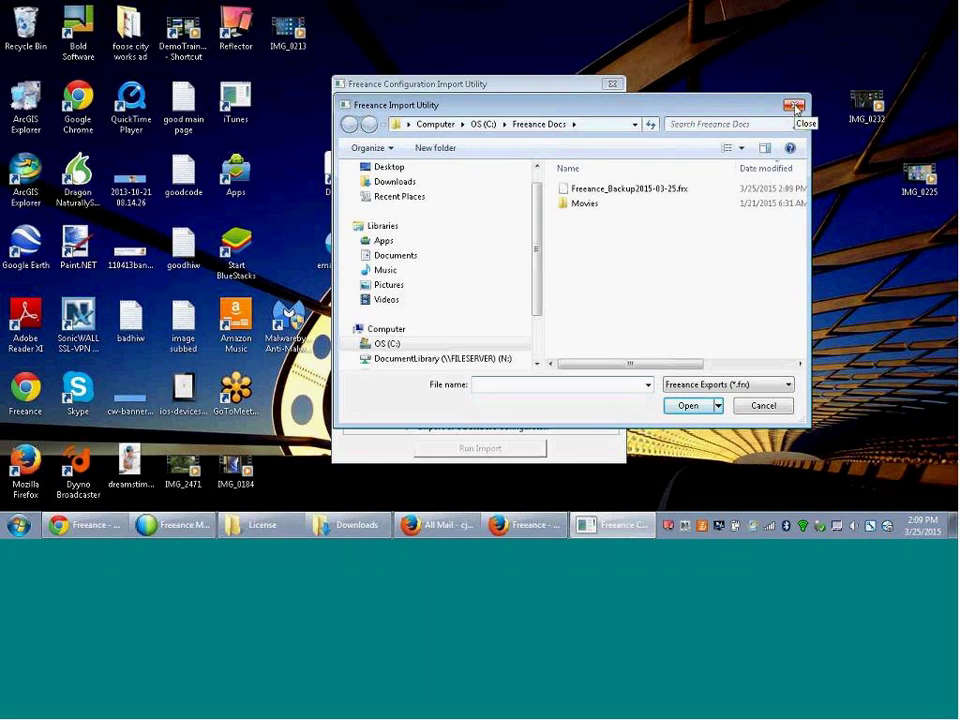
pyautogui.click(794, 106)
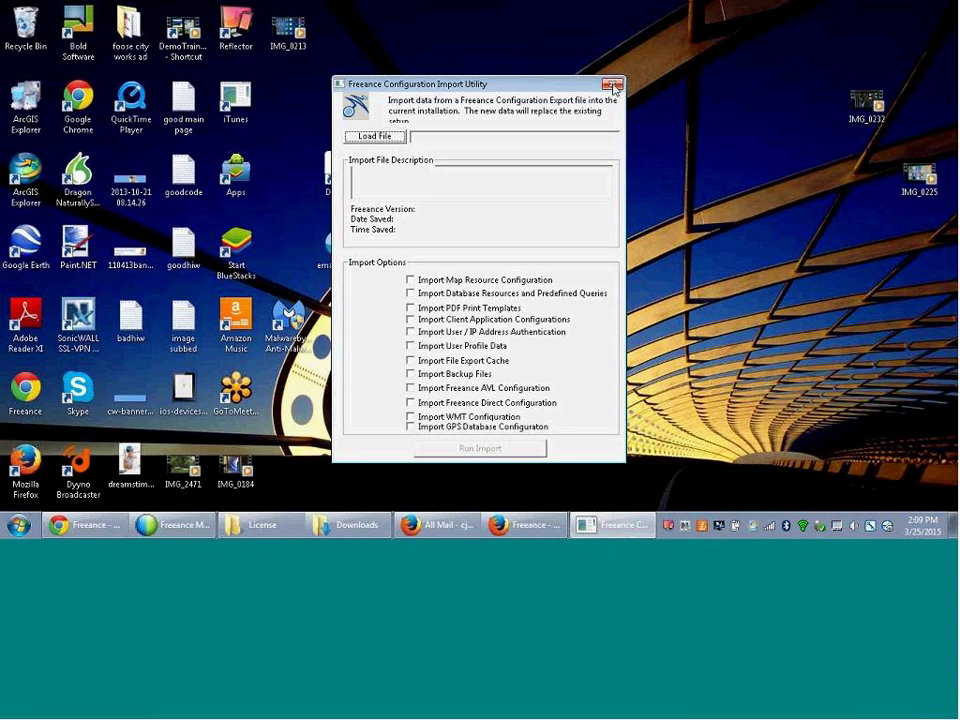
pyautogui.click(613, 88)
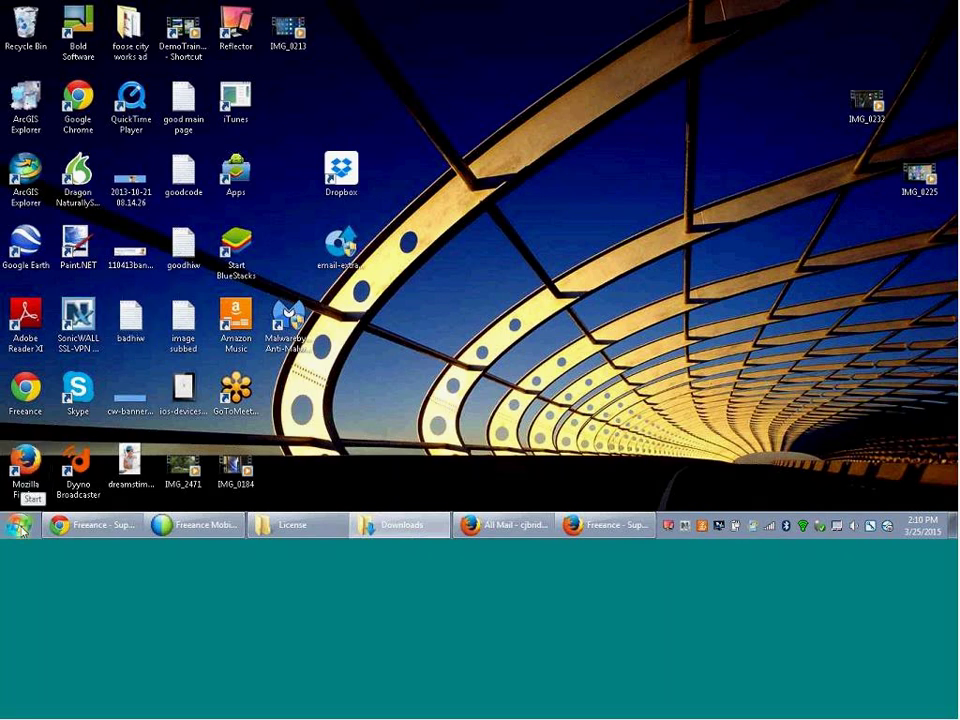
# - Launch Configure Freeance PHP Extensions from the FreeanceMobile Utilities folder
pyautogui.click(20, 530)
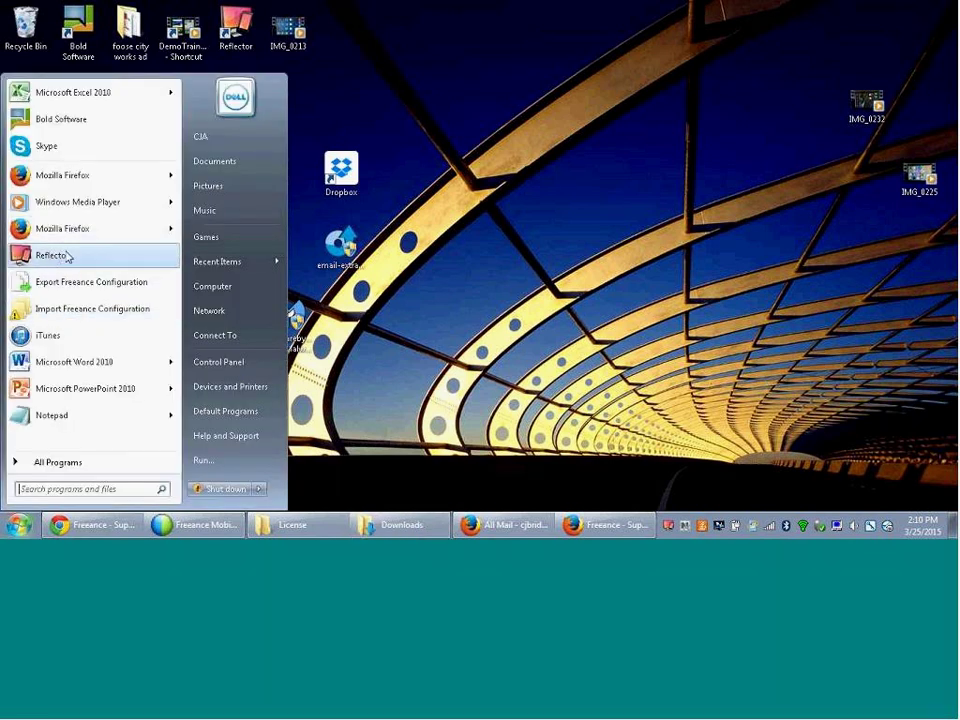
pyautogui.click(58, 464)
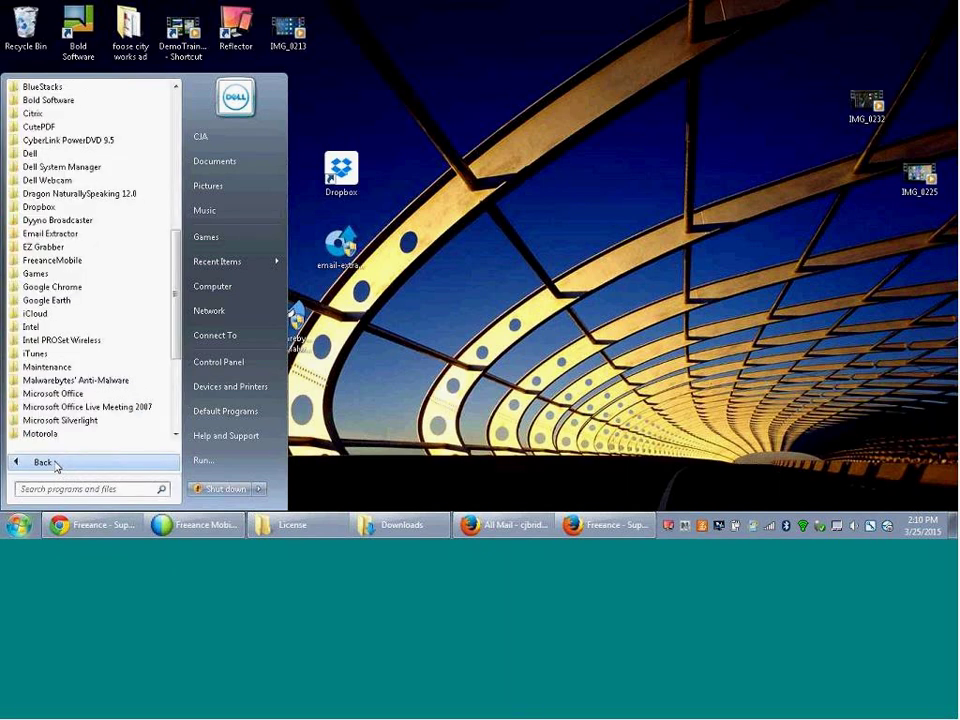
pyautogui.click(60, 262)
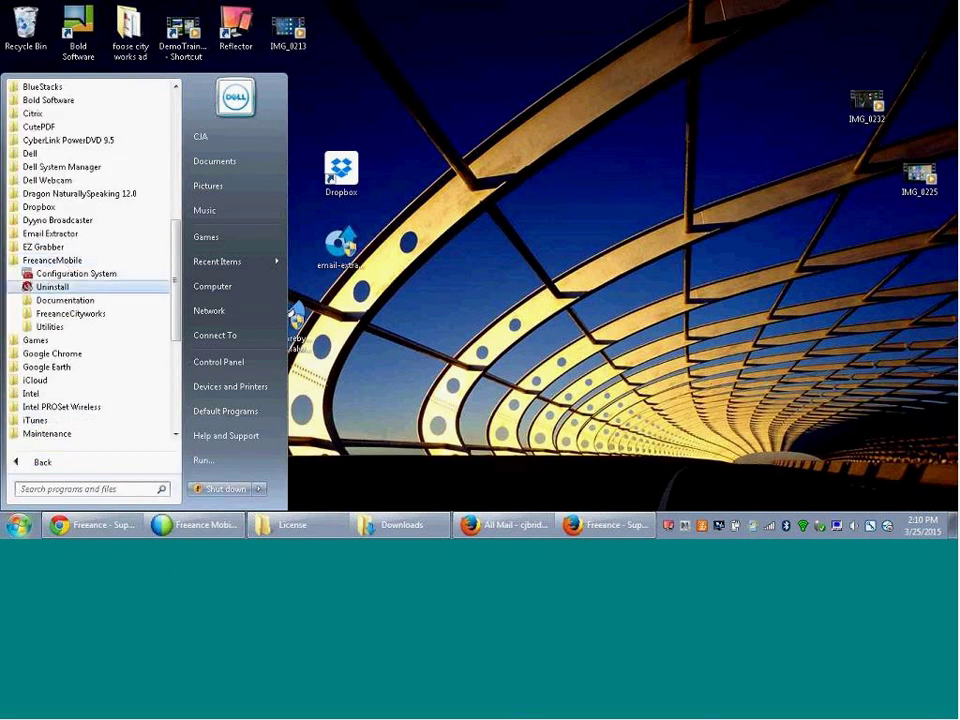
pyautogui.click(52, 328)
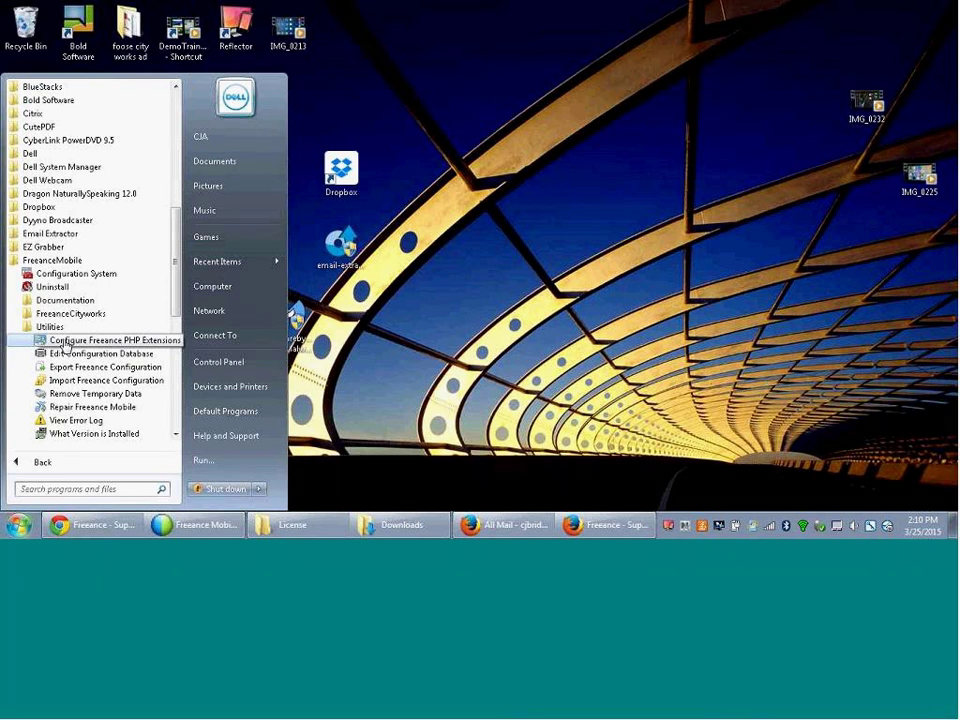
pyautogui.click(64, 345)
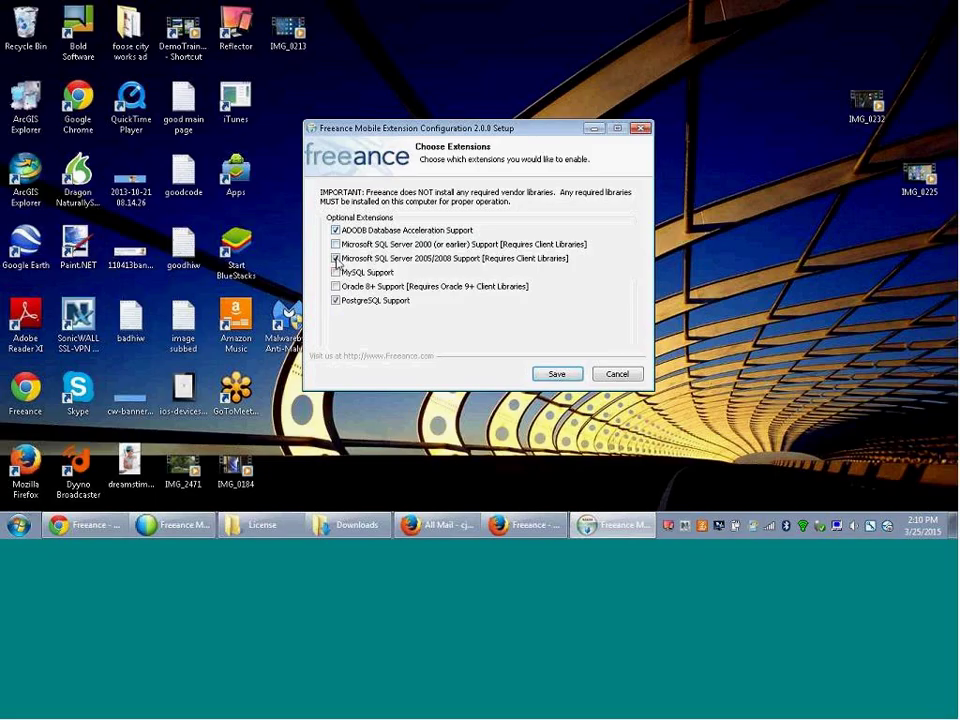
# - Keep SQL Server 2005/2008 enabled and Oracle 8+ disabled, save the extensions, and close setup
pyautogui.click(336, 259)
pyautogui.click(336, 259)
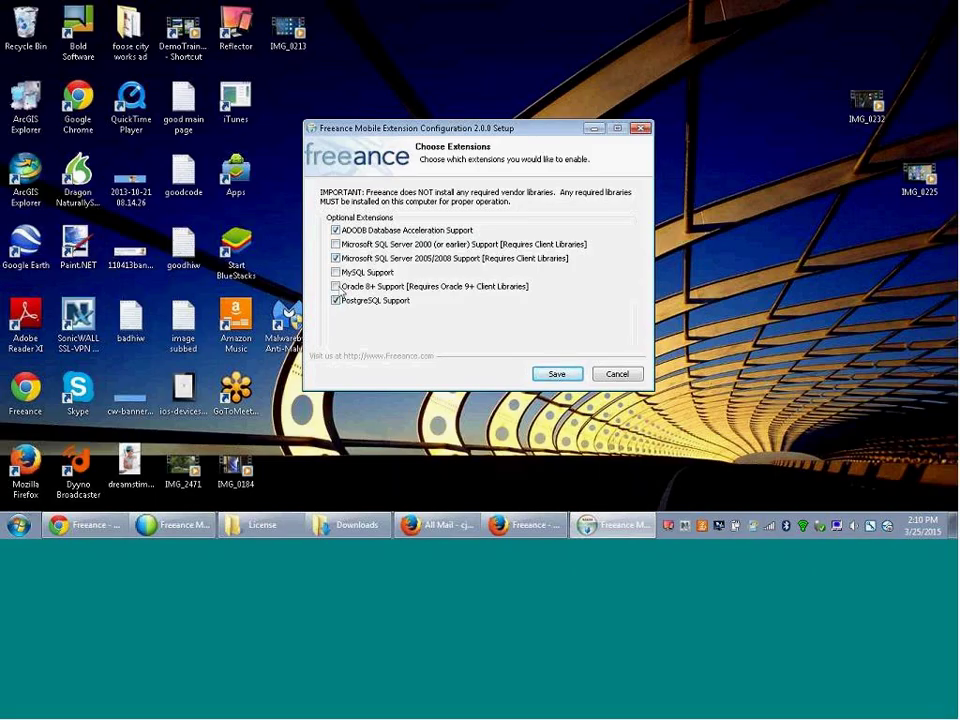
pyautogui.click(336, 287)
pyautogui.click(336, 287)
pyautogui.click(556, 374)
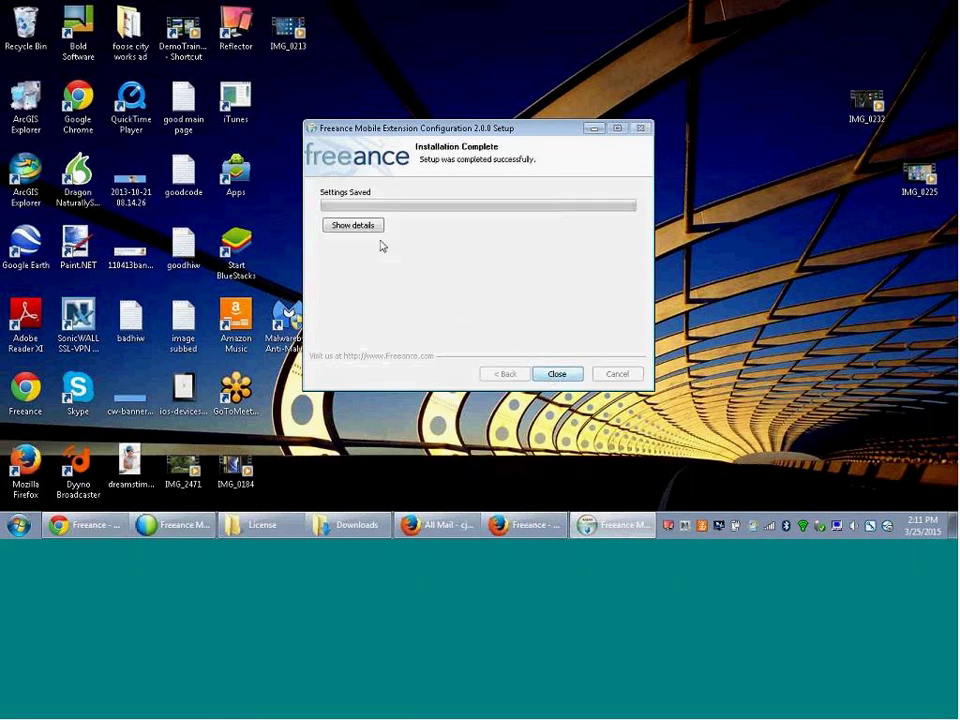
pyautogui.click(556, 374)
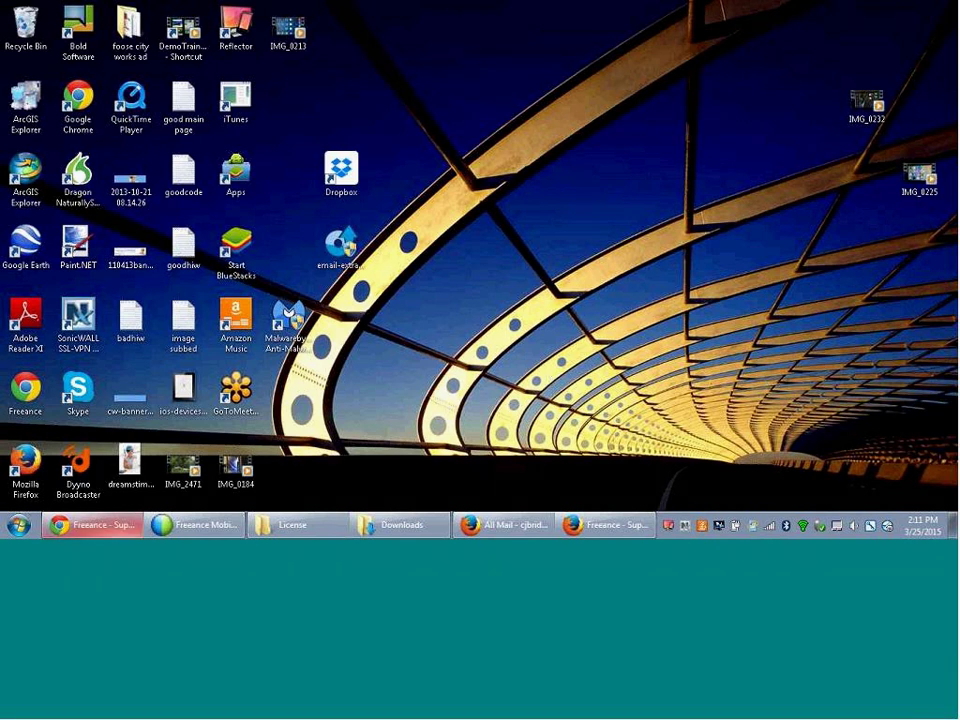
# - Bring up the Start menu's program list, then dismiss it
pyautogui.press('super')
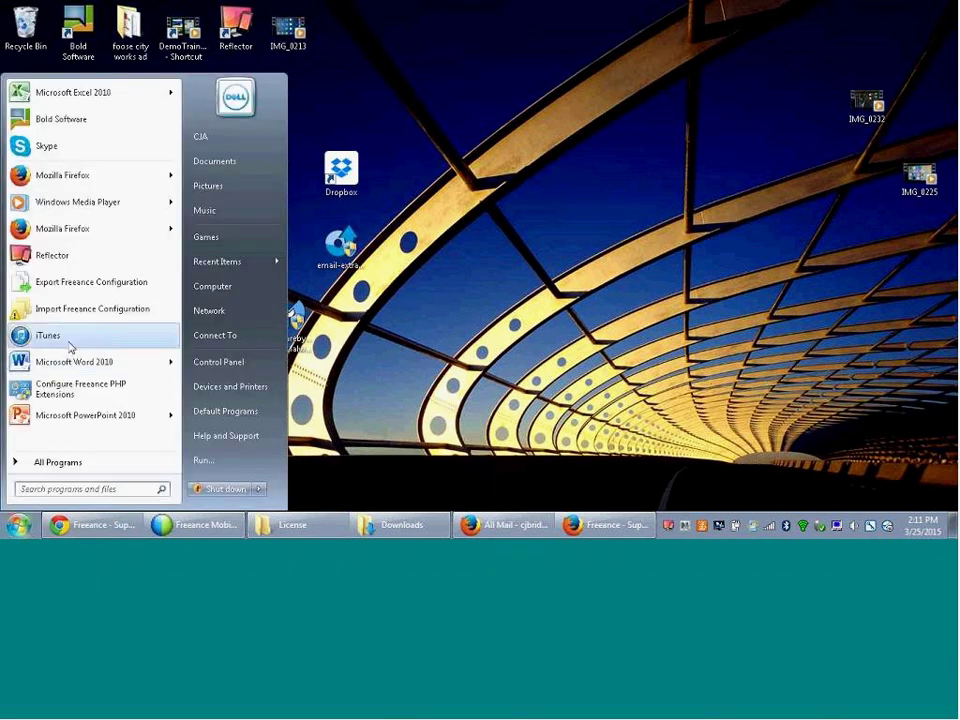
pyautogui.click(50, 463)
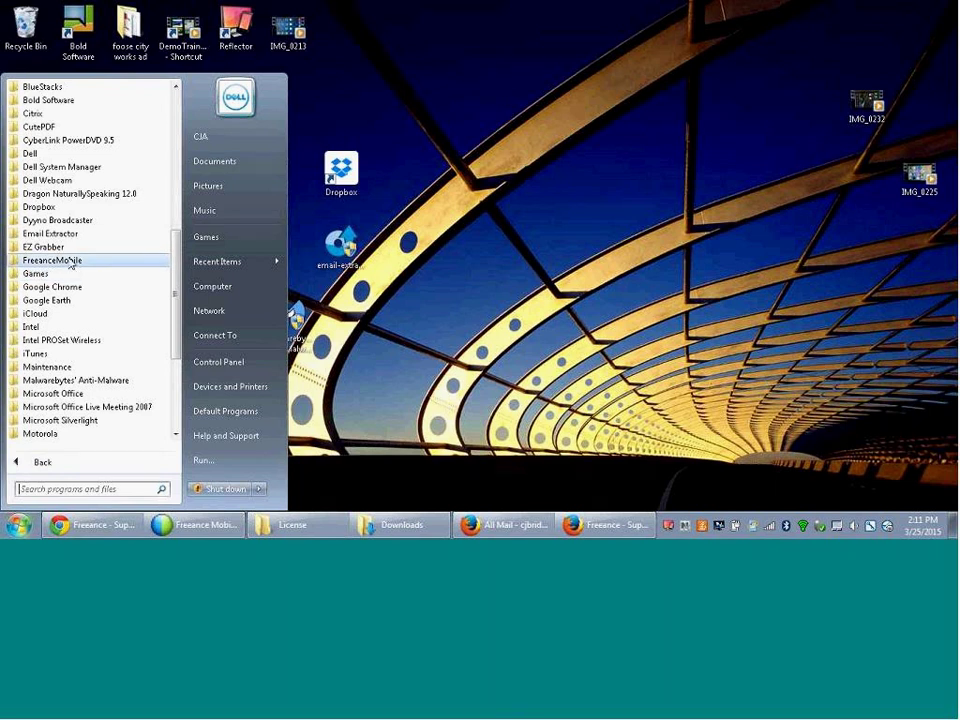
pyautogui.click(503, 528)
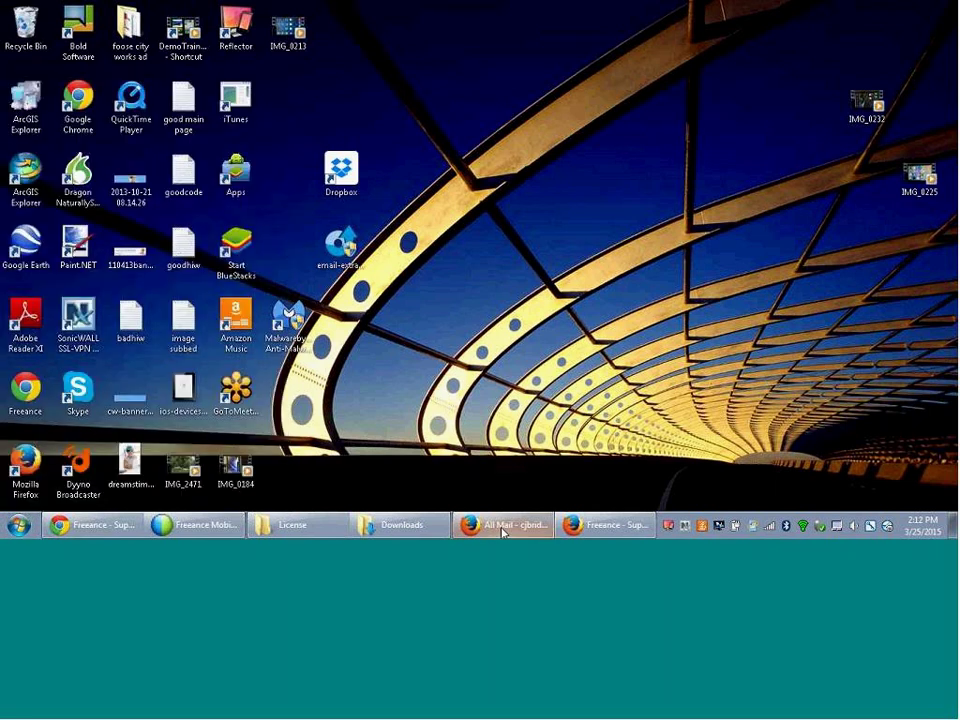
# - Check What's My Version: Freeance Mobile Server 5.2.24.7162 with FreeanceCityworks 5.2.24.7127
pyautogui.moveTo(405, 524)
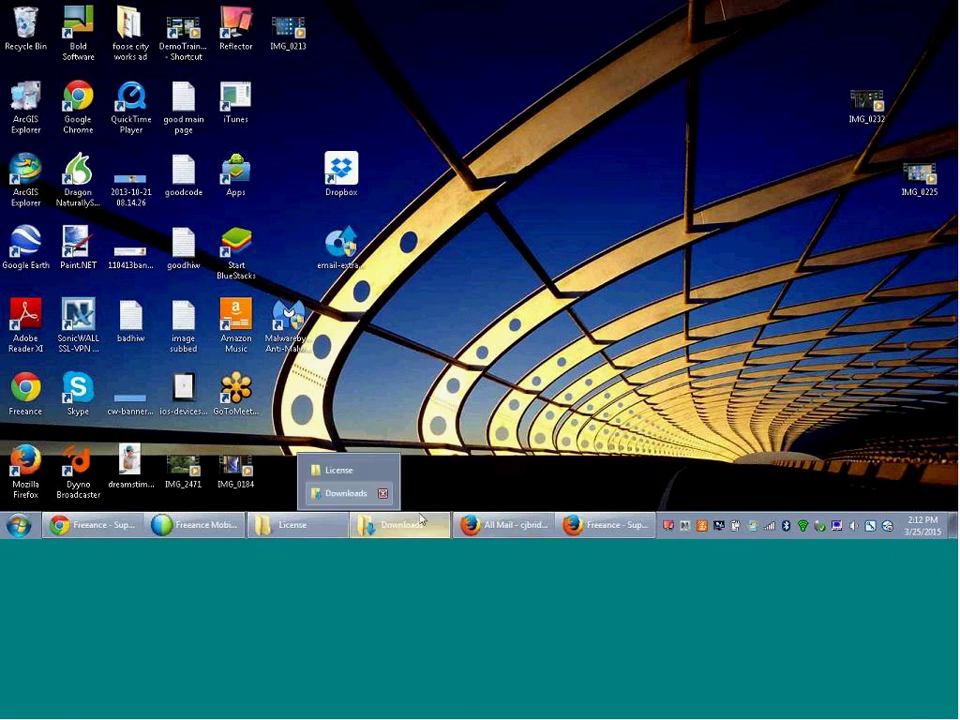
pyautogui.click(20, 525)
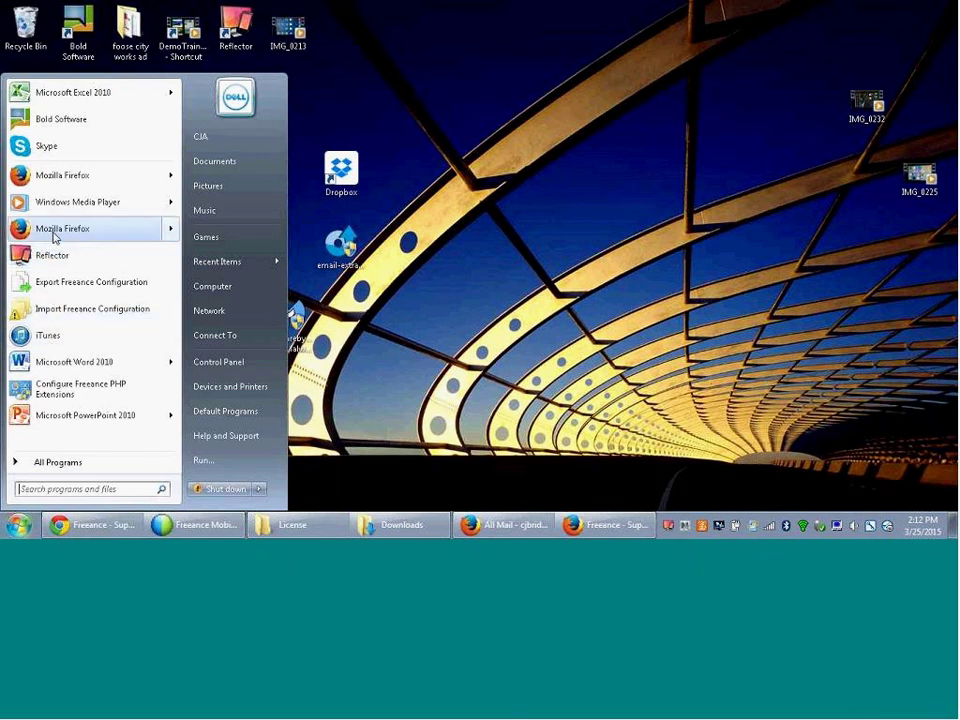
pyautogui.click(40, 460)
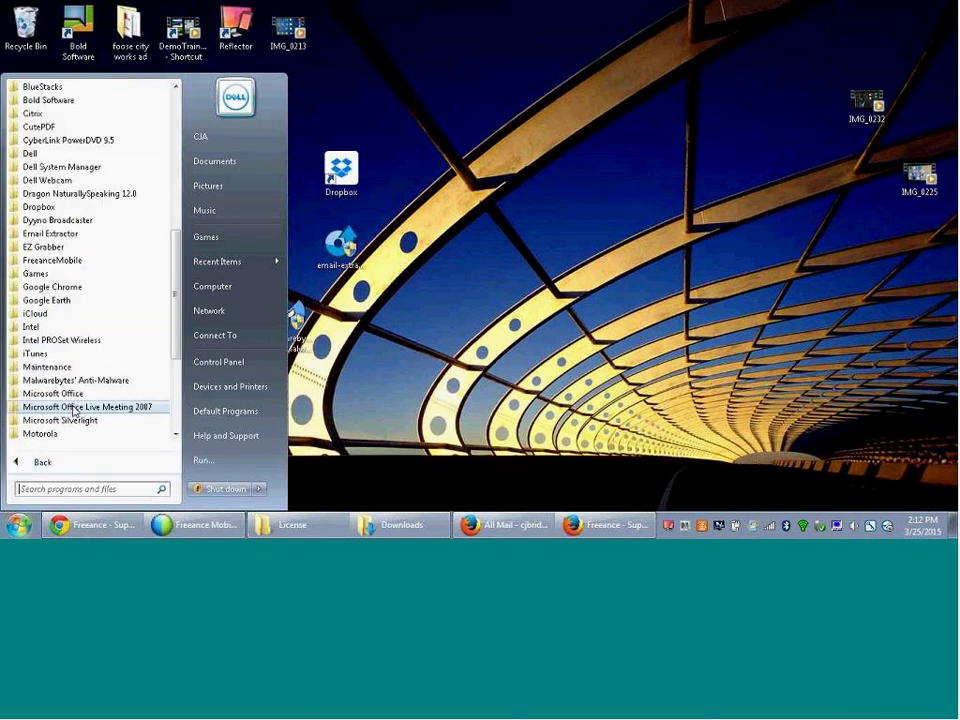
pyautogui.click(57, 260)
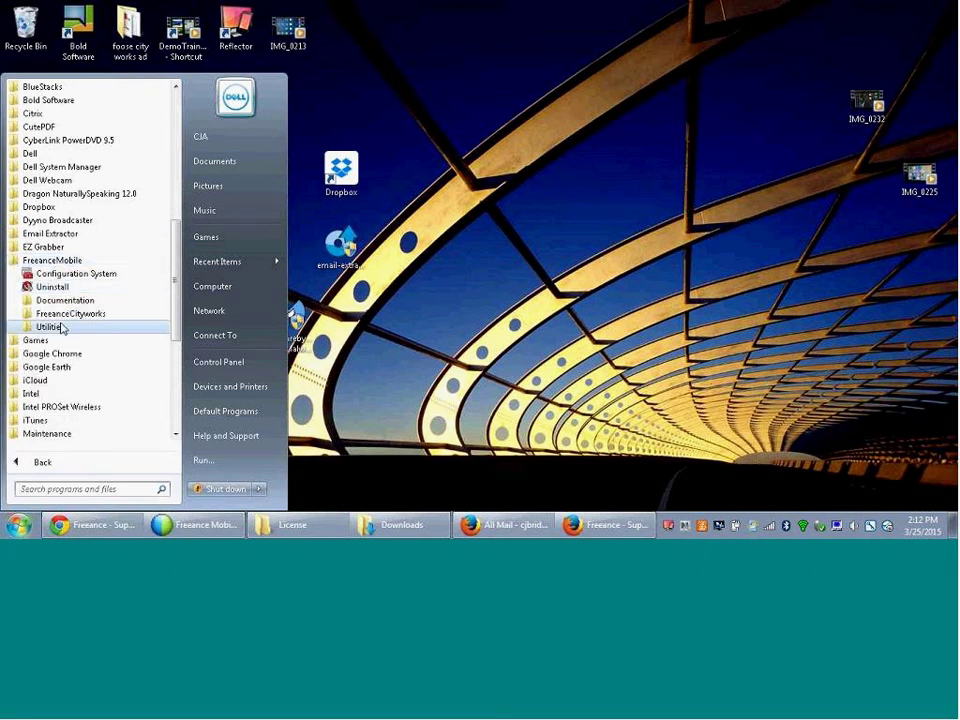
pyautogui.click(61, 328)
pyautogui.click(69, 433)
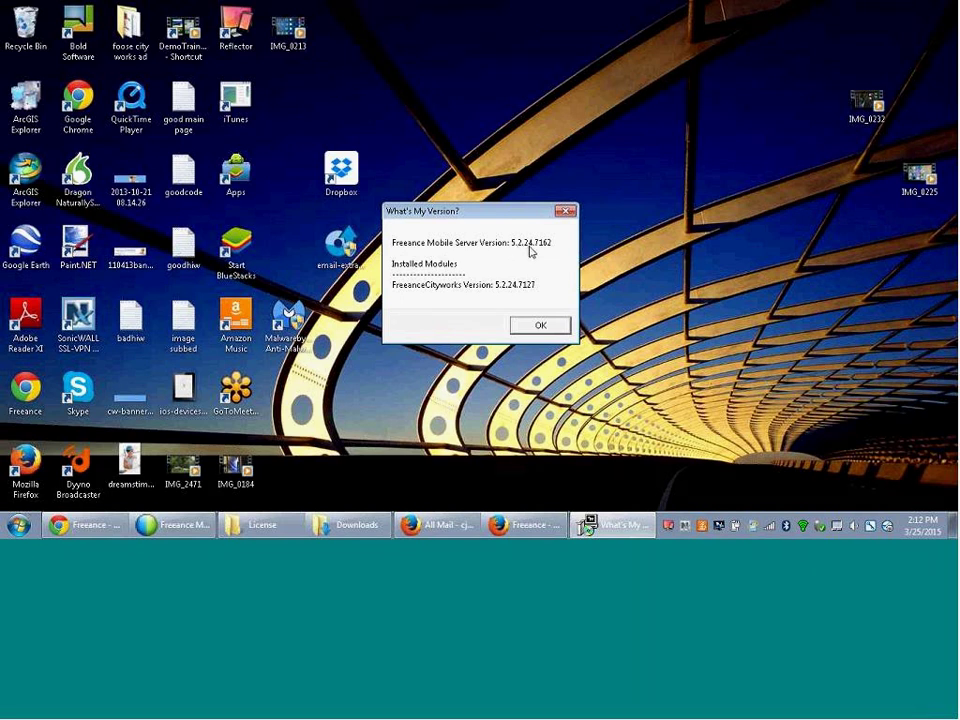
pyautogui.click(537, 326)
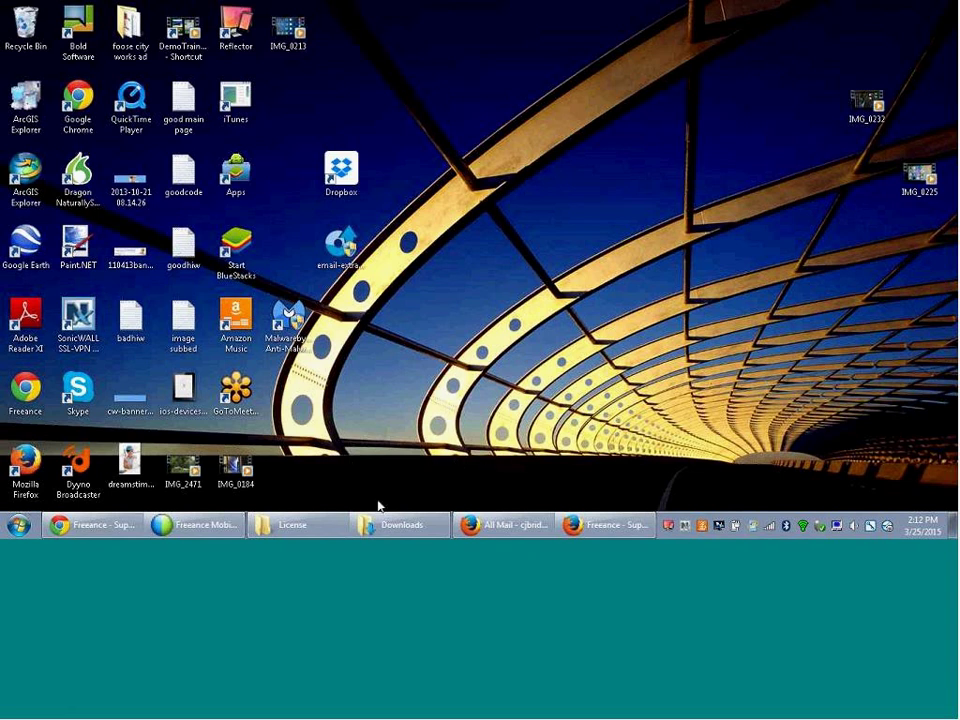
# - Run Upgrade_FreeanceMobile_2.6.0.3294_to_5.3.0.7427 from Downloads, accepting the Windows 7 warning and upgrade prompt
pyautogui.click(390, 524)
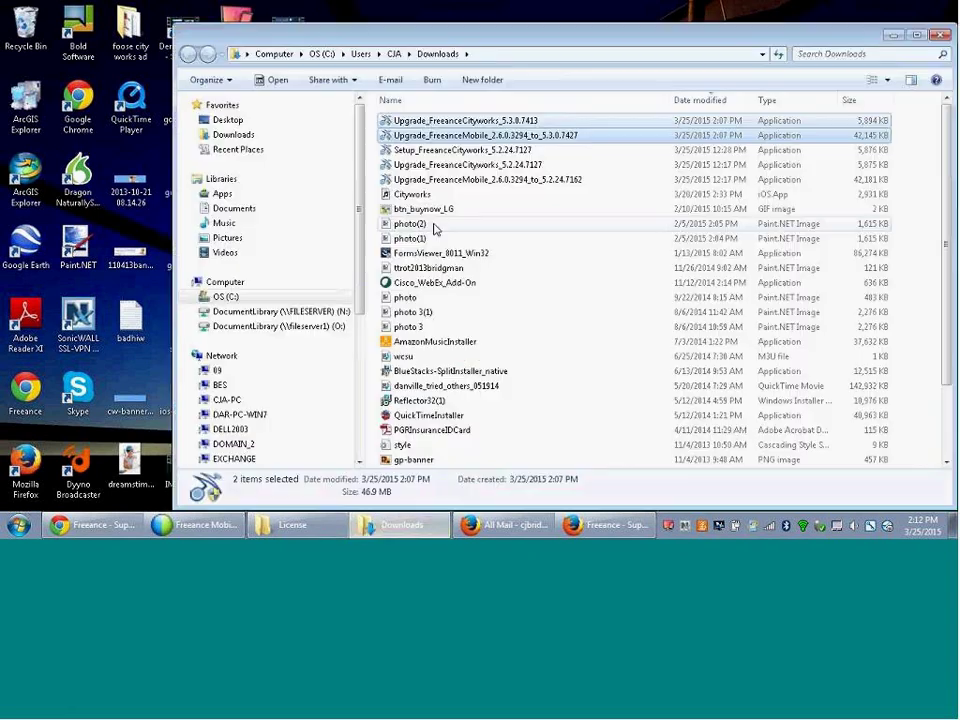
pyautogui.click(455, 137)
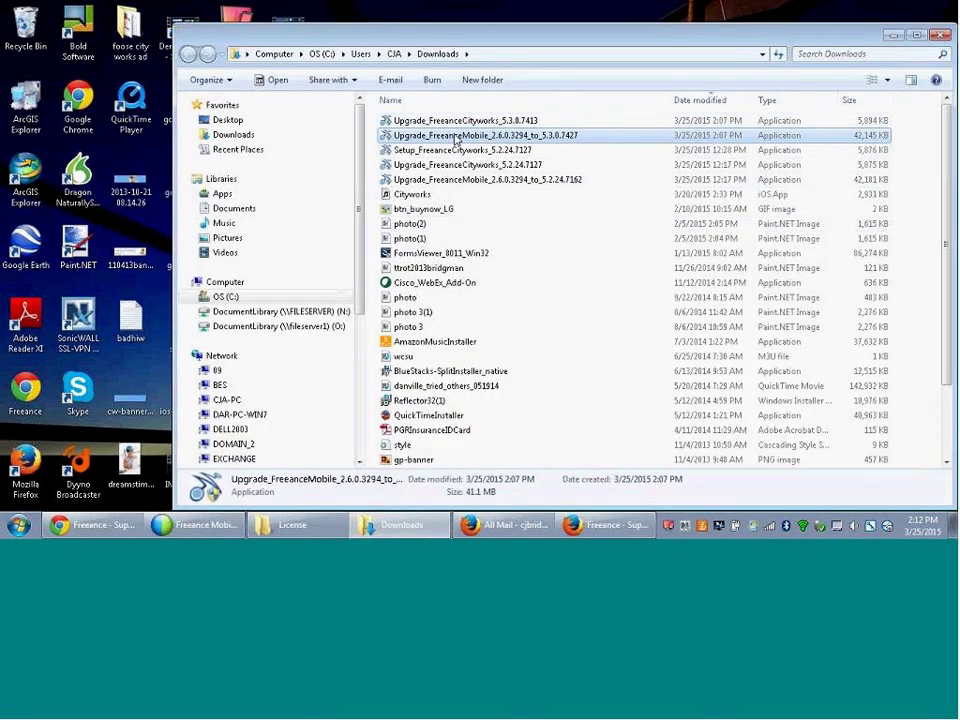
pyautogui.doubleClick(455, 137)
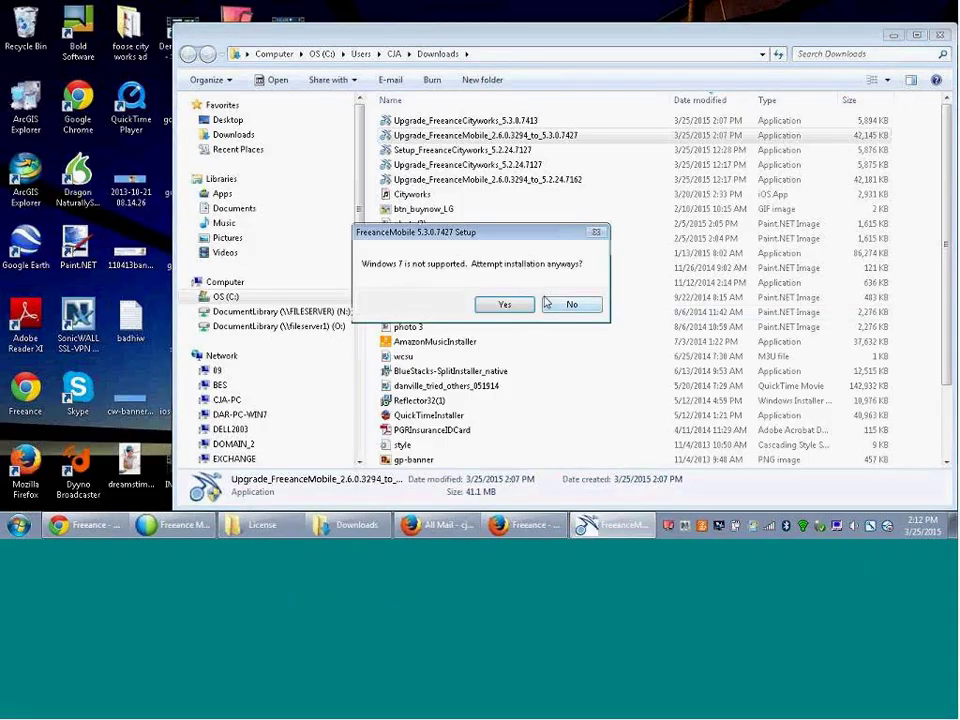
pyautogui.click(502, 308)
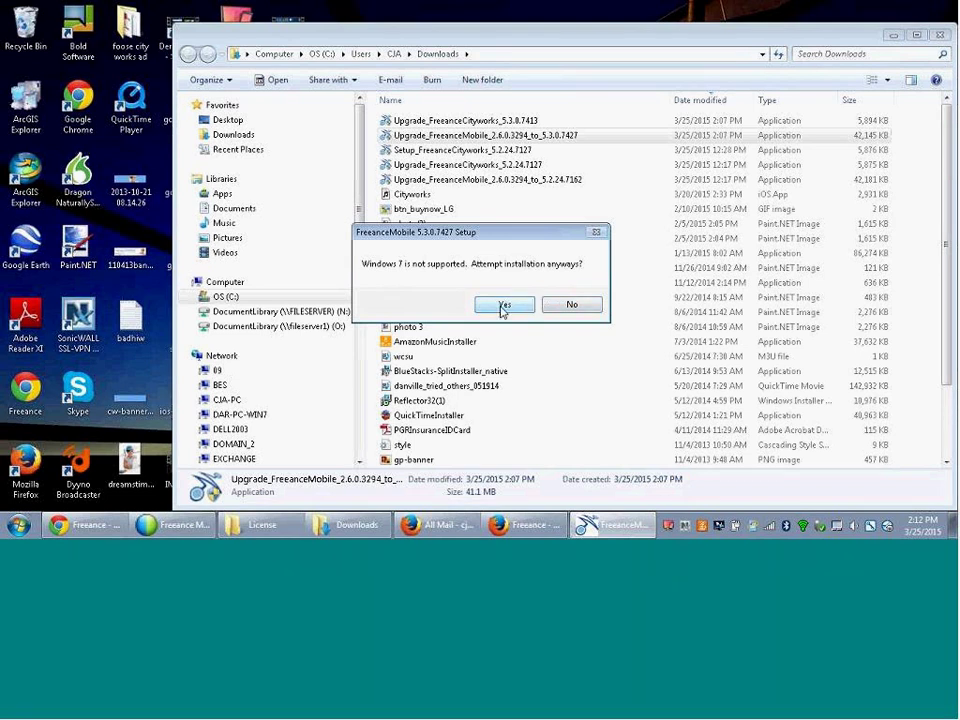
pyautogui.click(502, 308)
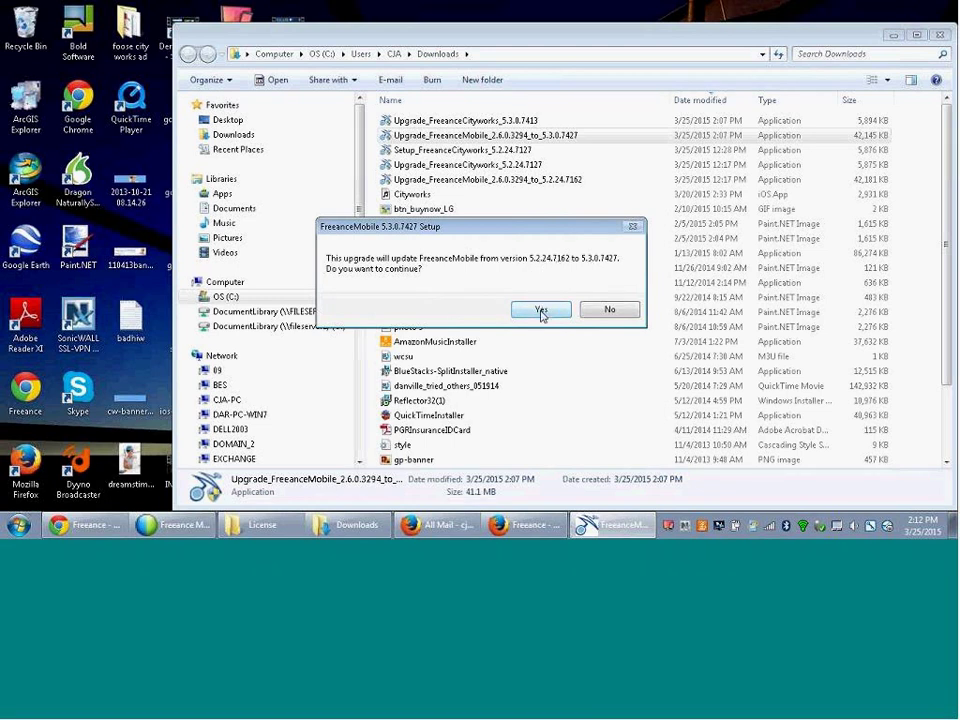
pyautogui.click(540, 310)
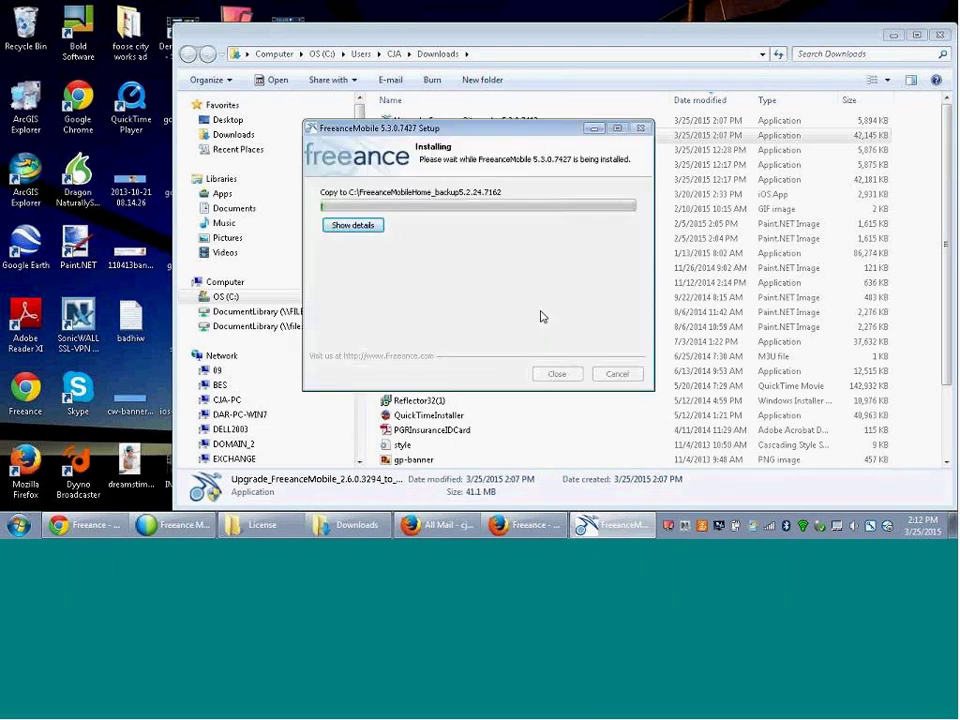
# - Show installation details, wait for Installation Complete, and close the 5.3.0.7427 setup
pyautogui.click(357, 226)
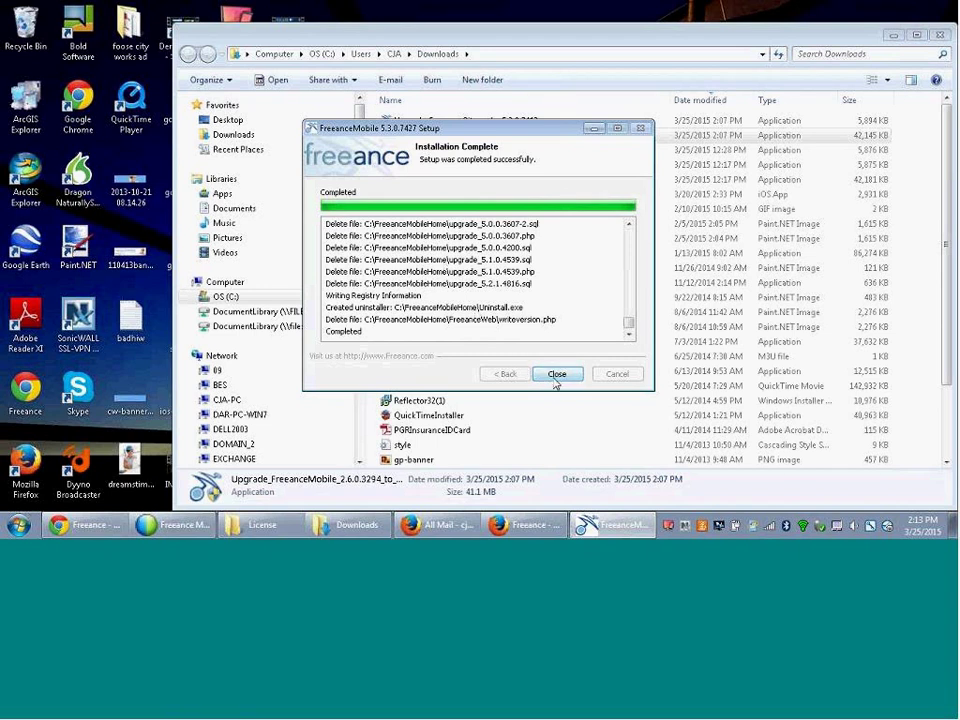
pyautogui.click(556, 376)
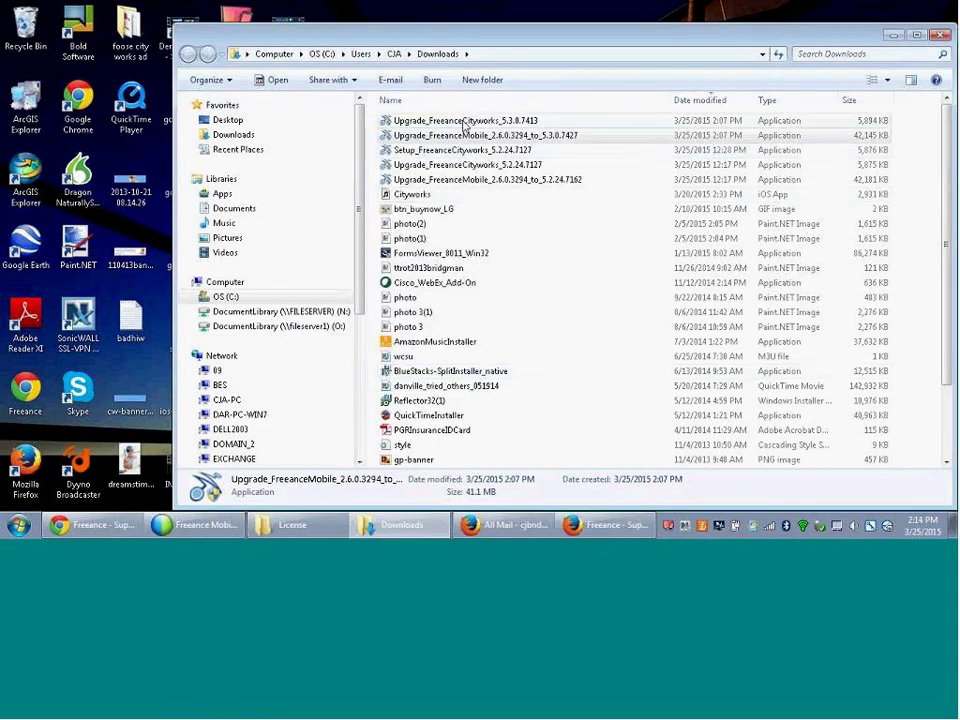
# - Run the FreeanceCityworks 5.3.0.7413 upgrade from 5.2.24.7127, accepting the driver warning and licence
pyautogui.click(463, 122)
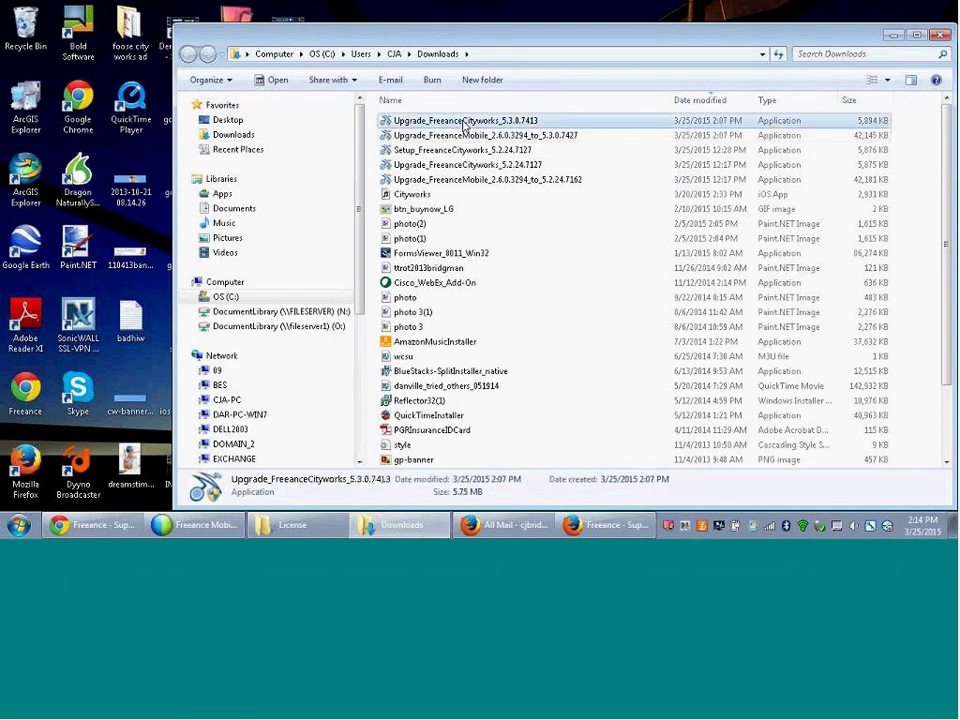
pyautogui.doubleClick(463, 122)
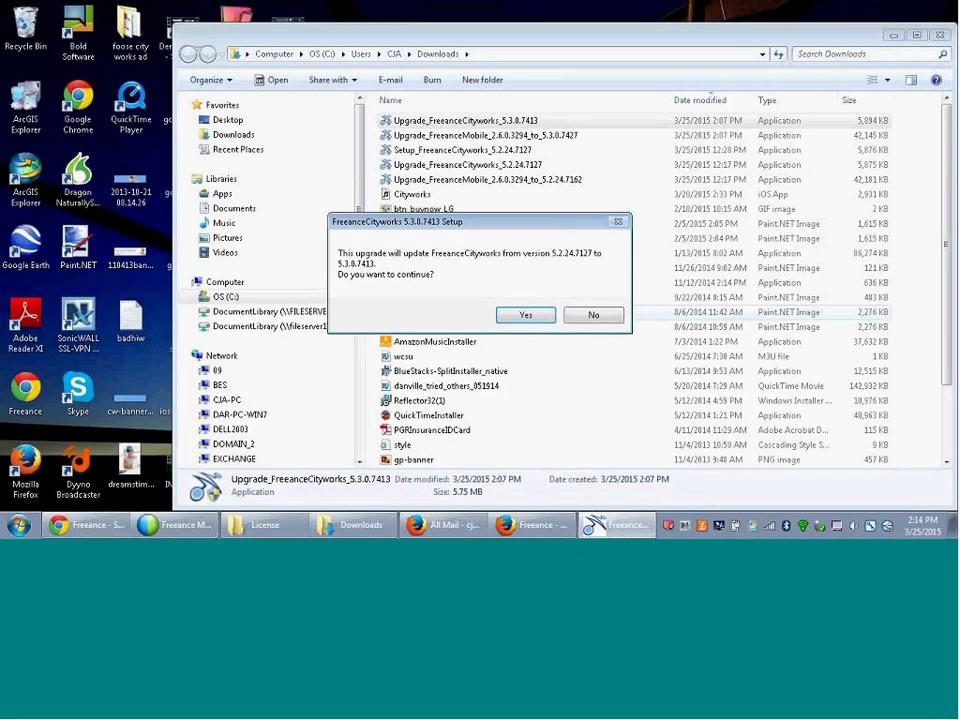
pyautogui.click(523, 316)
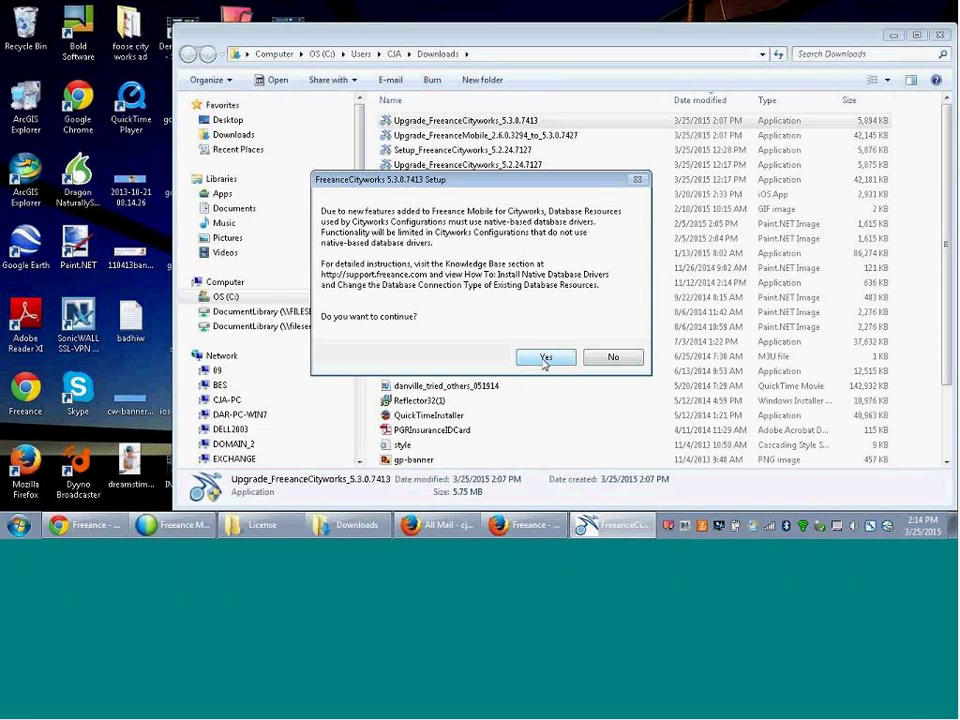
pyautogui.click(544, 360)
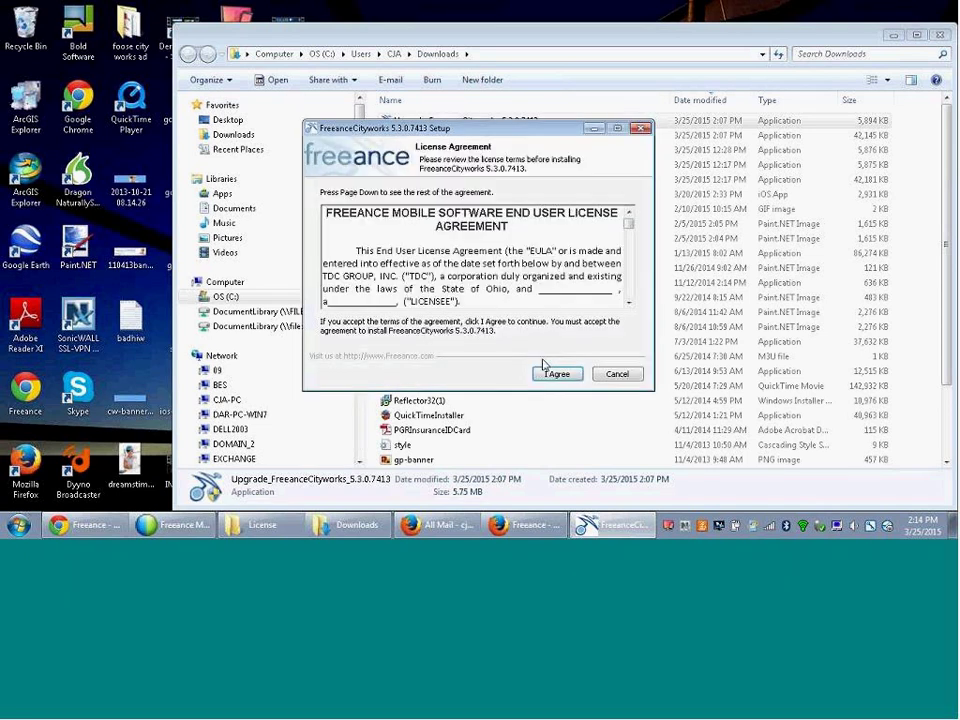
pyautogui.click(551, 375)
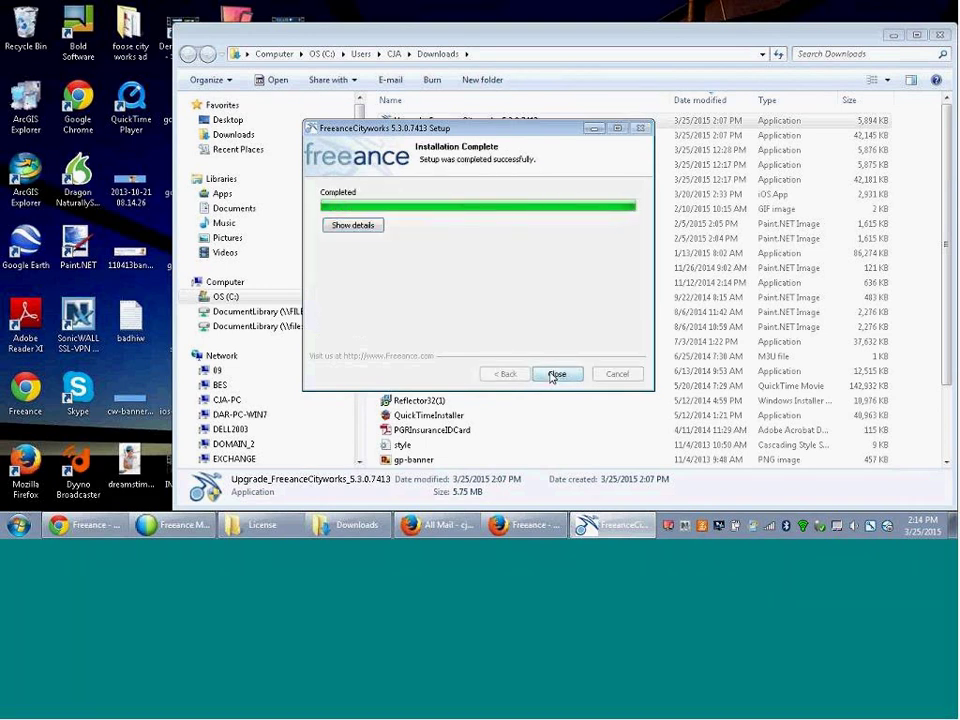
# - Close the finished setup and launch FreeanceMobile Configuration System from All Programs
pyautogui.click(556, 374)
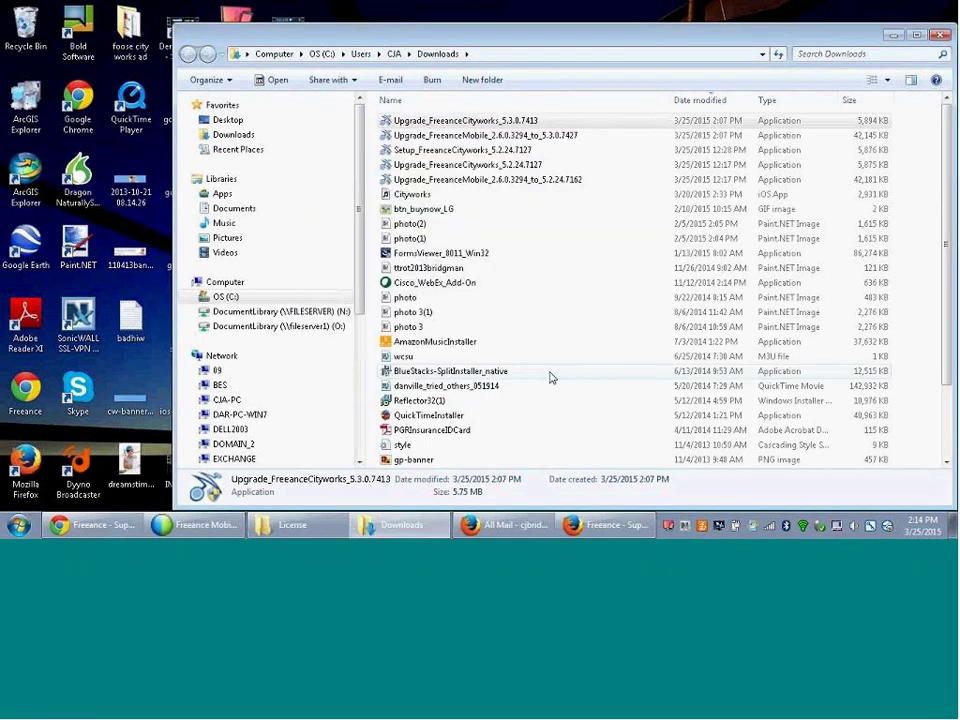
pyautogui.click(19, 526)
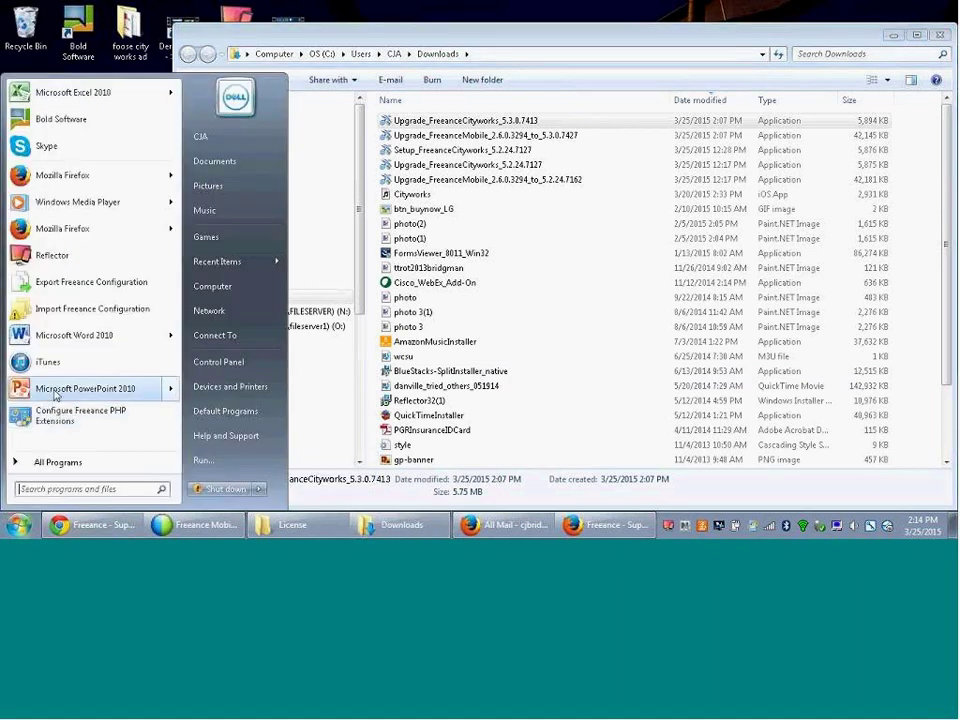
pyautogui.click(50, 462)
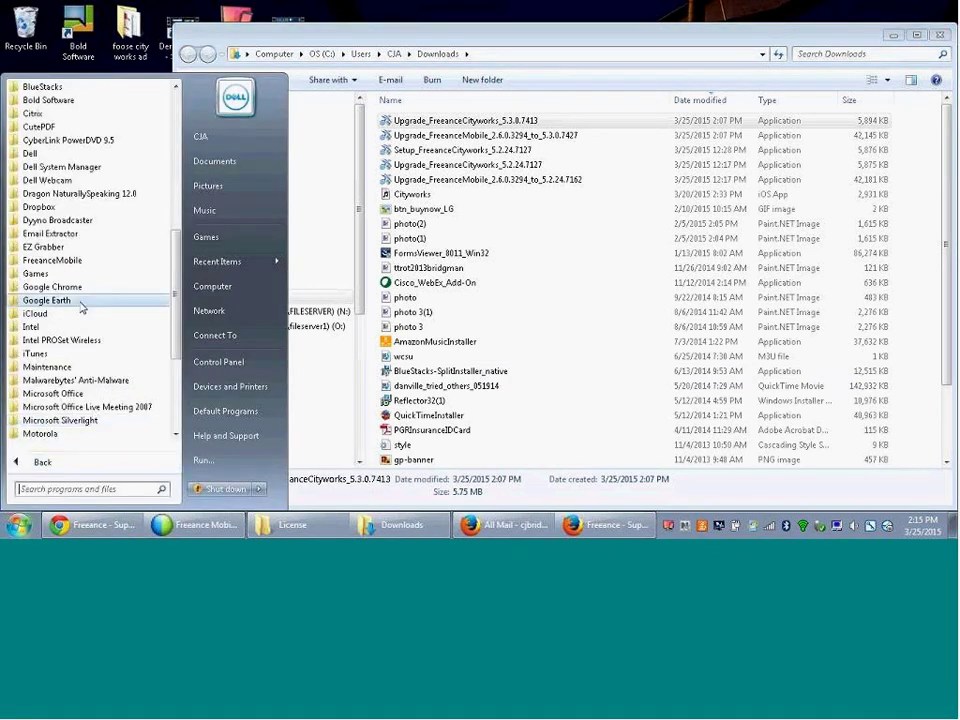
pyautogui.click(68, 260)
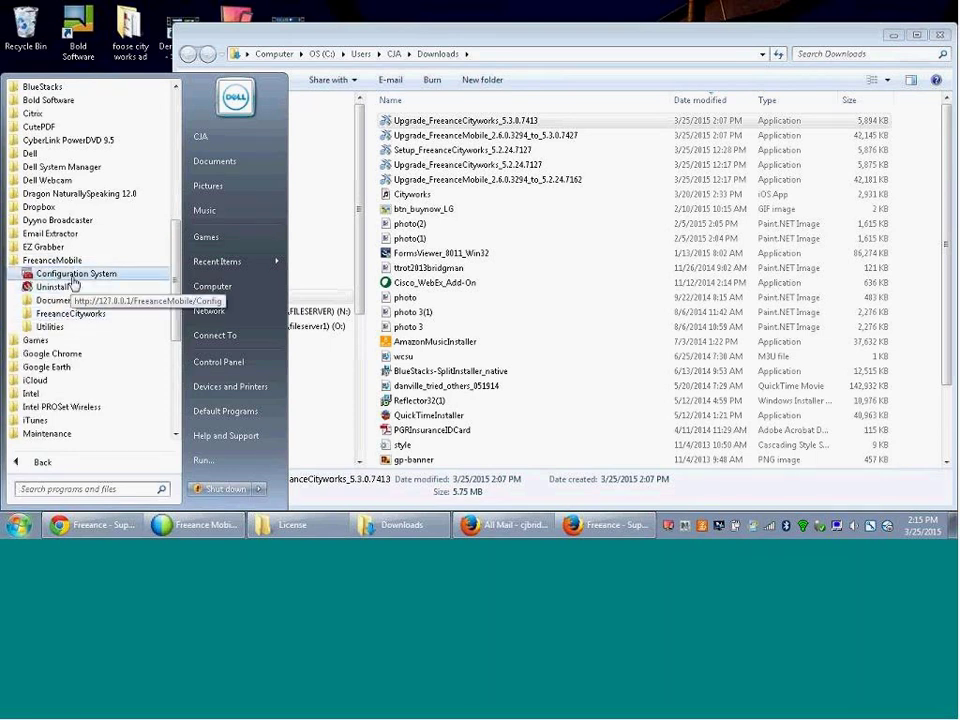
pyautogui.click(72, 274)
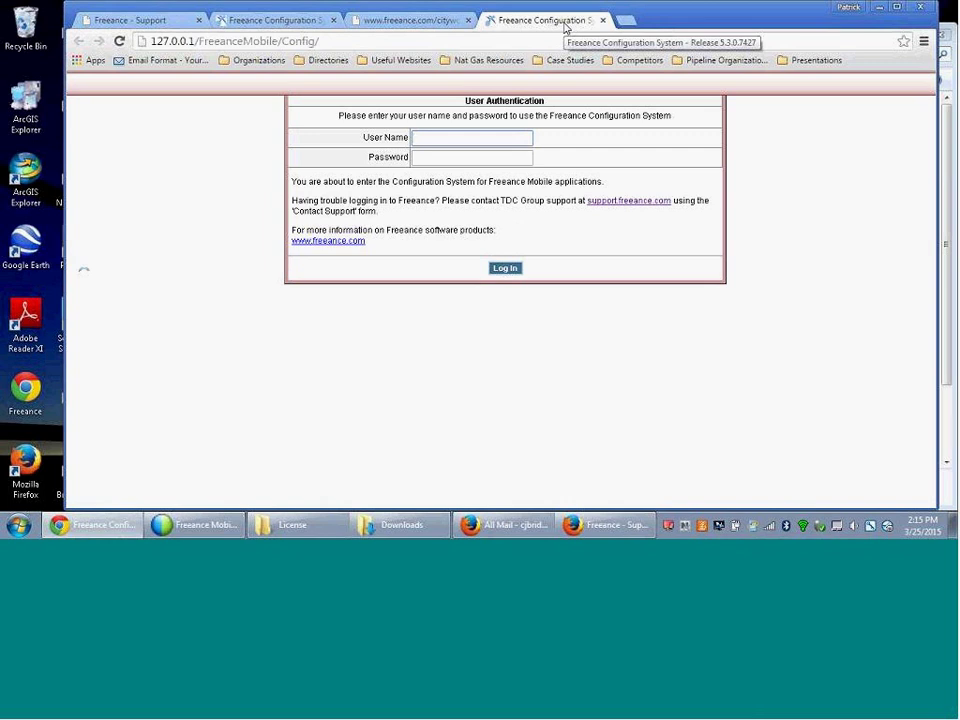
# - Close the new login tab and show Config IP Access's allowed IP list in the signed-in tab
pyautogui.click(603, 21)
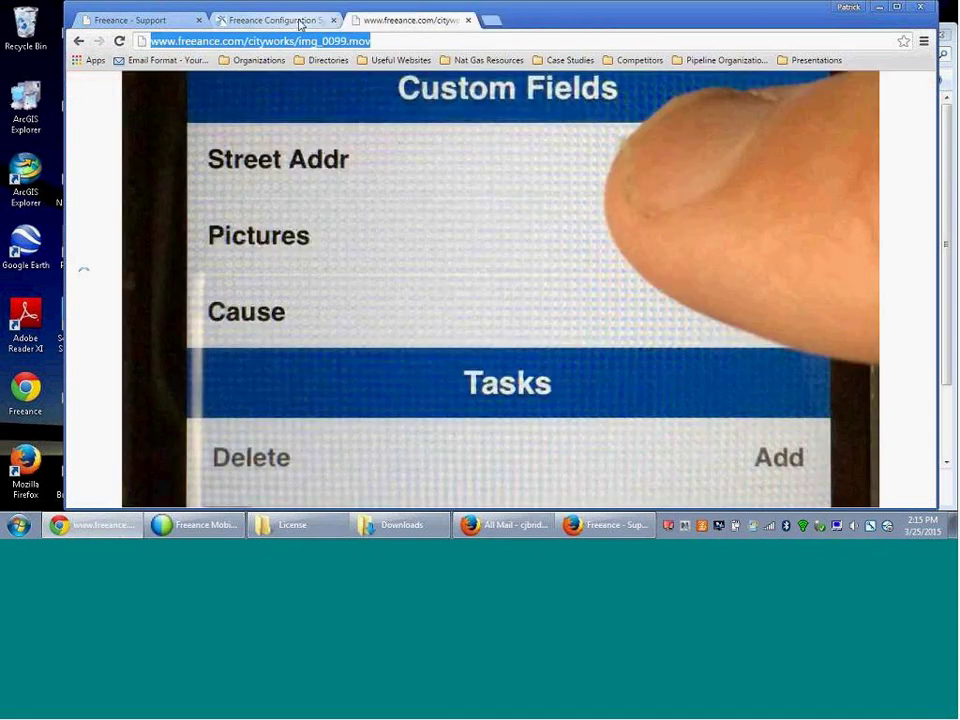
pyautogui.click(300, 22)
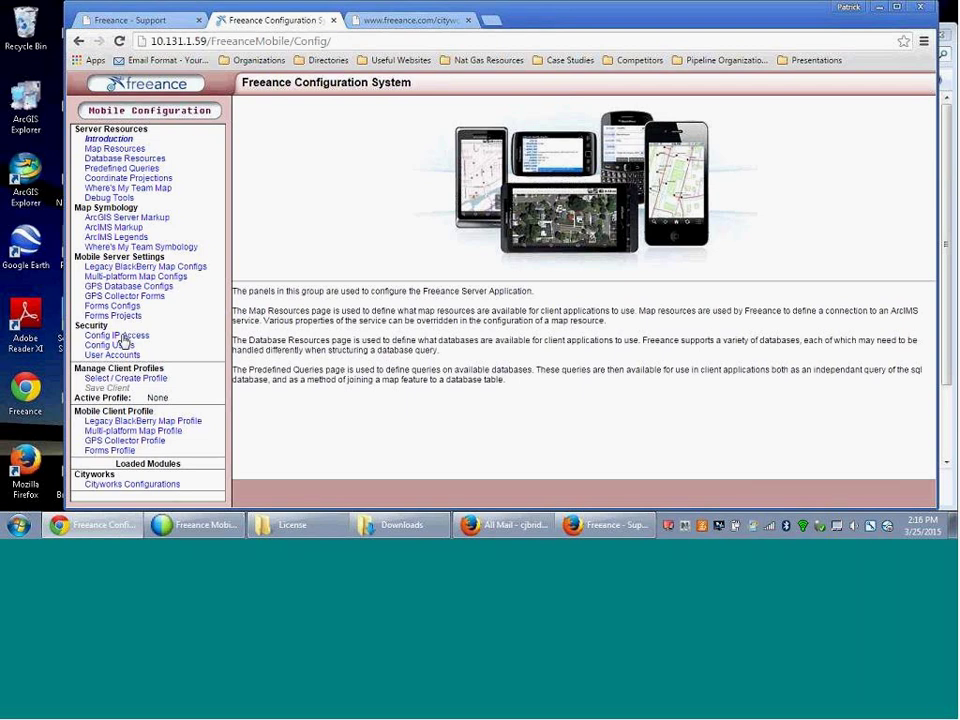
pyautogui.click(121, 337)
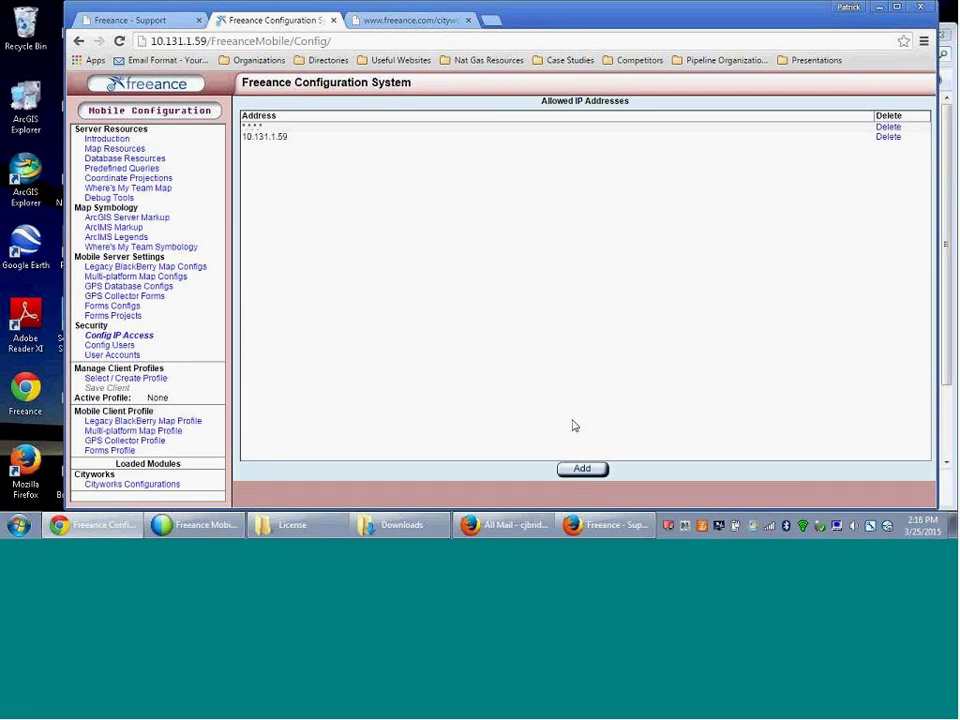
pyautogui.click(28, 527)
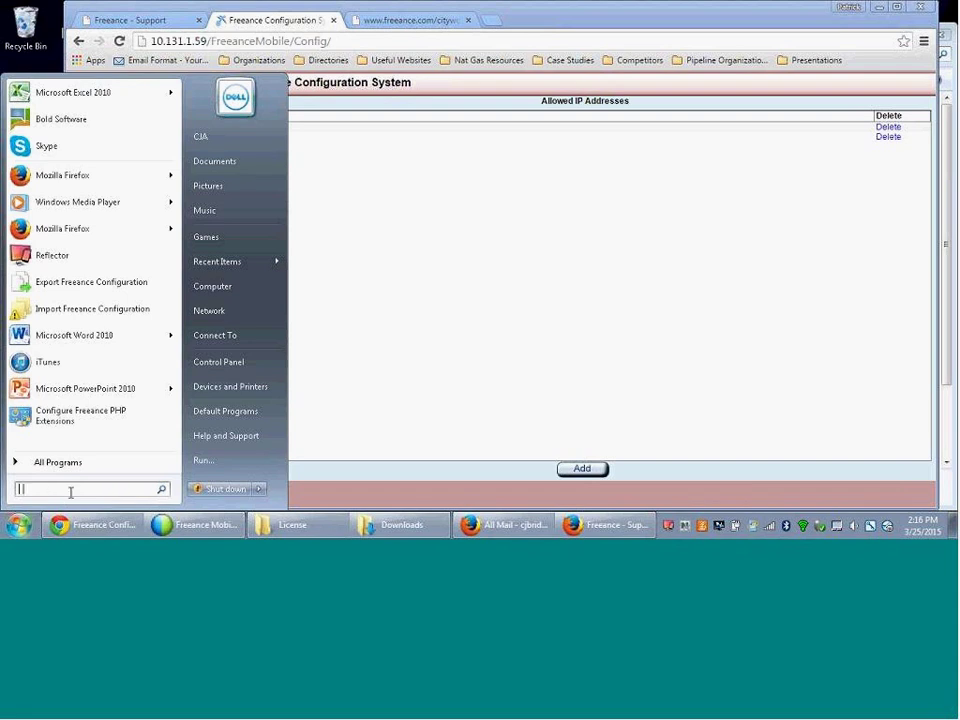
# - Open Command Prompt via cmd and run ipconfig to read this machine's IP address
pyautogui.write('cmd')
pyautogui.press('Return')
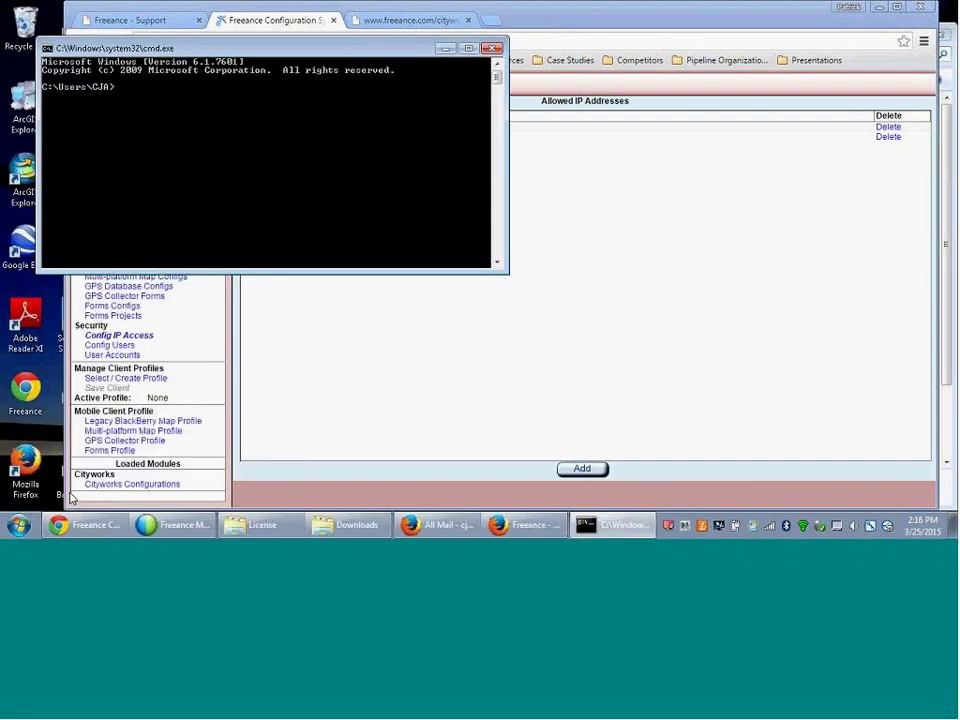
pyautogui.write('ipconfig')
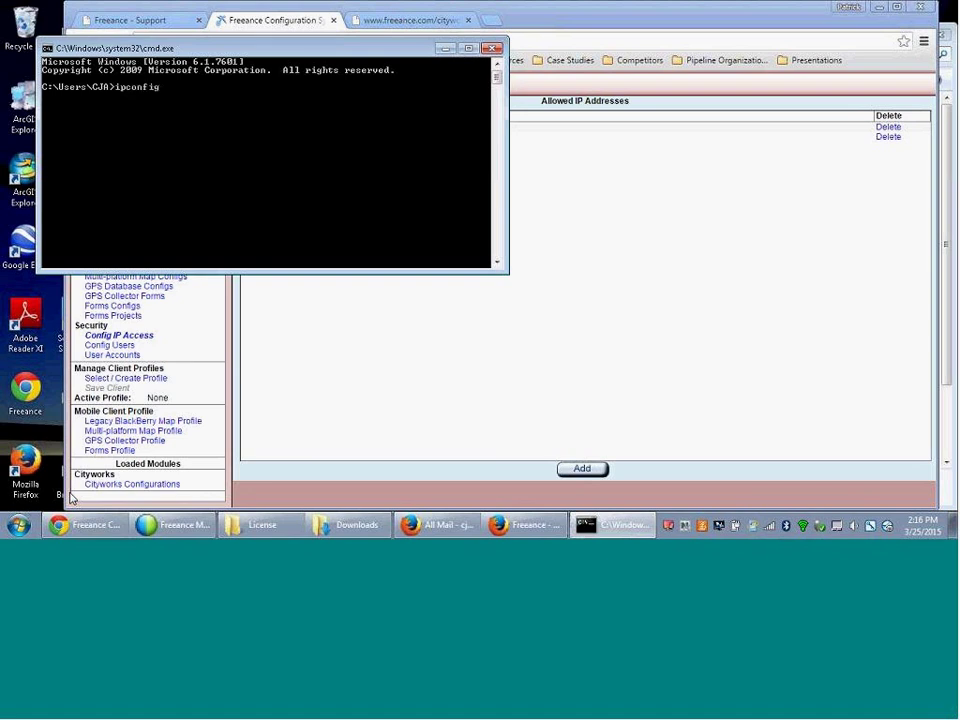
pyautogui.press('Return')
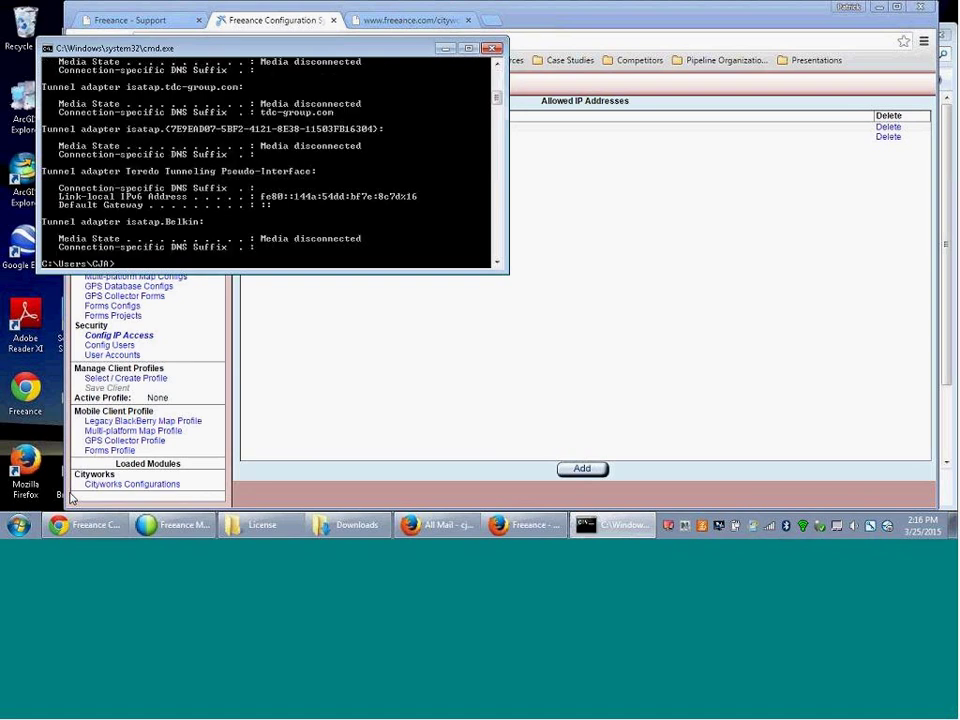
pyautogui.write('ipconfig')
pyautogui.press('Escape')
pyautogui.press('Return')
pyautogui.write('ipcon')
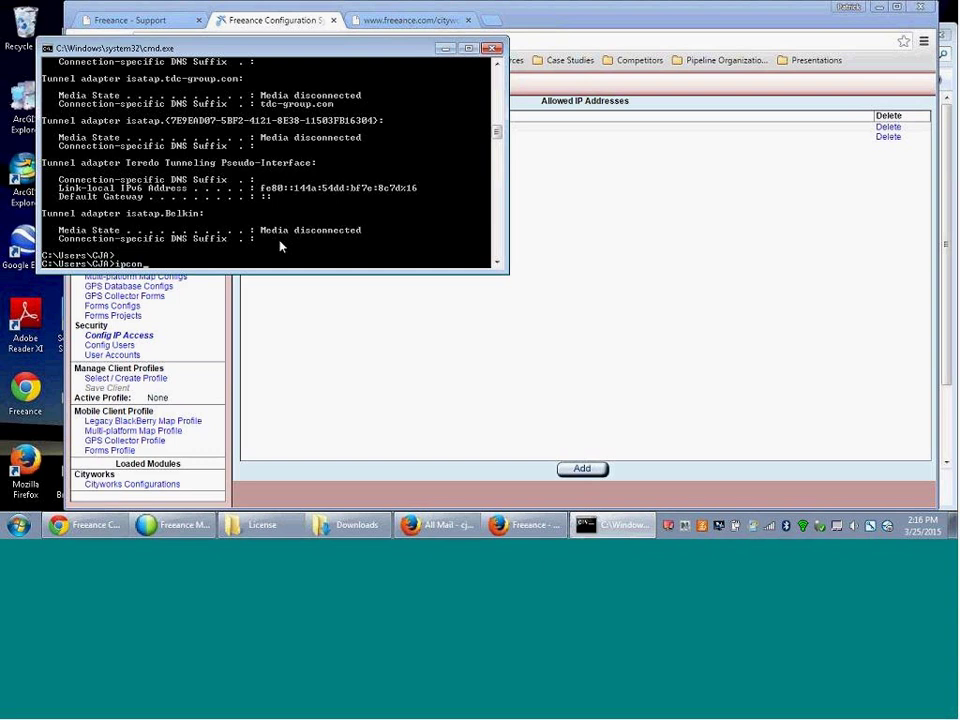
pyautogui.write('fig')
pyautogui.press('Return')
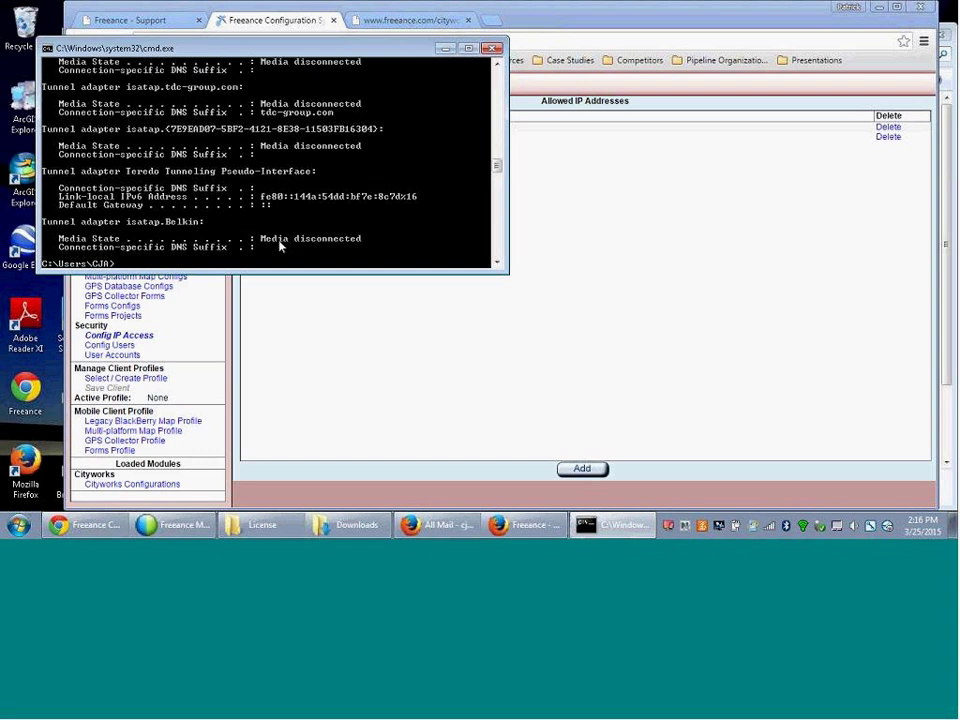
# - Allow IP addresses 10.131.1.18 and 55.55.55.*, then open the Cityworks configurations list
pyautogui.click(492, 49)
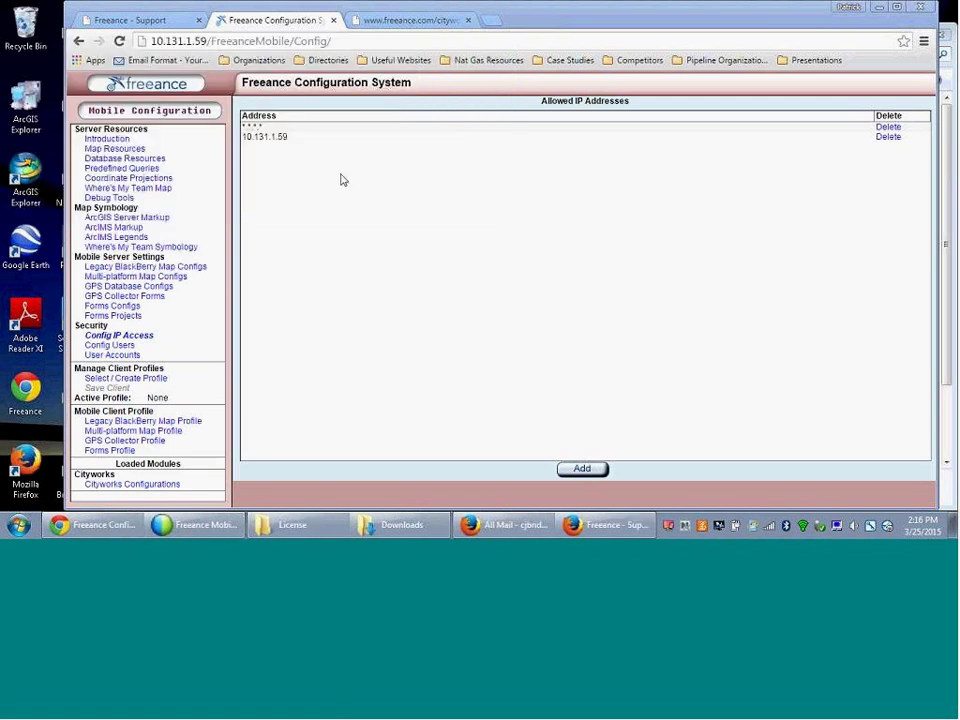
pyautogui.click(580, 469)
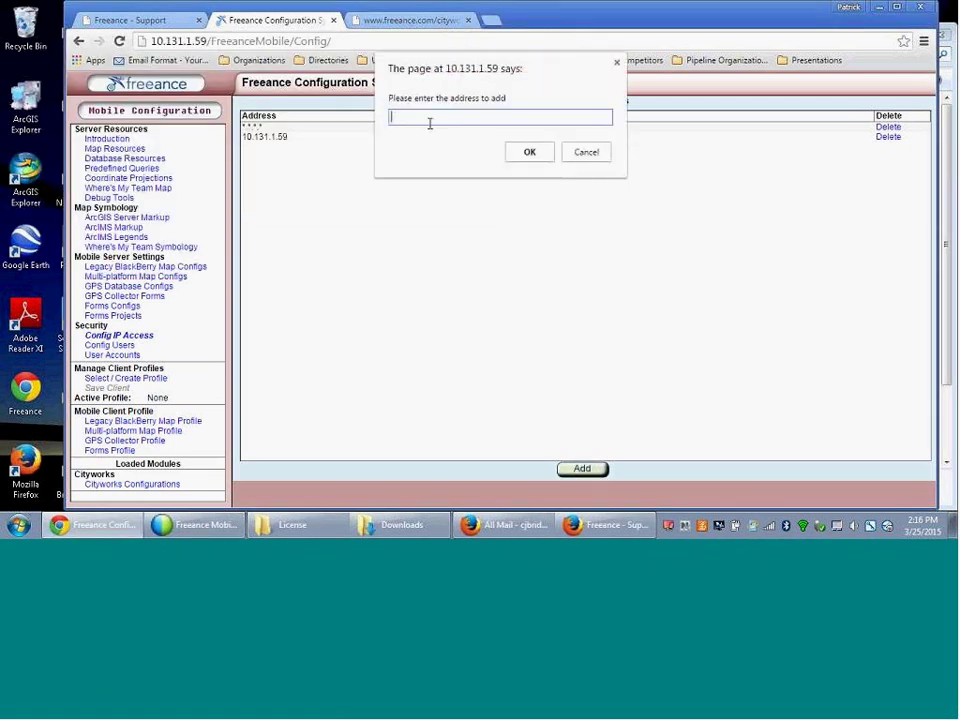
pyautogui.write('10.13131.118')
pyautogui.press('BackSpace')
pyautogui.press('BackSpace')
pyautogui.write('.18')
pyautogui.click(531, 152)
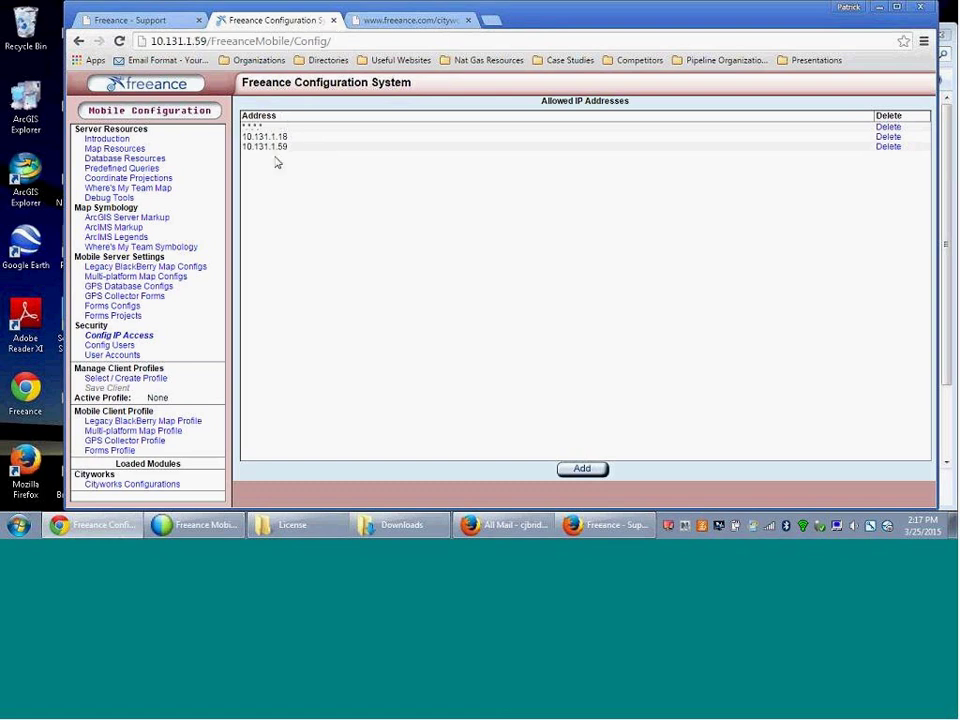
pyautogui.click(578, 468)
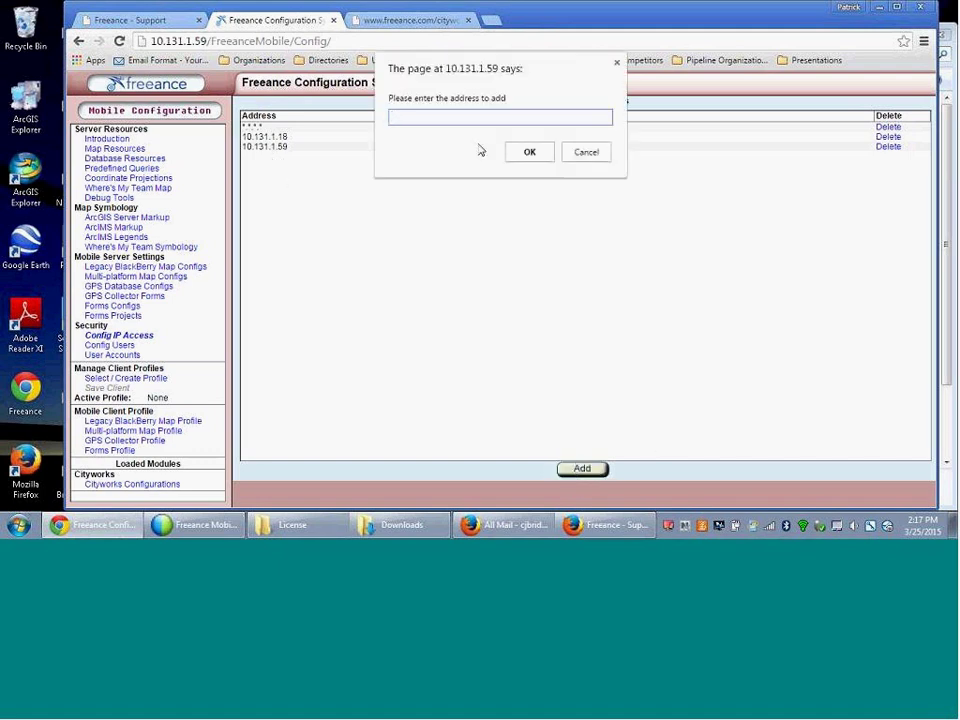
pyautogui.write('55.55.55.*')
pyautogui.click(546, 153)
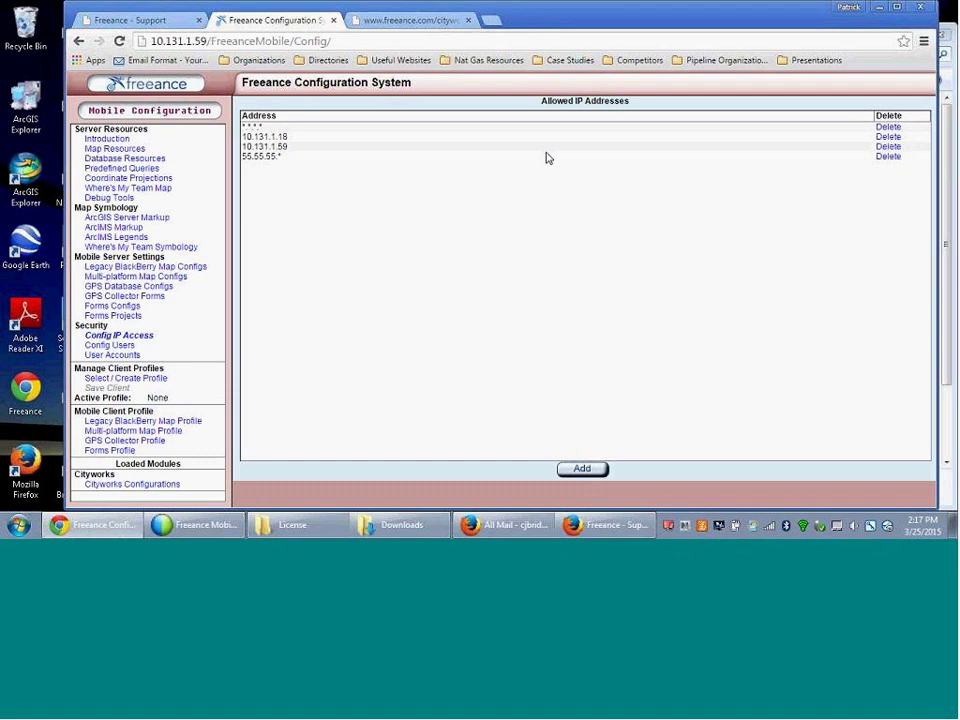
pyautogui.click(144, 486)
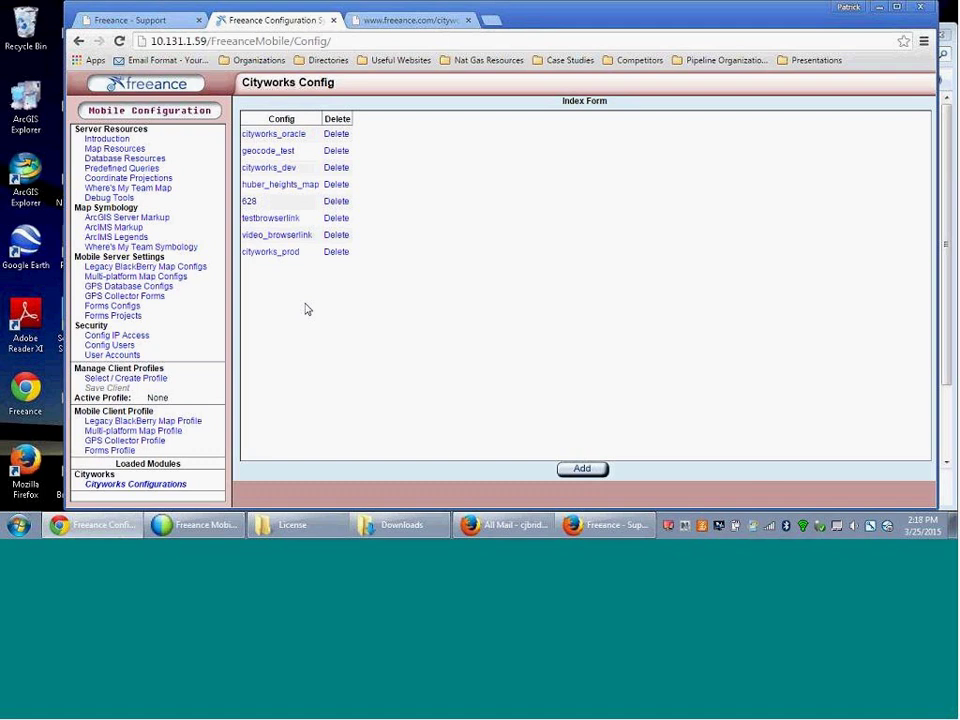
# - Confirm cityworks_prod uses cityworks2013_native as its Cityworks DB, then go to Database Resources
pyautogui.click(269, 257)
pyautogui.moveTo(245, 231); pyautogui.dragTo(296, 231)
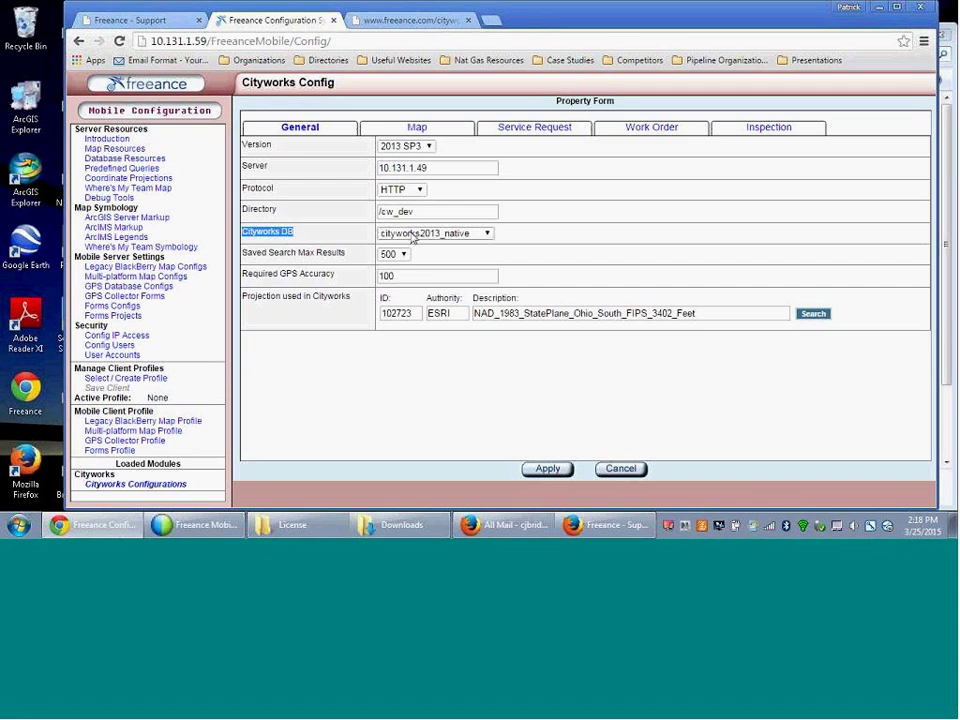
pyautogui.click(488, 235)
pyautogui.click(527, 231)
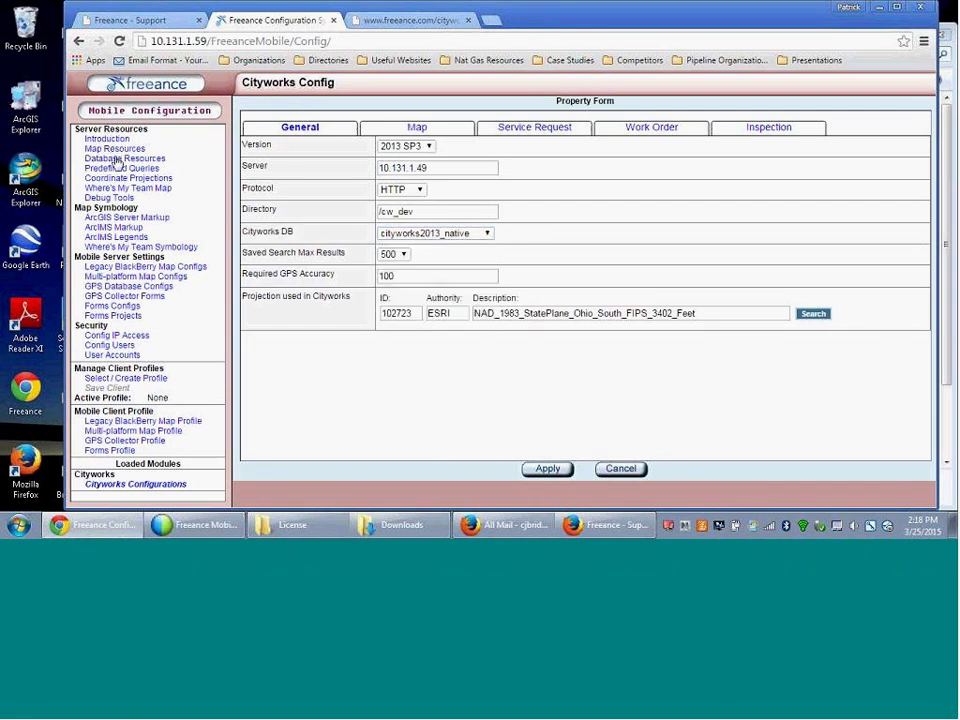
pyautogui.click(117, 159)
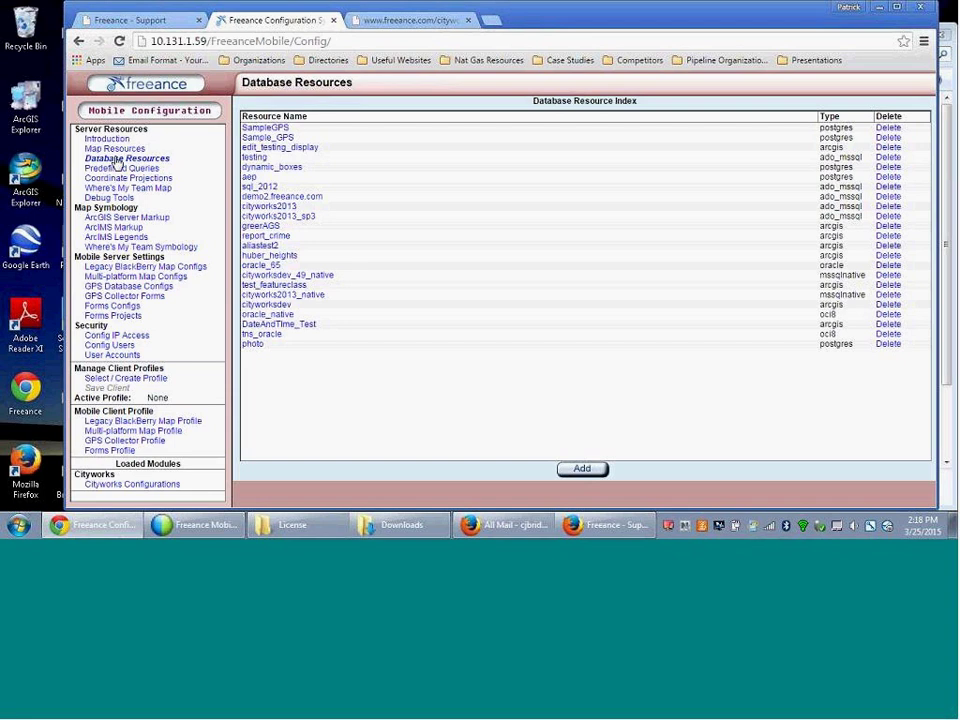
# - Inspect the cityworks2013 and cityworks2013_native properties, selecting the server address, and cancel both
pyautogui.click(268, 207)
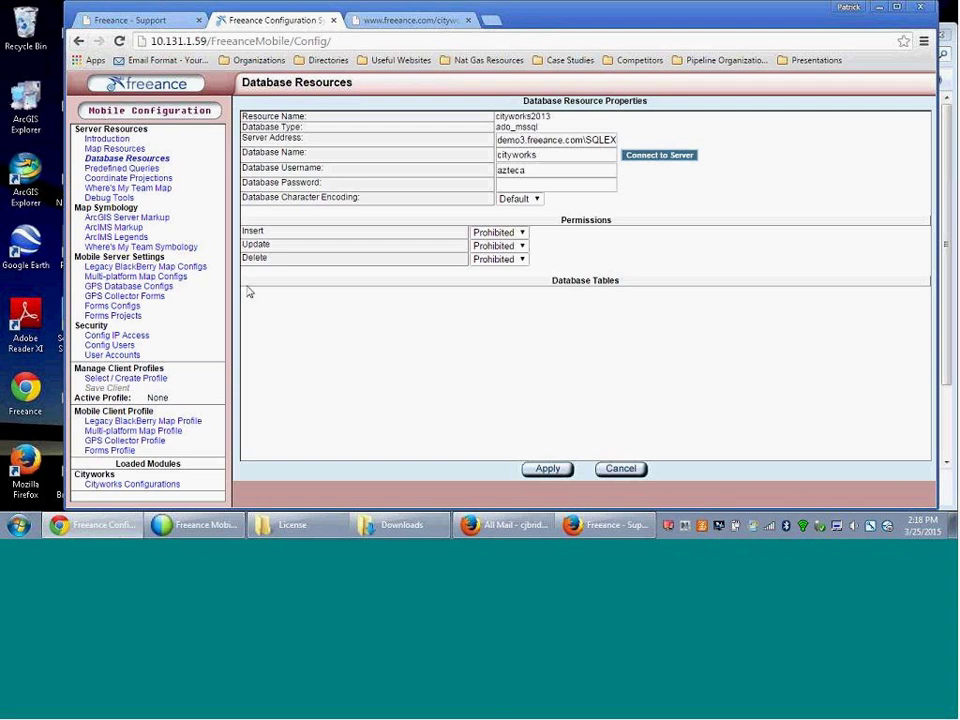
pyautogui.click(612, 471)
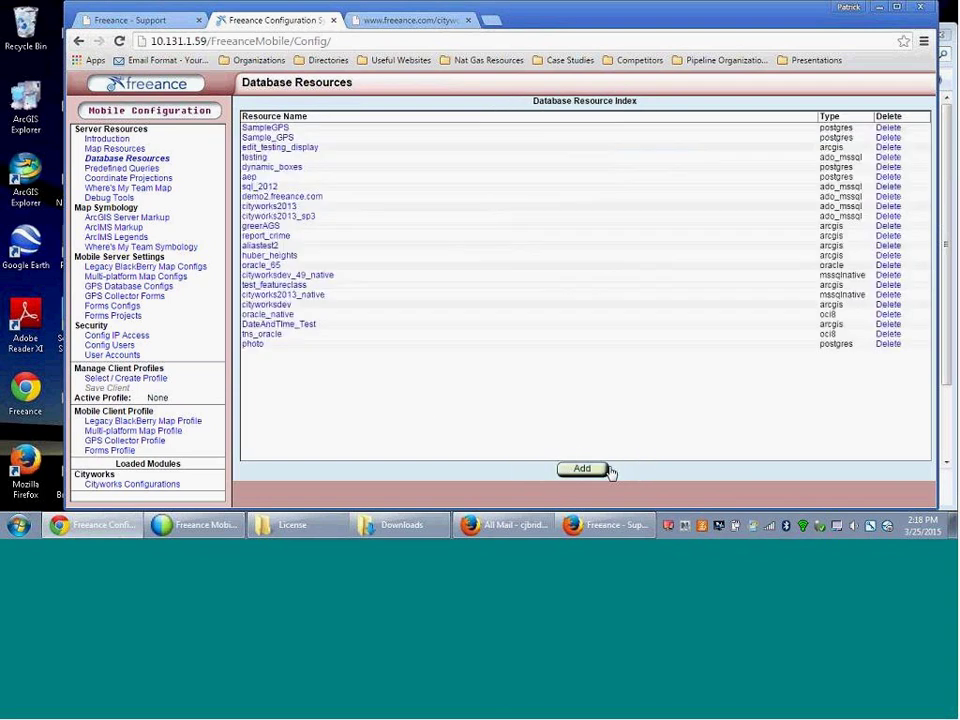
pyautogui.click(289, 296)
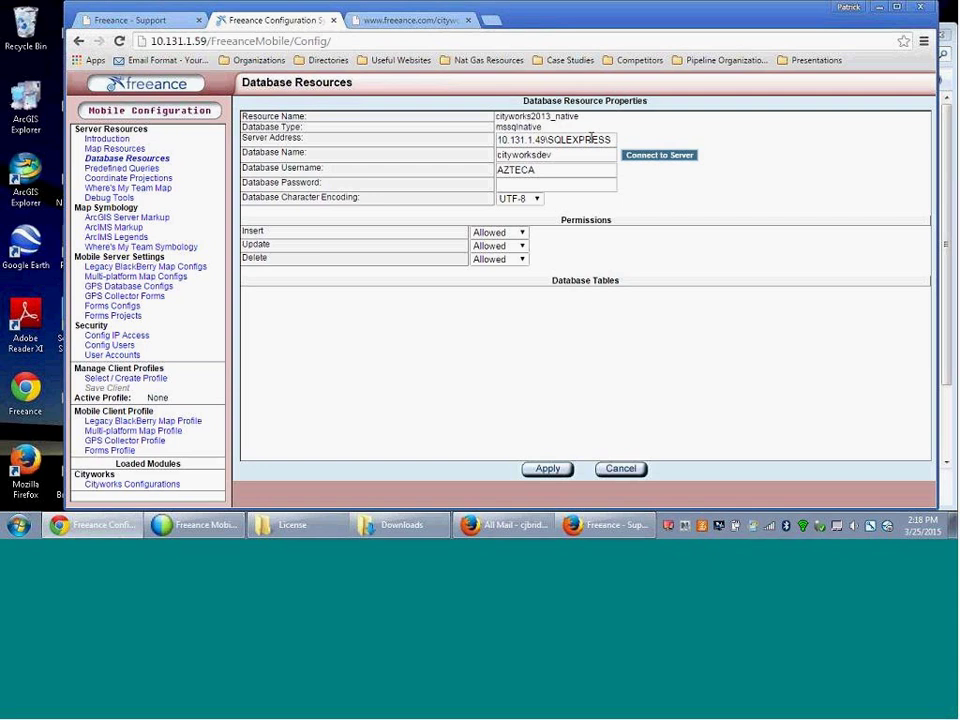
pyautogui.tripleClick(591, 138)
pyautogui.hotkey('ctrl', 'c')
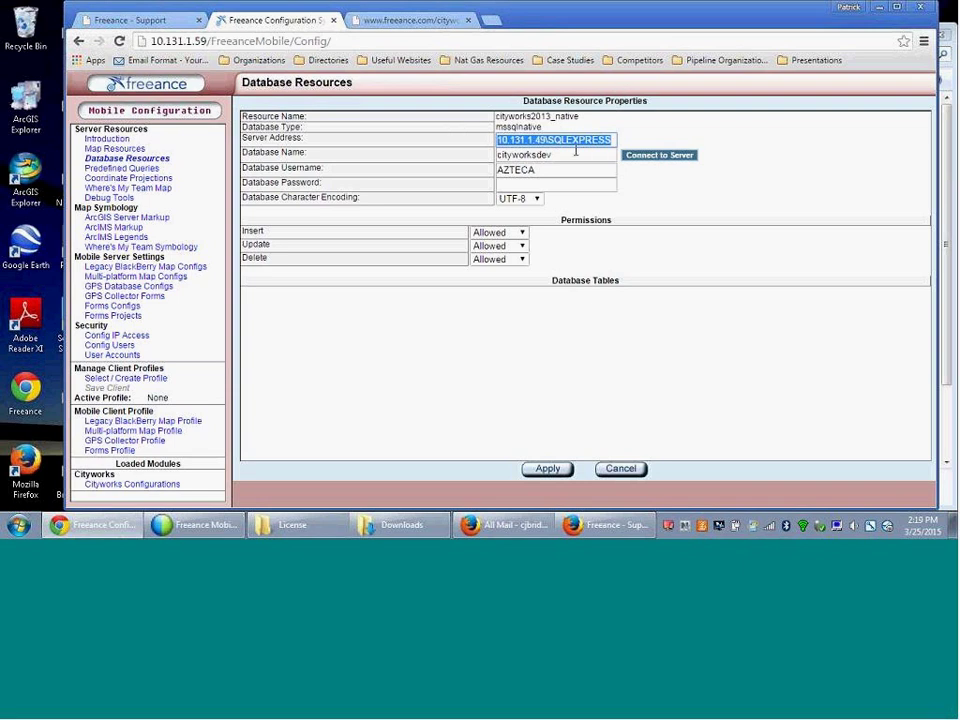
pyautogui.click(619, 469)
# - Add a Microsoft SQL Server 2005/2008 resource with server address 10.131.1.49\SQLEXPRESS
pyautogui.click(583, 471)
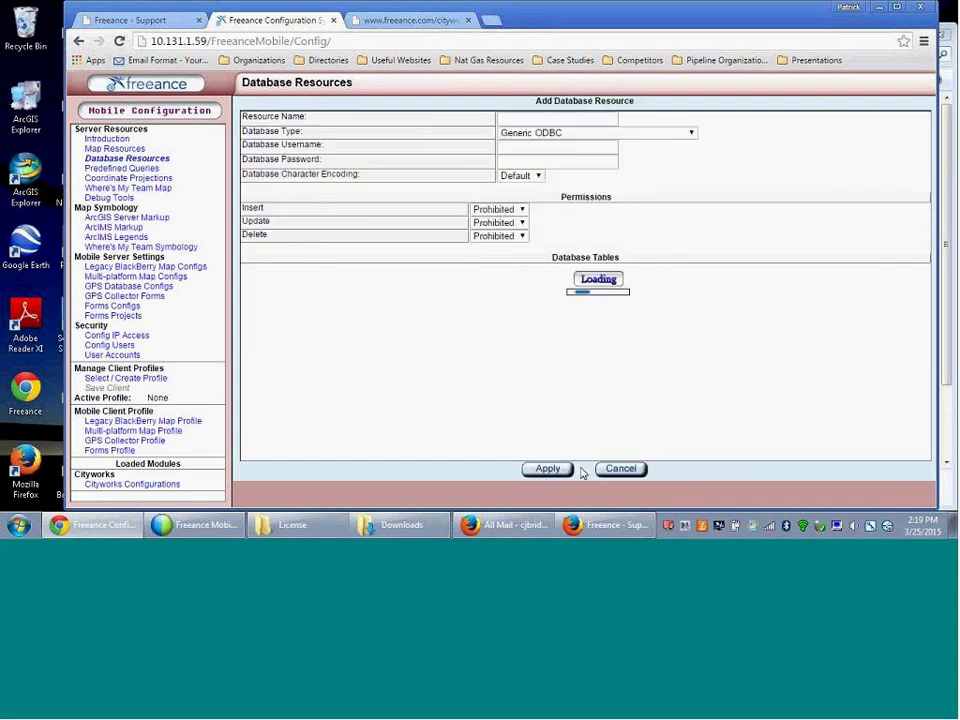
pyautogui.click(537, 133)
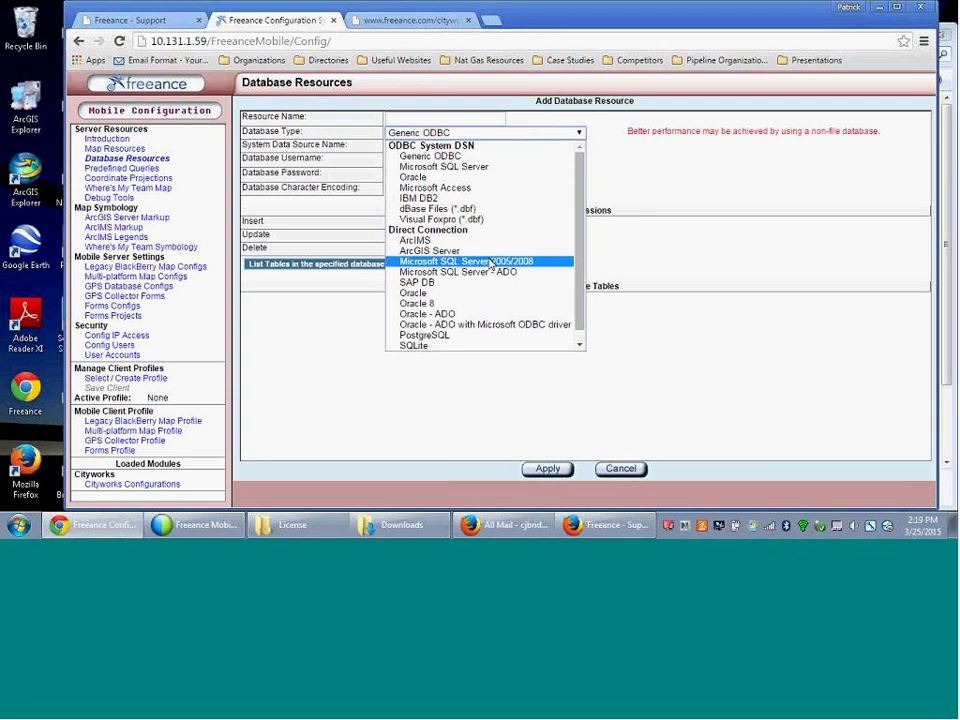
pyautogui.click(490, 262)
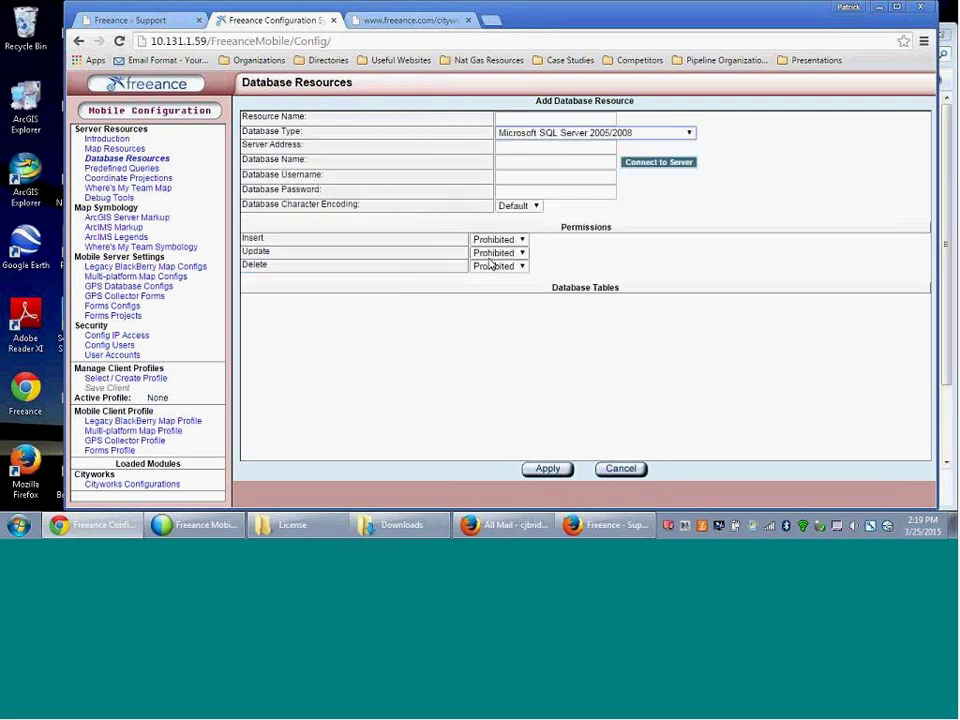
pyautogui.click(522, 148)
pyautogui.hotkey('ctrl', 'v')
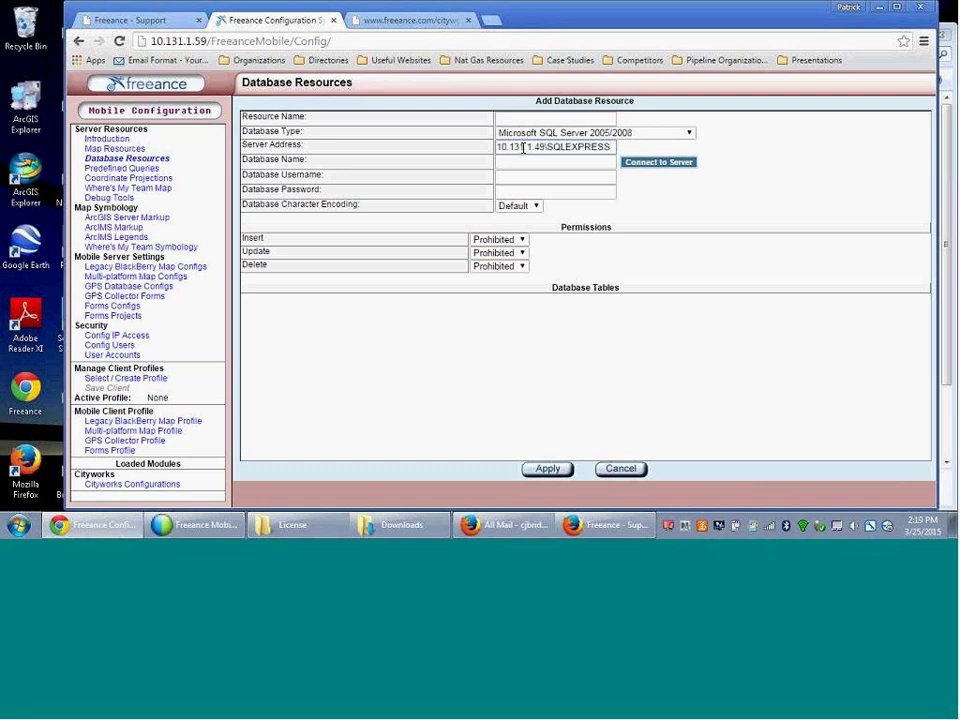
# - Enter database name Cityworksdev plus the database username and password
pyautogui.click(521, 162)
pyautogui.write('Cityworksdev')
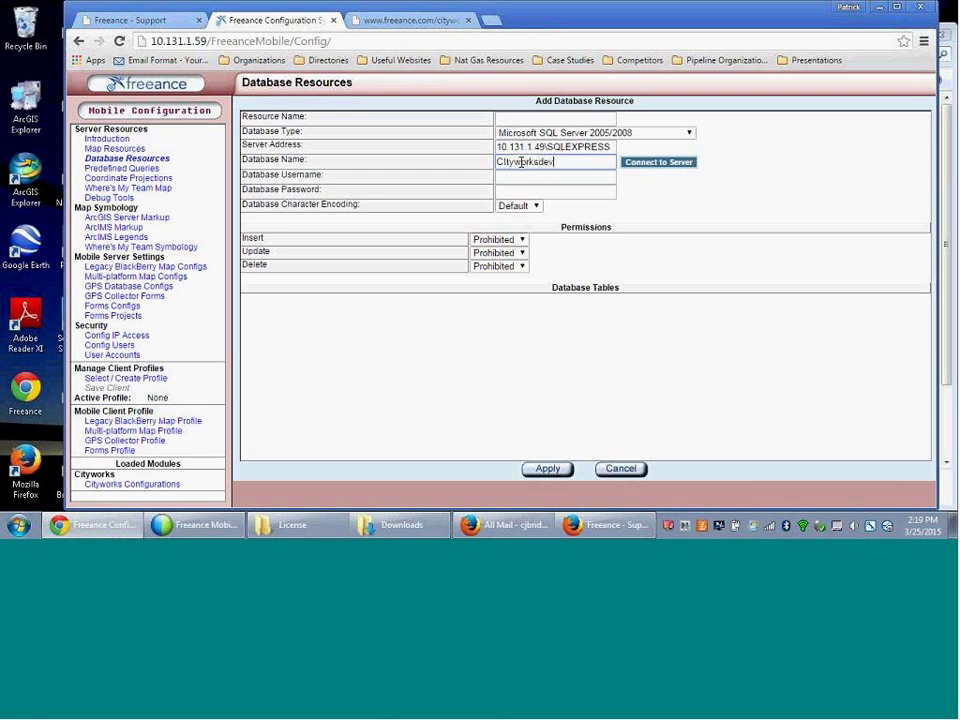
pyautogui.click(516, 179)
pyautogui.write('AZTECA')
pyautogui.press('Tab')
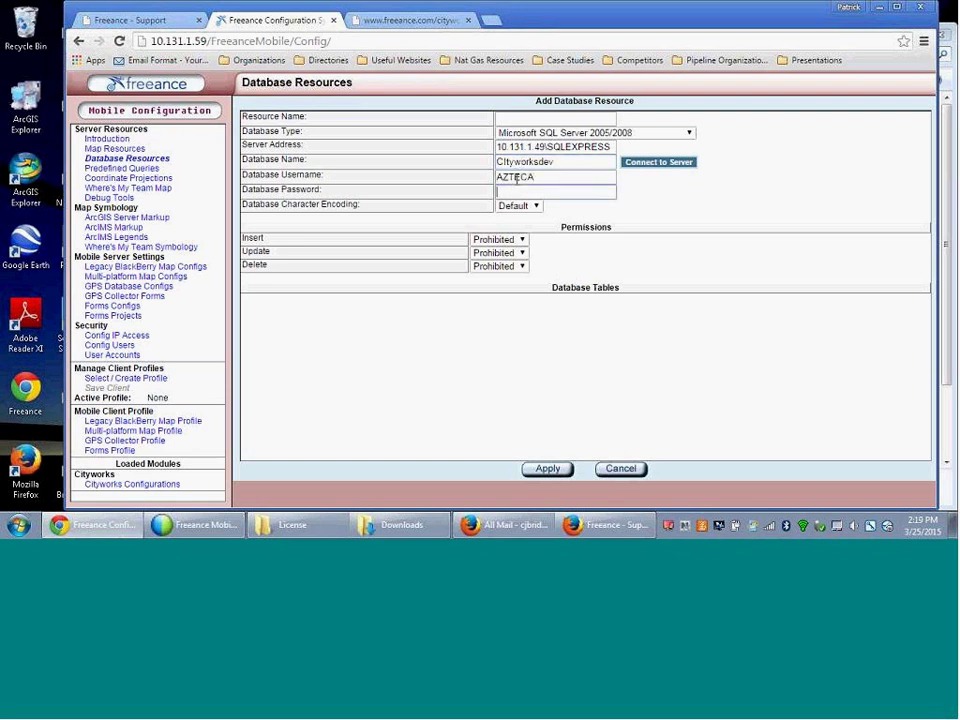
pyautogui.write('*******')
pyautogui.click(537, 208)
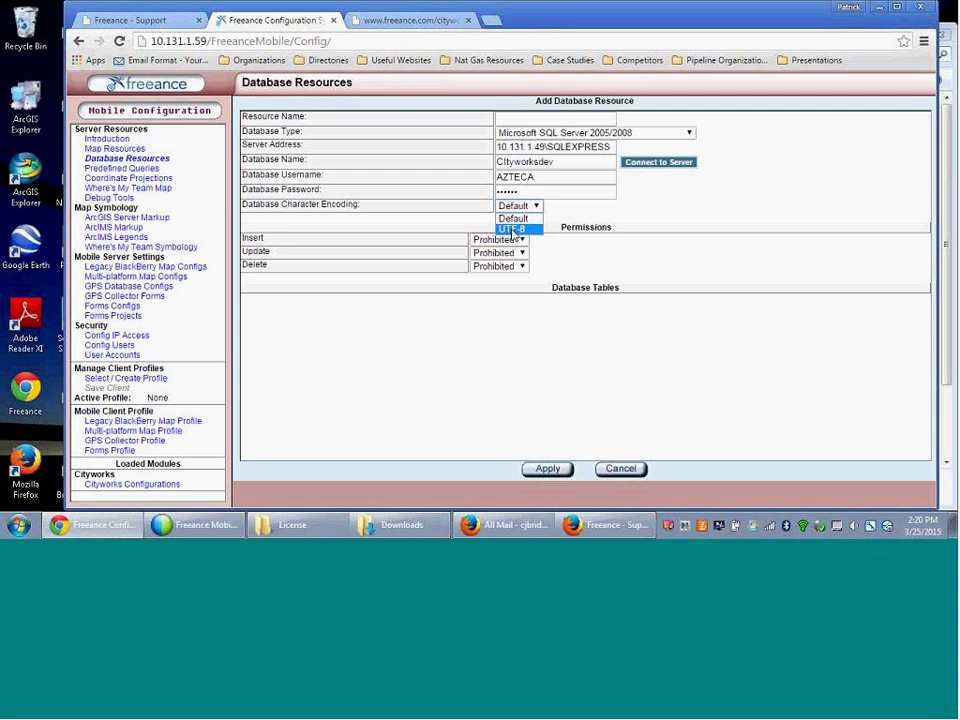
# - Choose UTF-8 character encoding and name the resource CityworksDB5-3
pyautogui.click(512, 229)
pyautogui.click(519, 205)
pyautogui.click(513, 229)
pyautogui.click(519, 205)
pyautogui.click(512, 229)
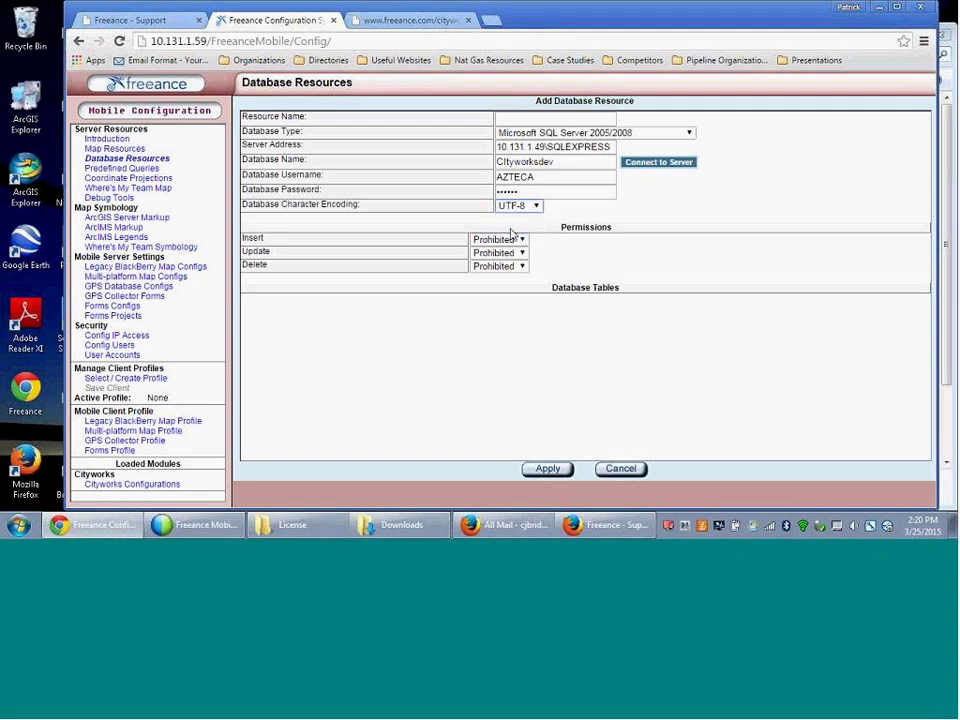
pyautogui.click(522, 116)
pyautogui.write('CityworksDB5-3')
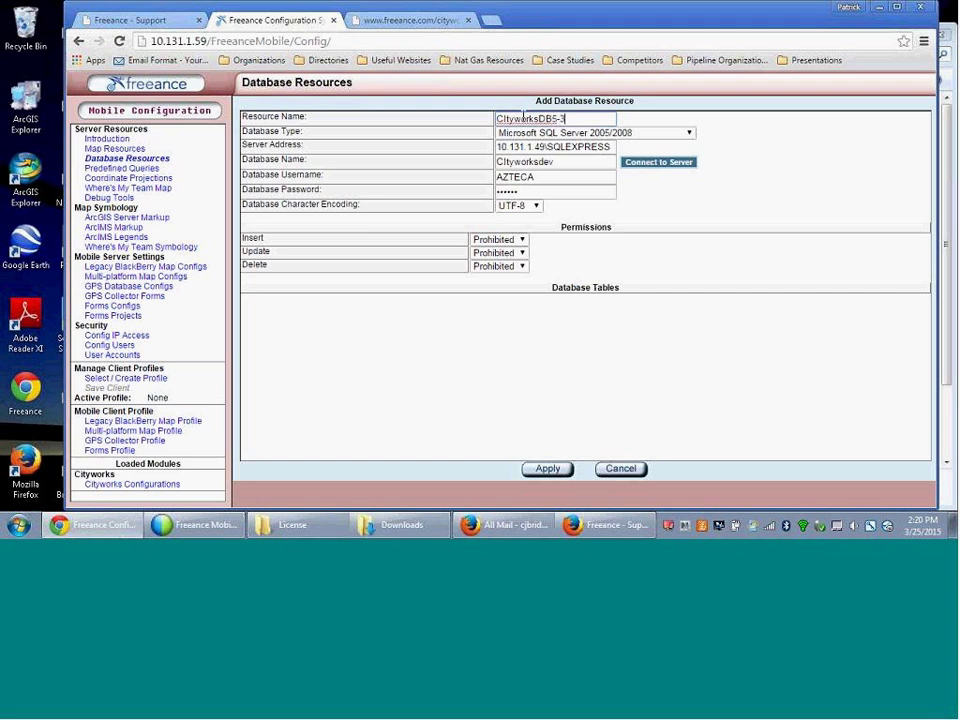
# - Set the Insert, Update and Delete permissions to Allowed
pyautogui.click(519, 241)
pyautogui.click(506, 262)
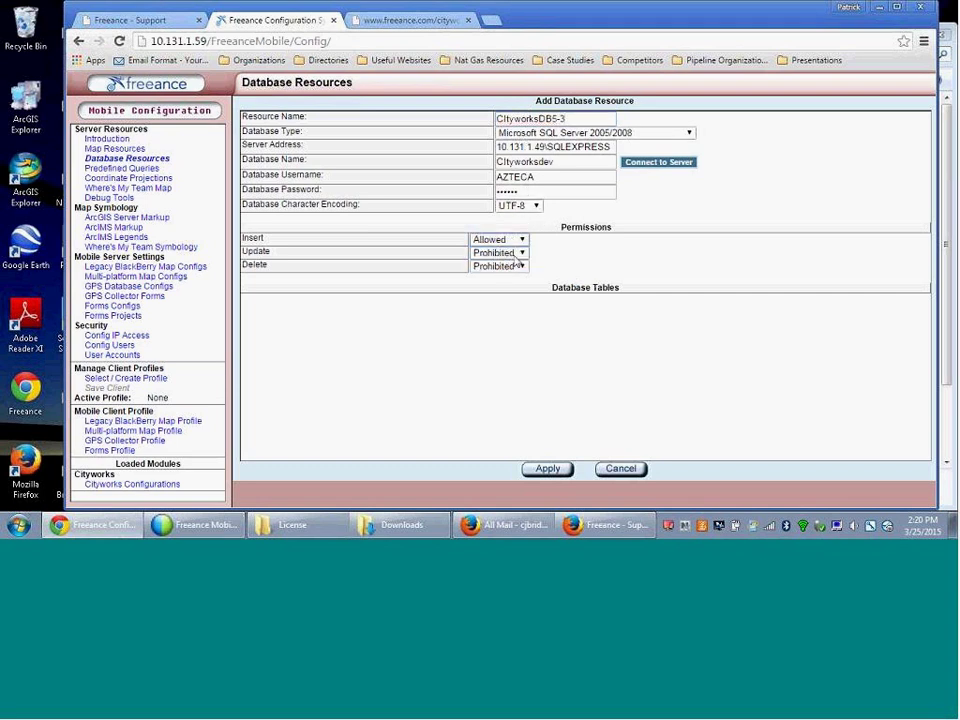
pyautogui.click(506, 254)
pyautogui.click(507, 279)
pyautogui.click(521, 270)
pyautogui.click(508, 287)
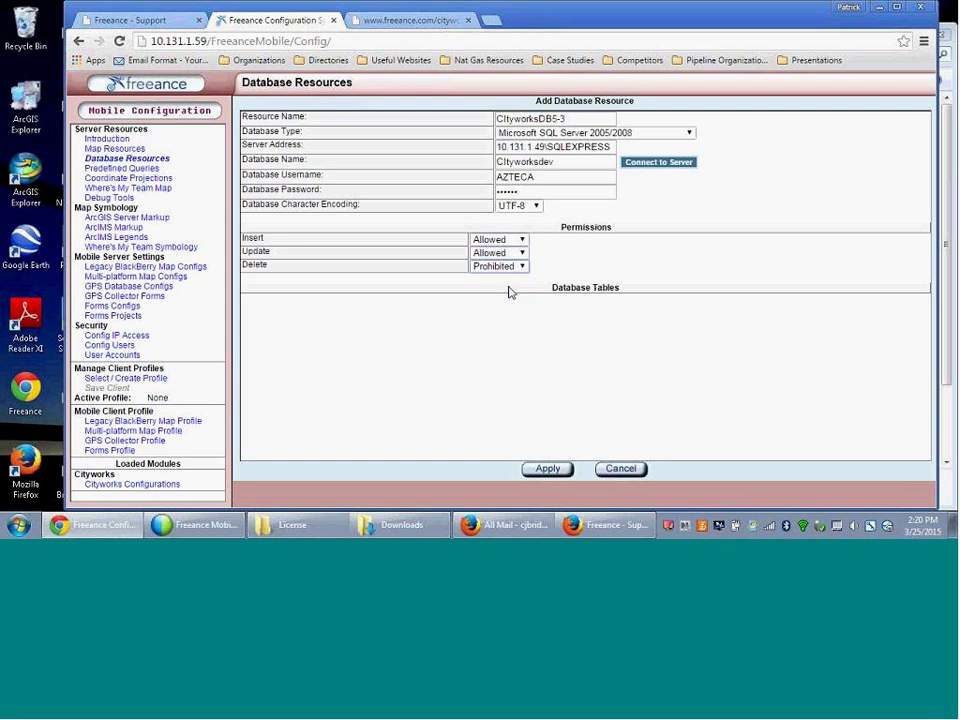
# - Connect to the server, then apply and save the new CityworksDB5-3 resource
pyautogui.click(640, 165)
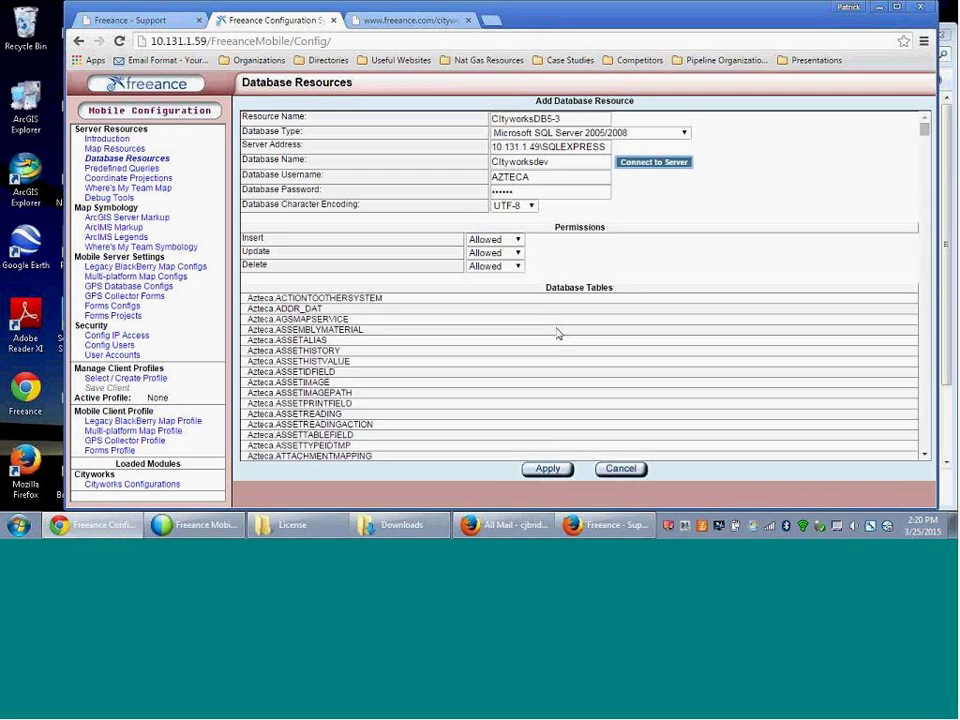
pyautogui.click(533, 206)
pyautogui.click(515, 224)
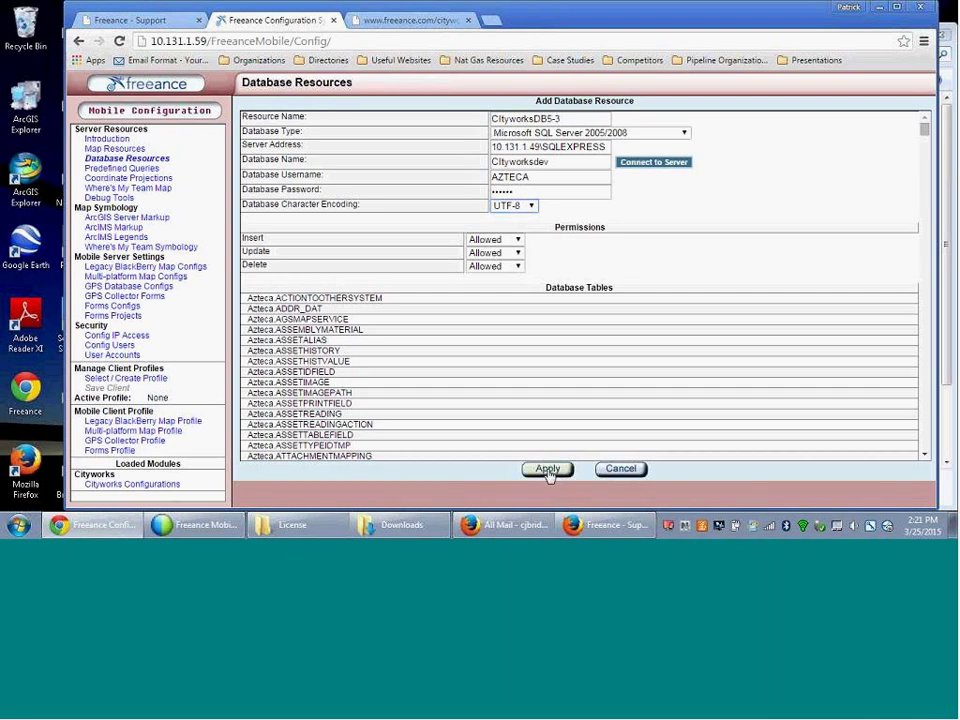
pyautogui.click(548, 471)
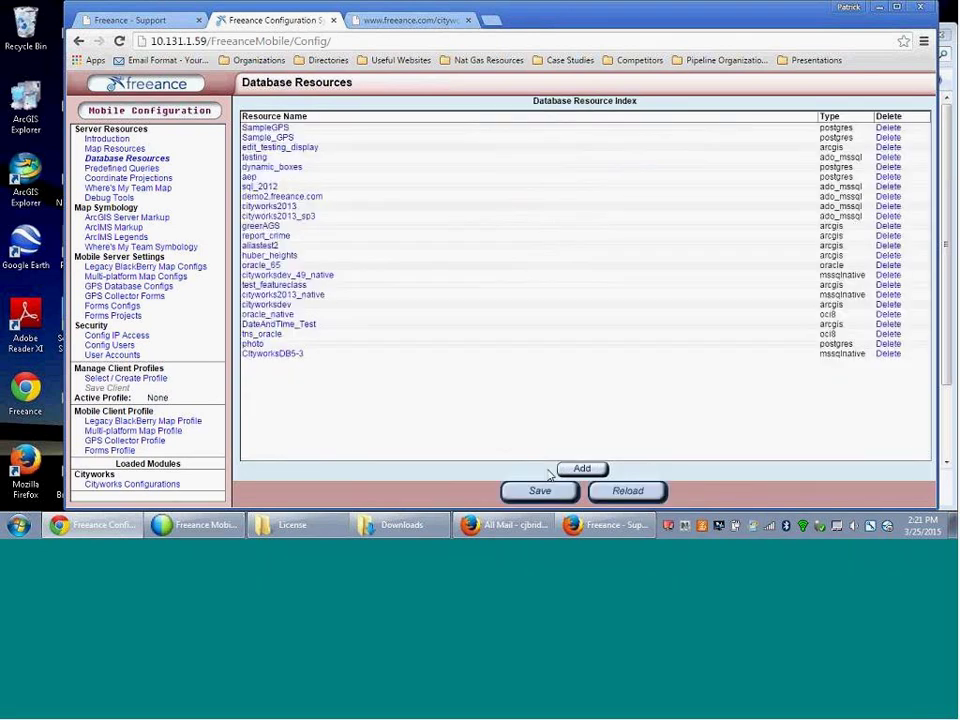
pyautogui.click(543, 491)
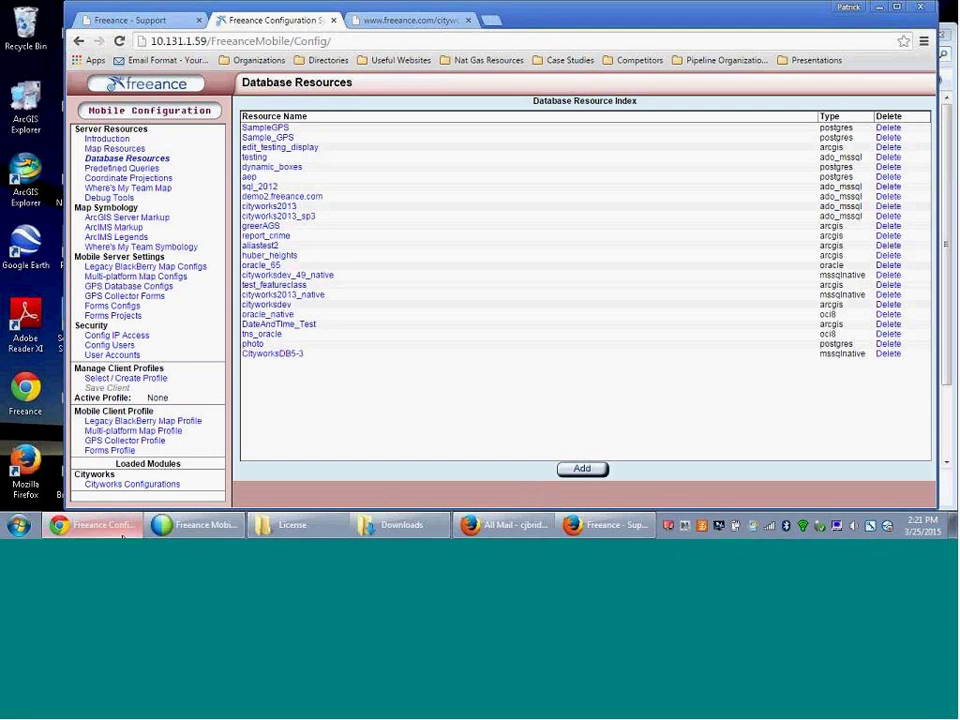
# - Add Cityworks configuration 53training as a copy of cityworks_prod
pyautogui.click(129, 485)
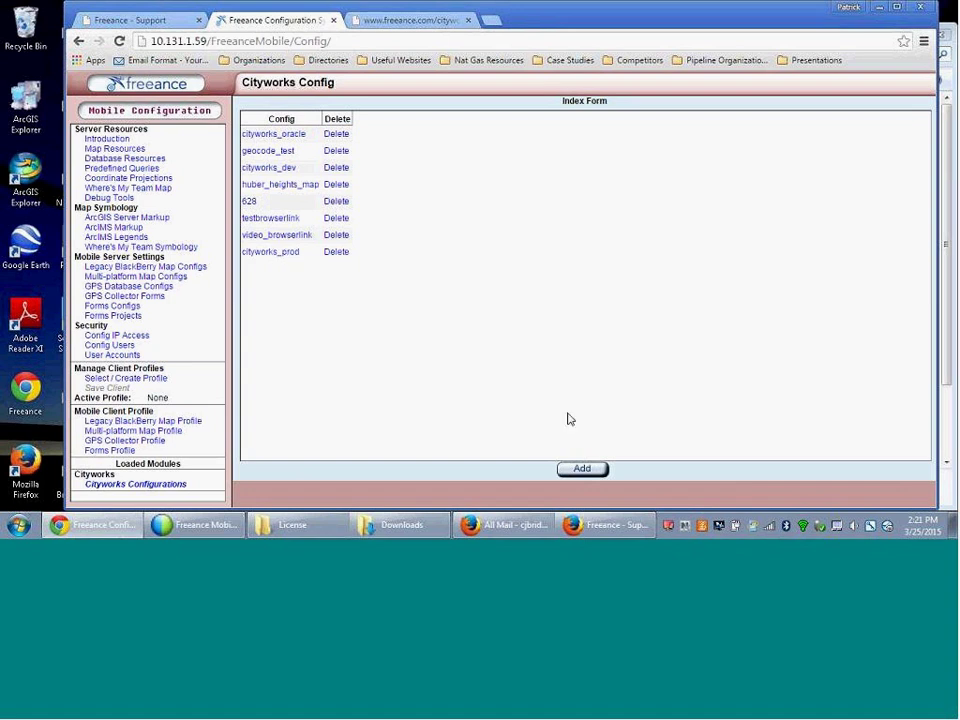
pyautogui.click(582, 469)
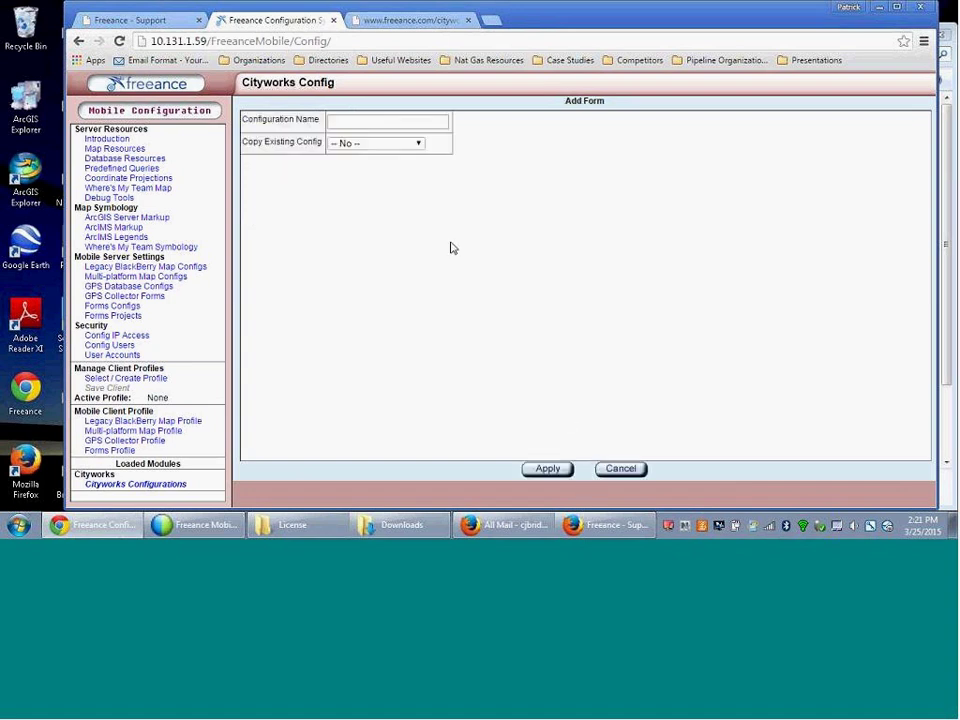
pyautogui.click(380, 120)
pyautogui.write('S')
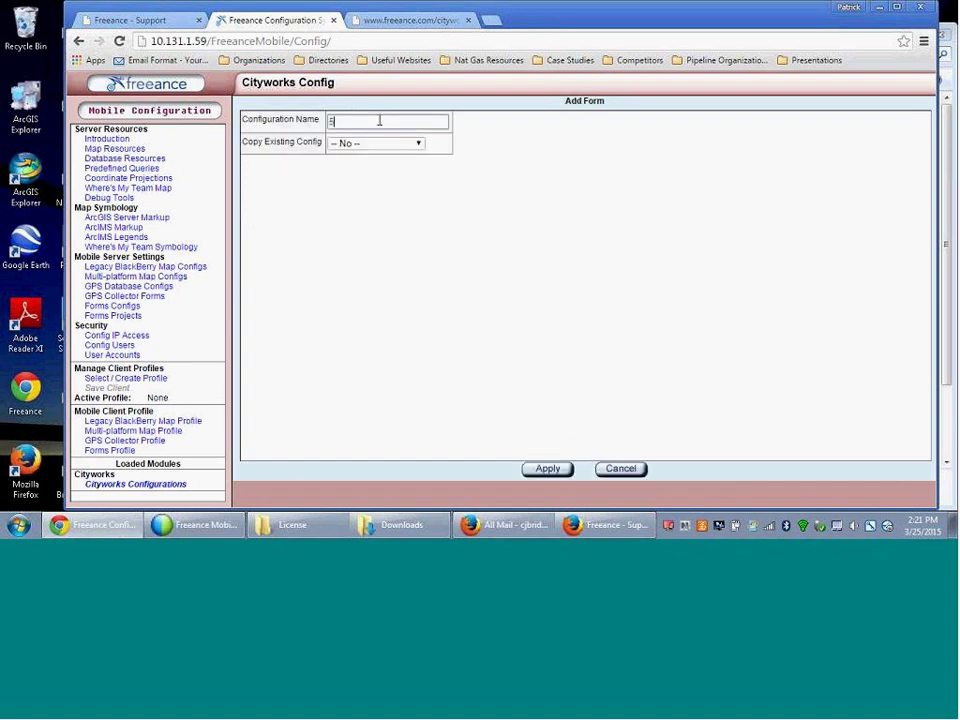
pyautogui.write('3training')
pyautogui.click(378, 143)
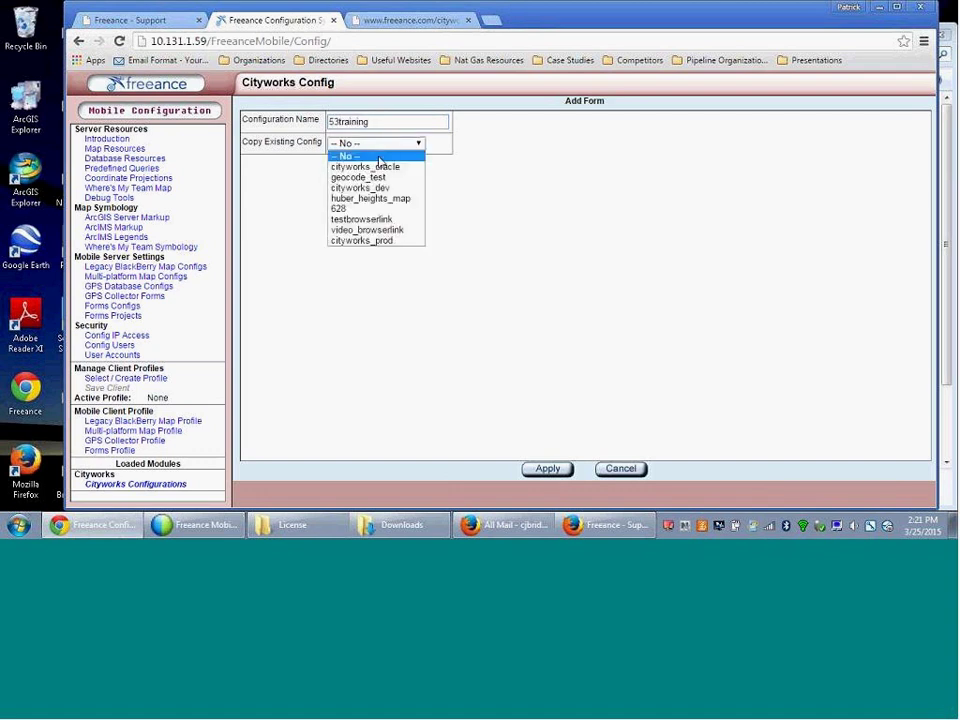
pyautogui.click(372, 241)
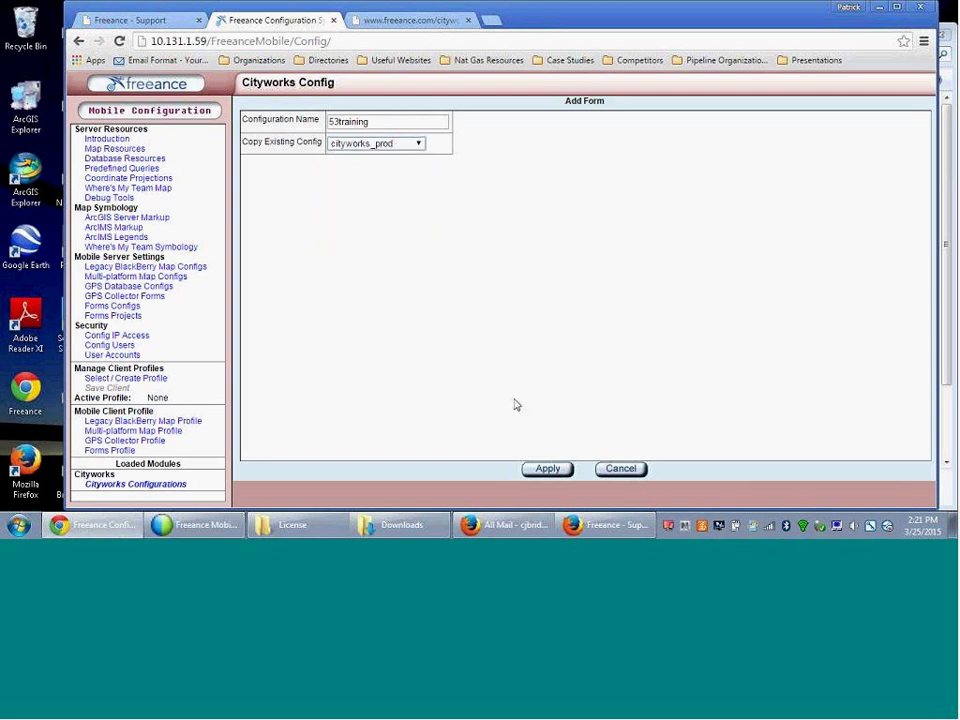
pyautogui.click(545, 479)
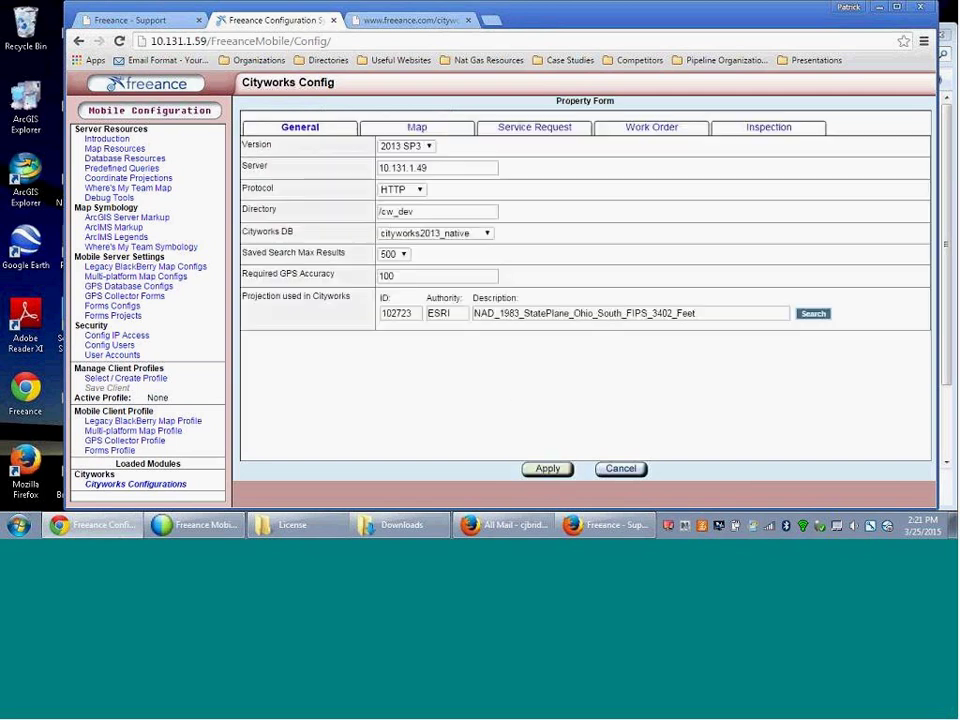
# - Switch the config's Cityworks DB to CityworksDB5-3 and apply the settings
pyautogui.click(486, 233)
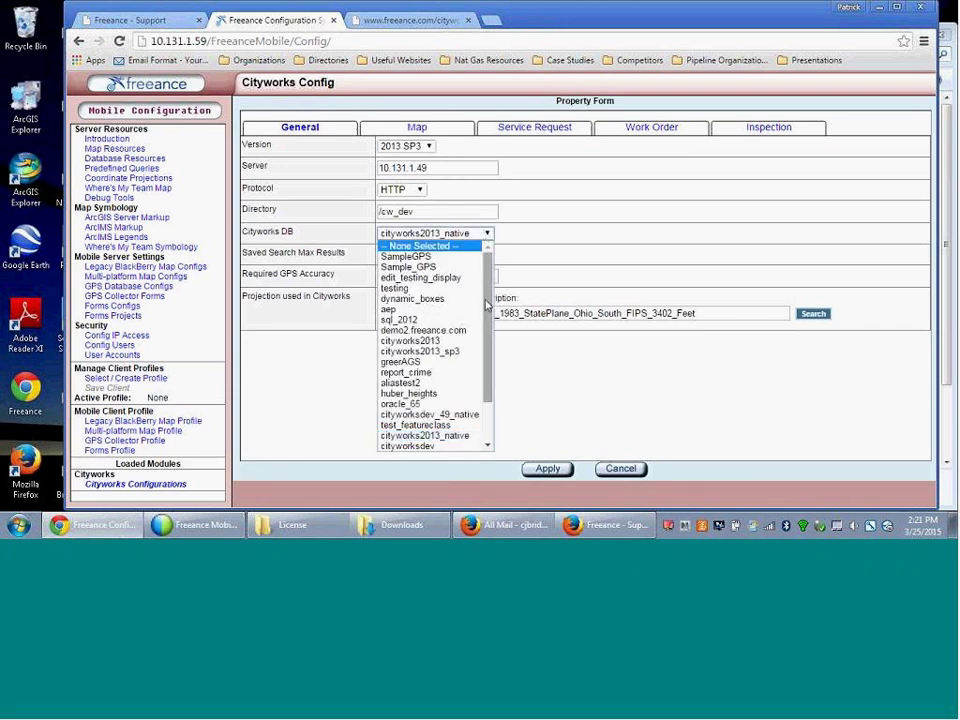
pyautogui.scroll(-2, 490, 407)
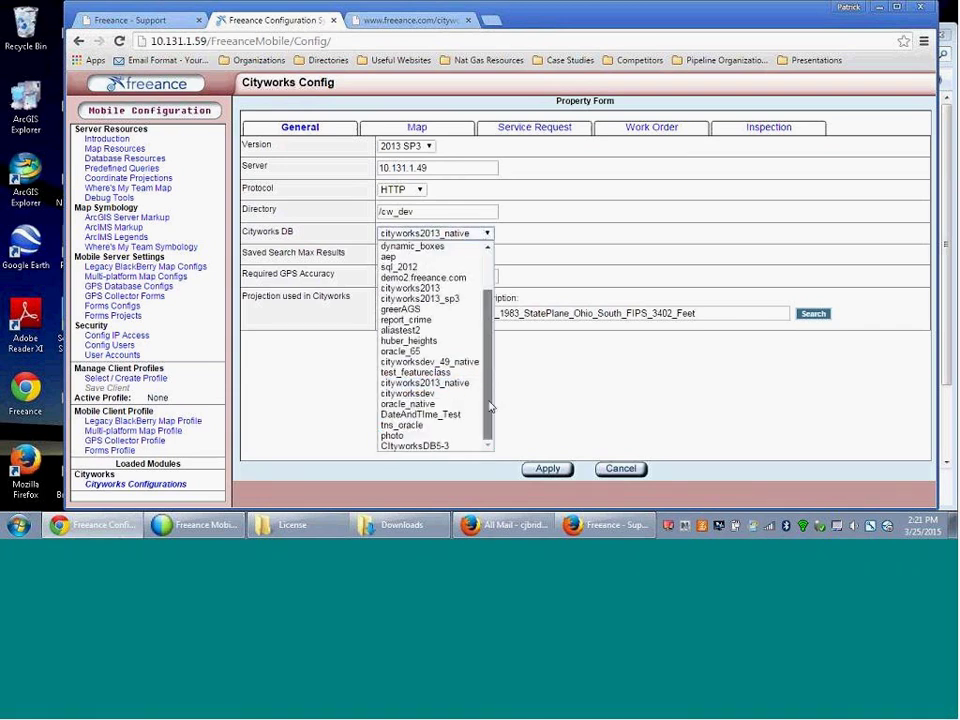
pyautogui.click(431, 446)
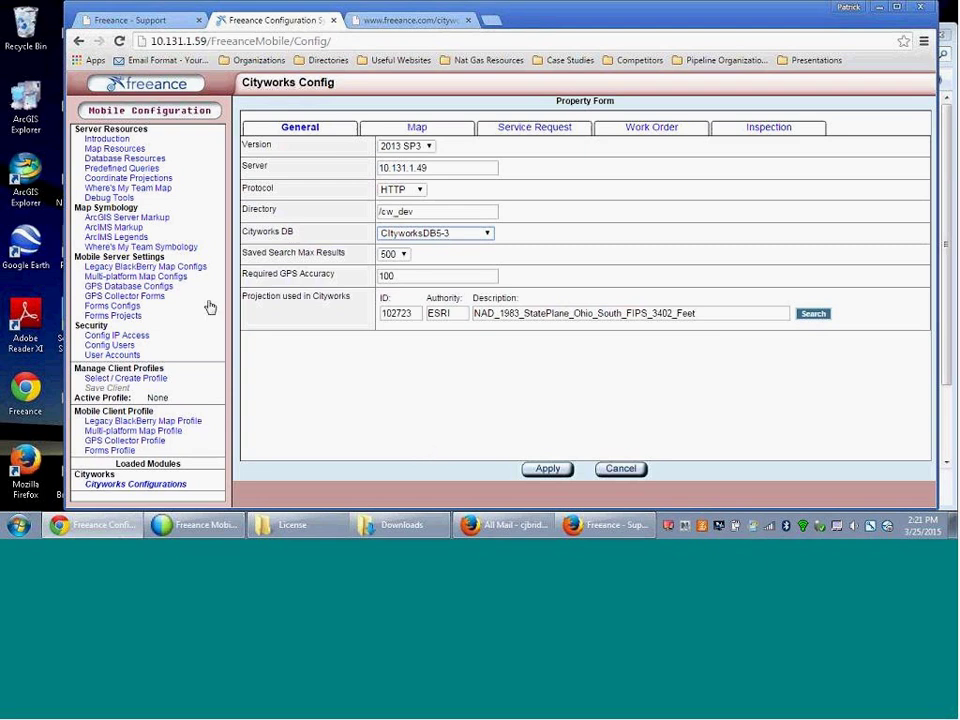
pyautogui.click(545, 471)
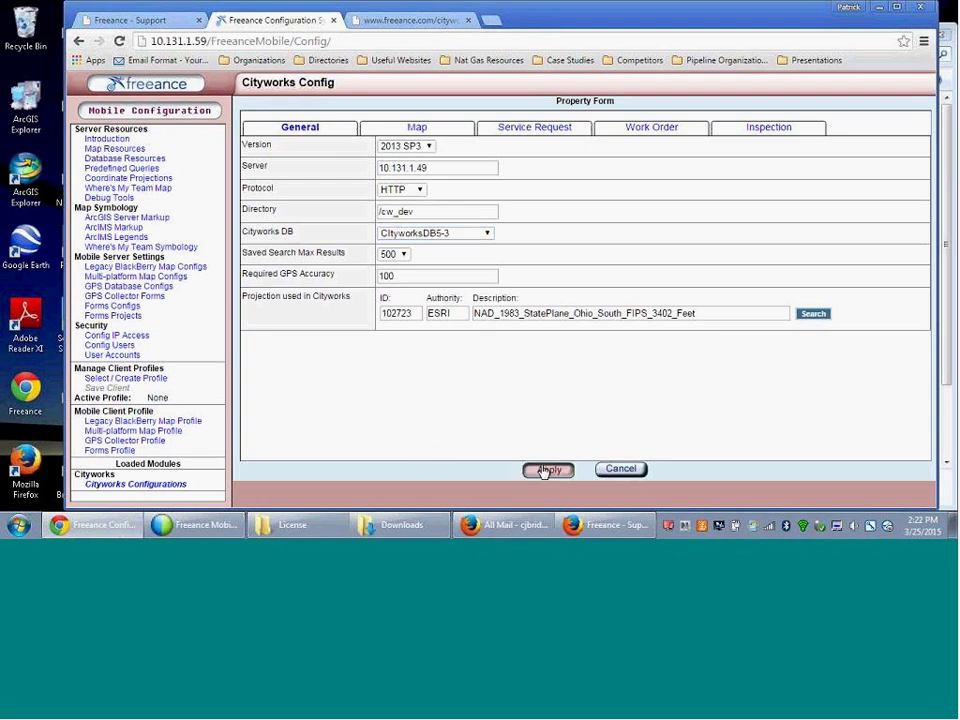
# - Check the Database Resources list, cancel adding a resource, and return to Cityworks Configurations
pyautogui.click(112, 159)
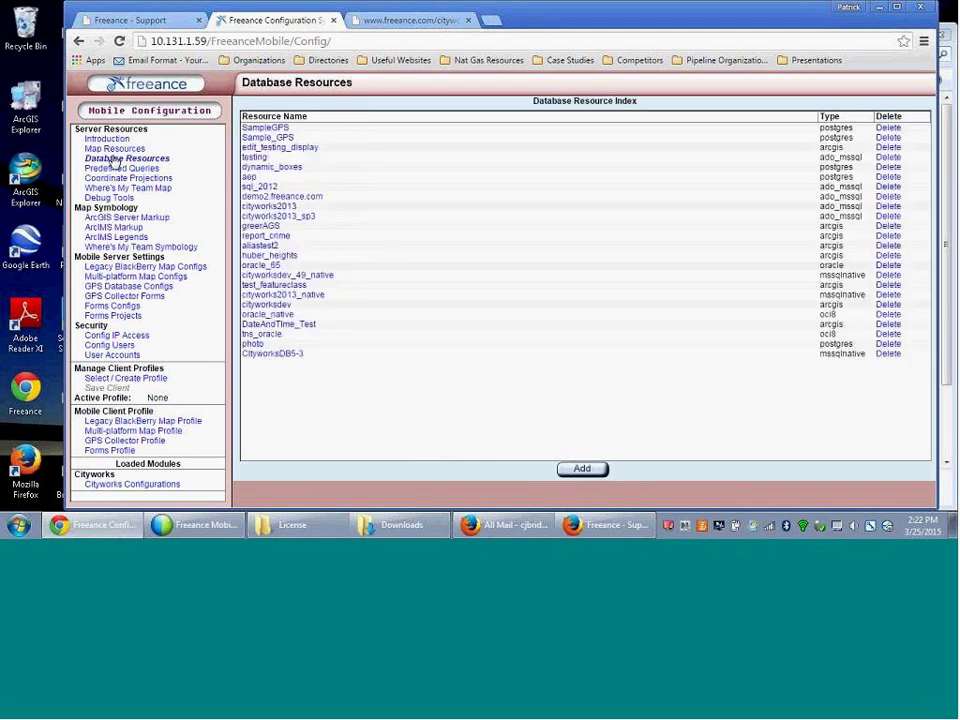
pyautogui.click(589, 472)
pyautogui.click(619, 470)
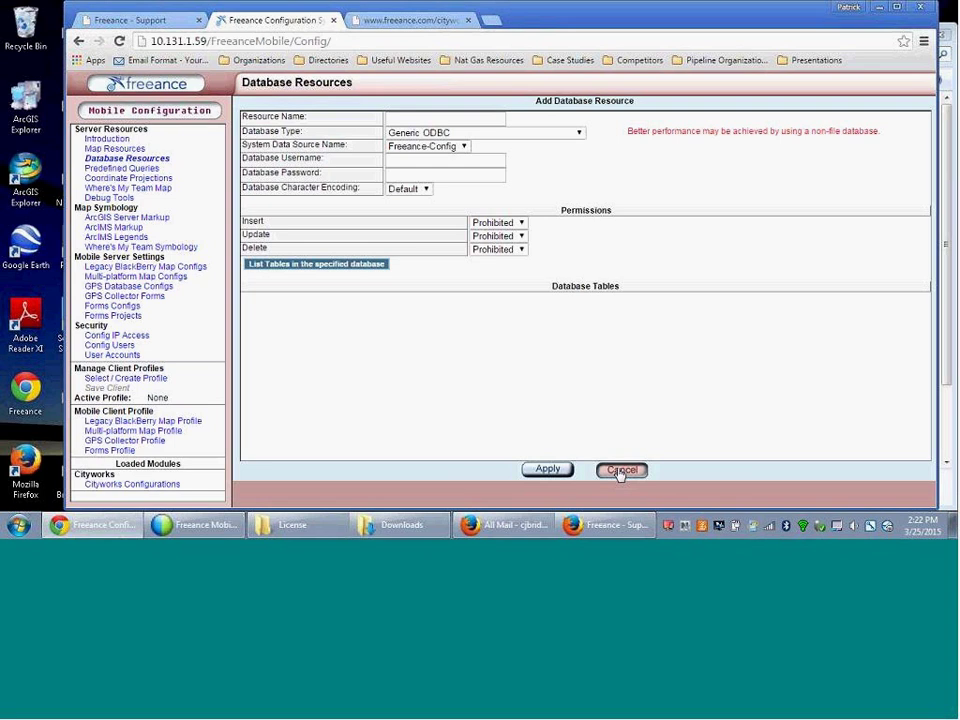
pyautogui.click(157, 486)
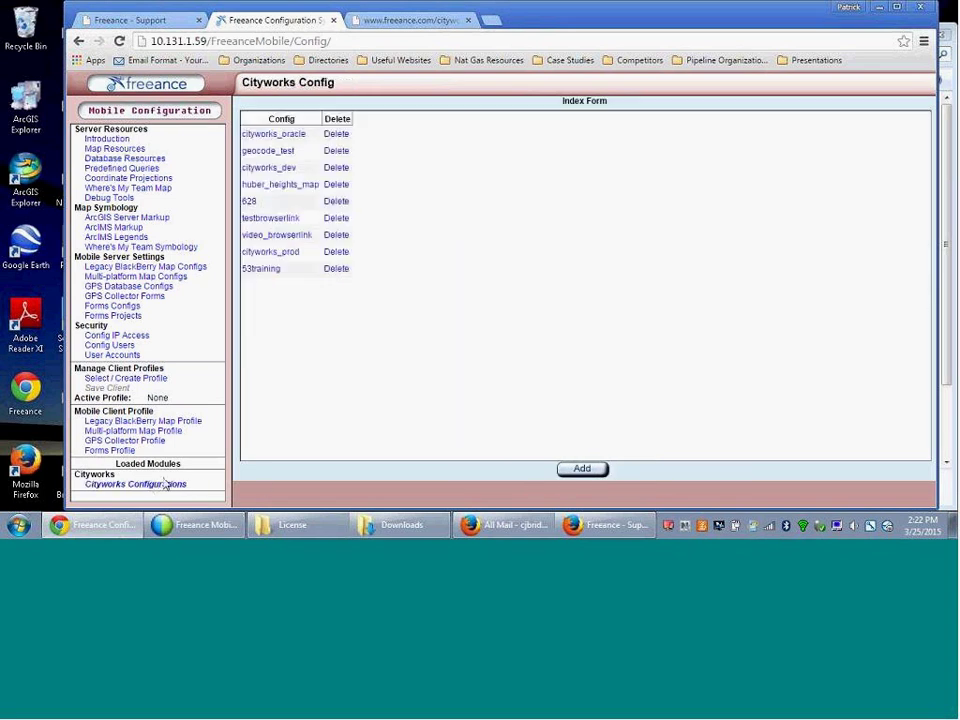
# - Reopen 53training, keep CityworksDB5-3 as its database, apply, and reopen its settings
pyautogui.click(272, 271)
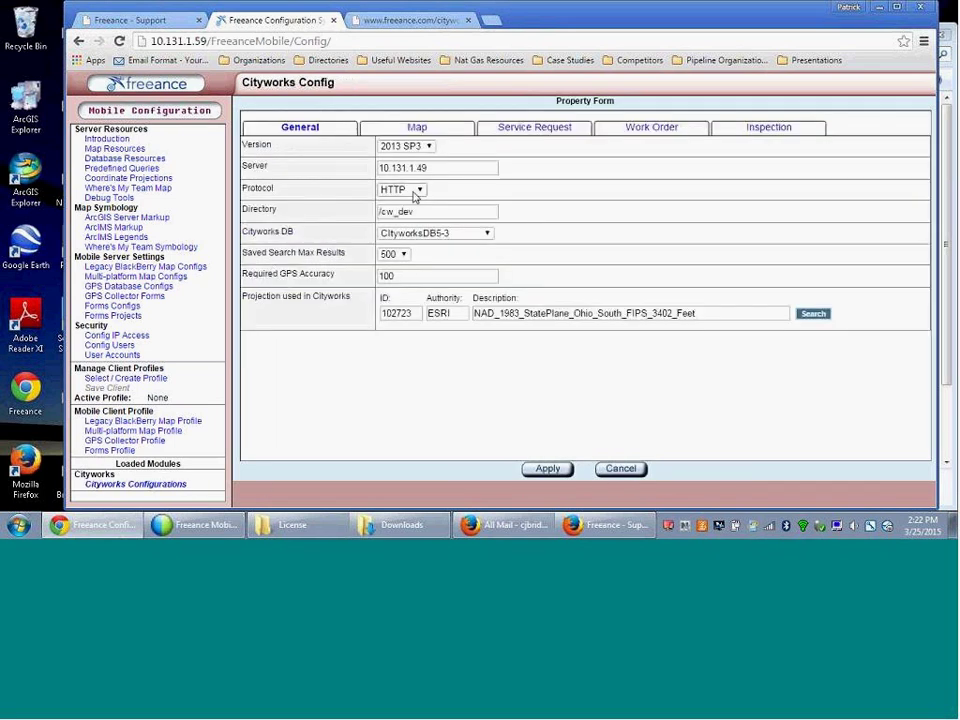
pyautogui.click(430, 236)
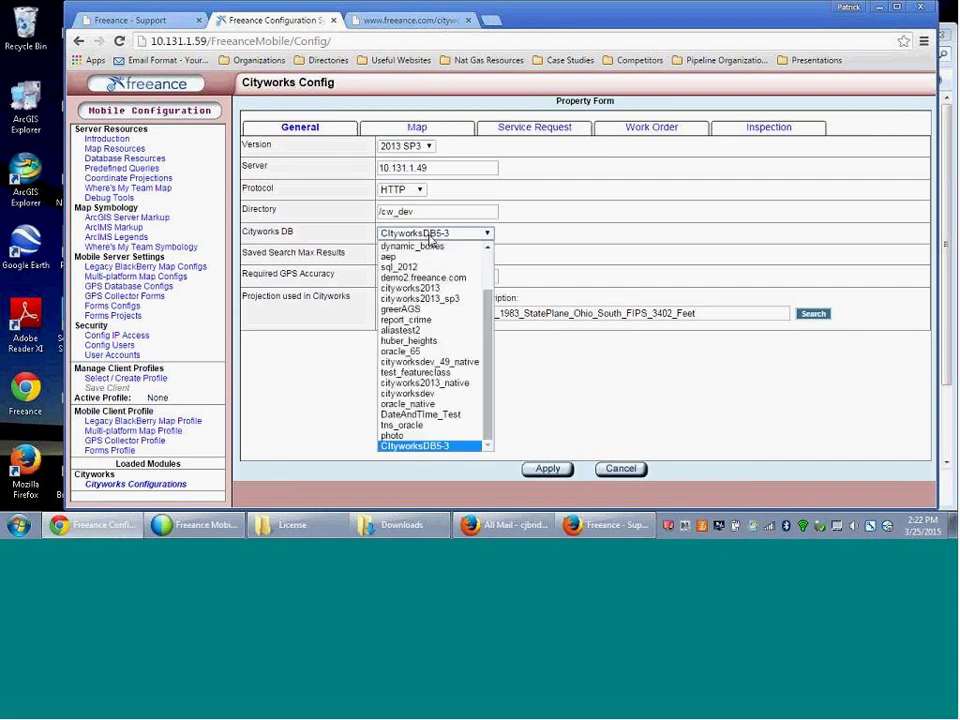
pyautogui.click(413, 447)
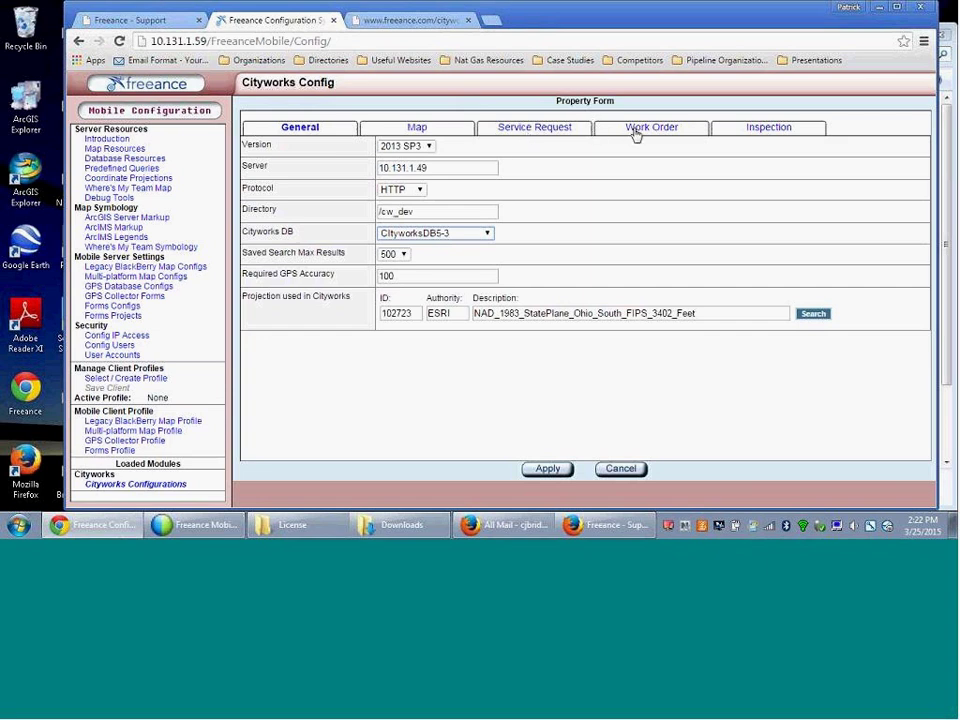
pyautogui.click(545, 470)
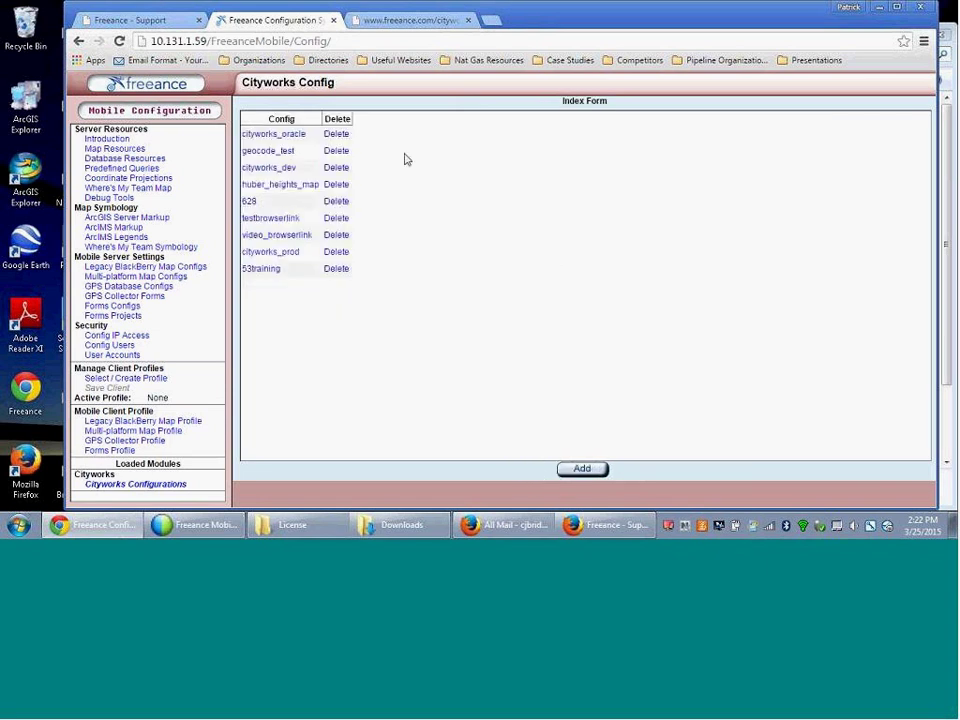
pyautogui.click(261, 270)
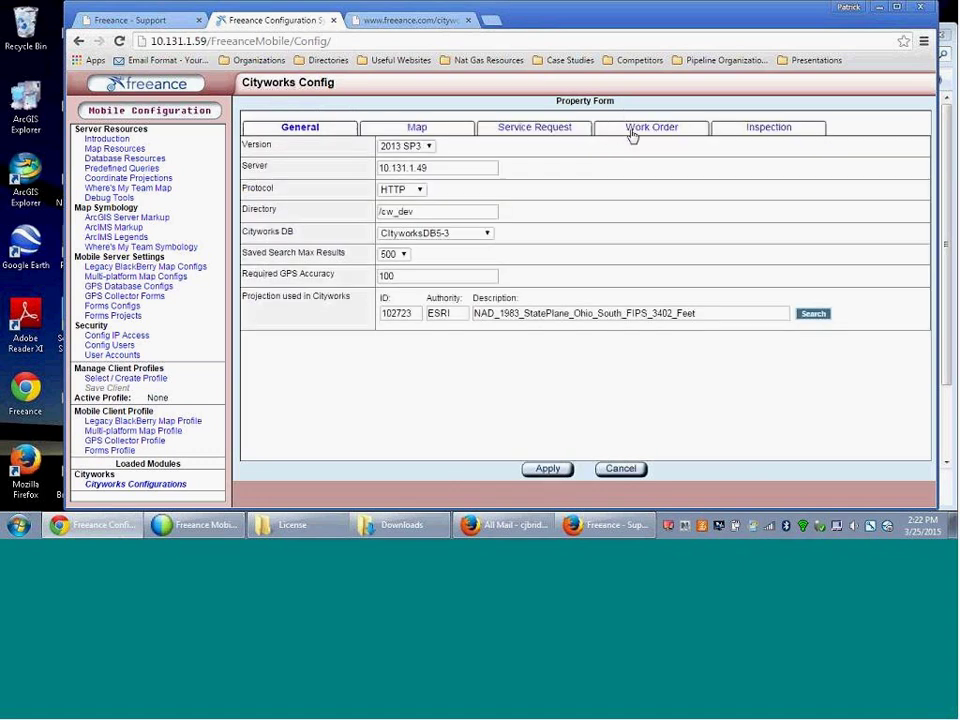
# - Review the Work Order settings, then open wHydrant under the Map tab's feature selections
pyautogui.click(633, 133)
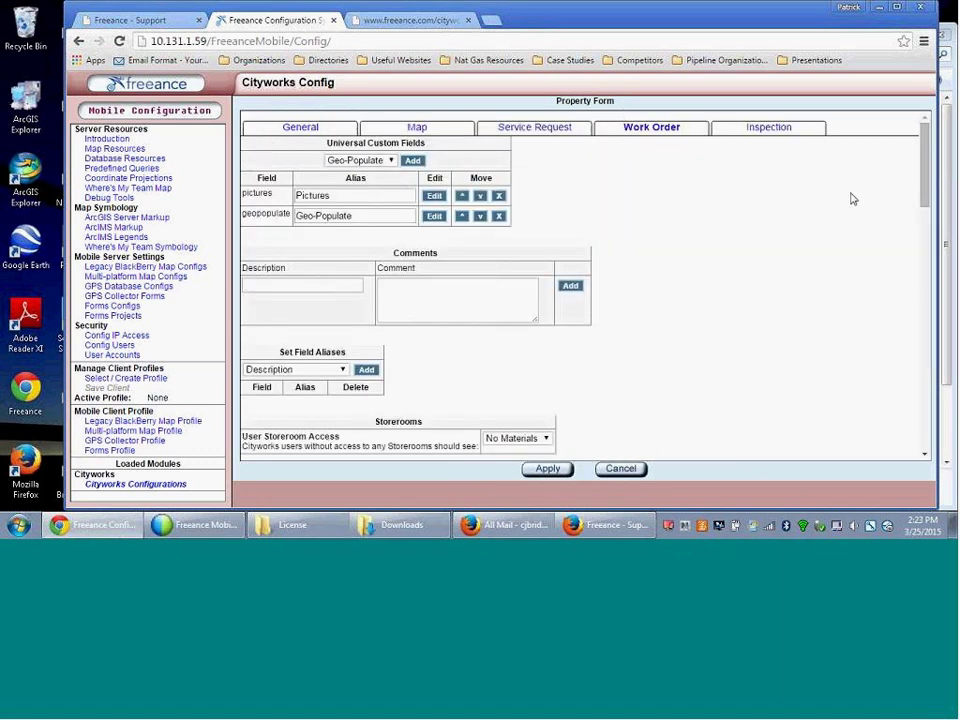
pyautogui.moveTo(924, 181); pyautogui.dragTo(924, 155)
pyautogui.click(418, 128)
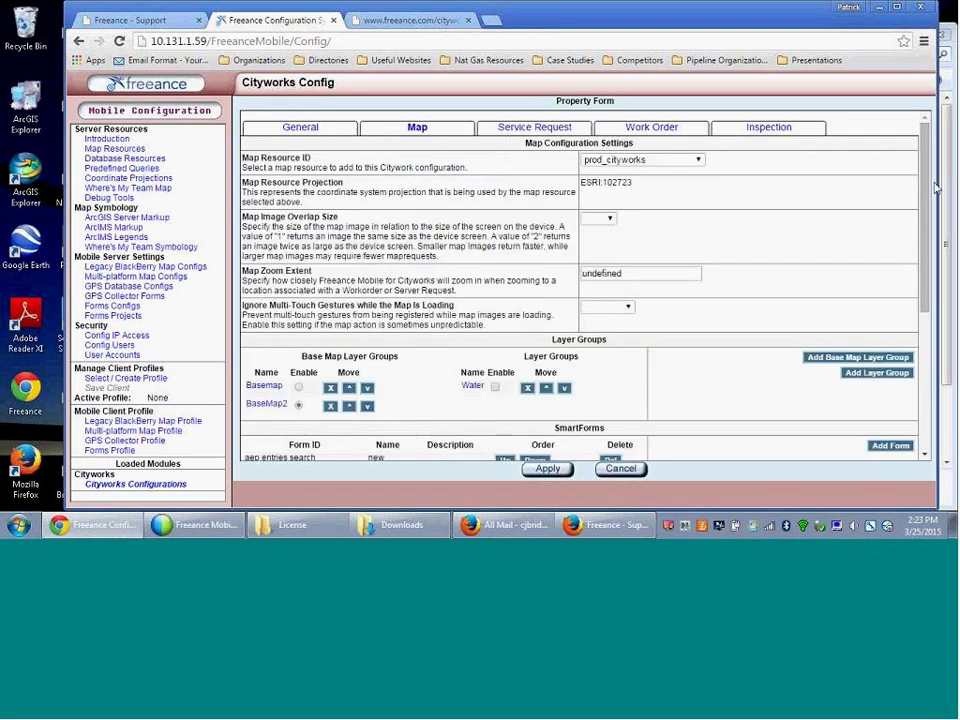
pyautogui.moveTo(922, 195); pyautogui.dragTo(920, 307)
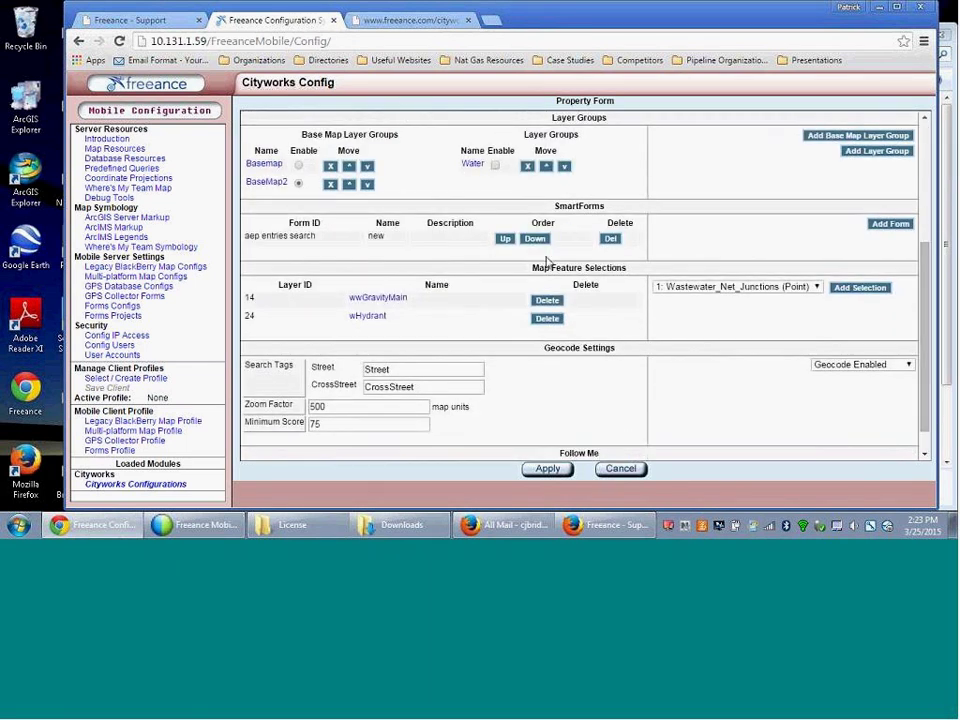
pyautogui.click(367, 317)
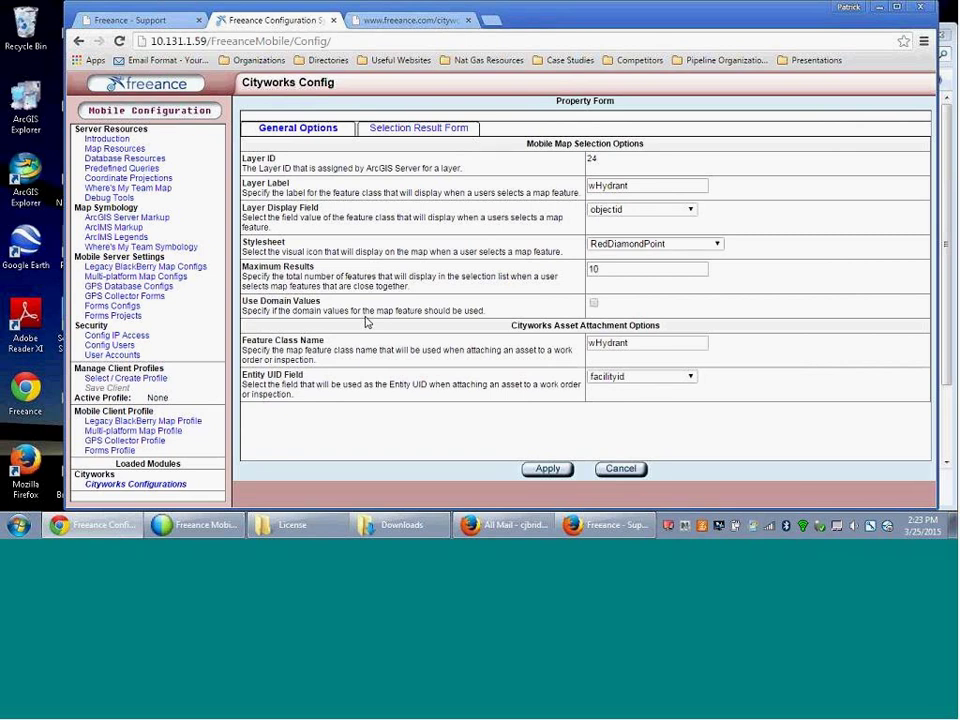
# - Add a Browser Link field to the wHydrant Selection Result Form
pyautogui.click(398, 133)
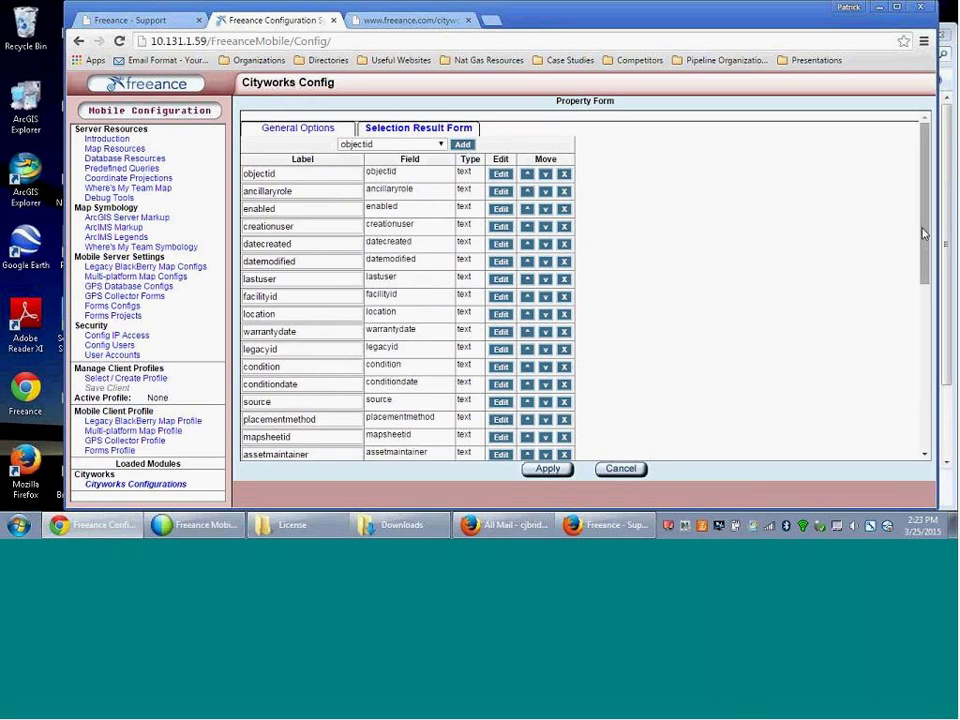
pyautogui.click(441, 145)
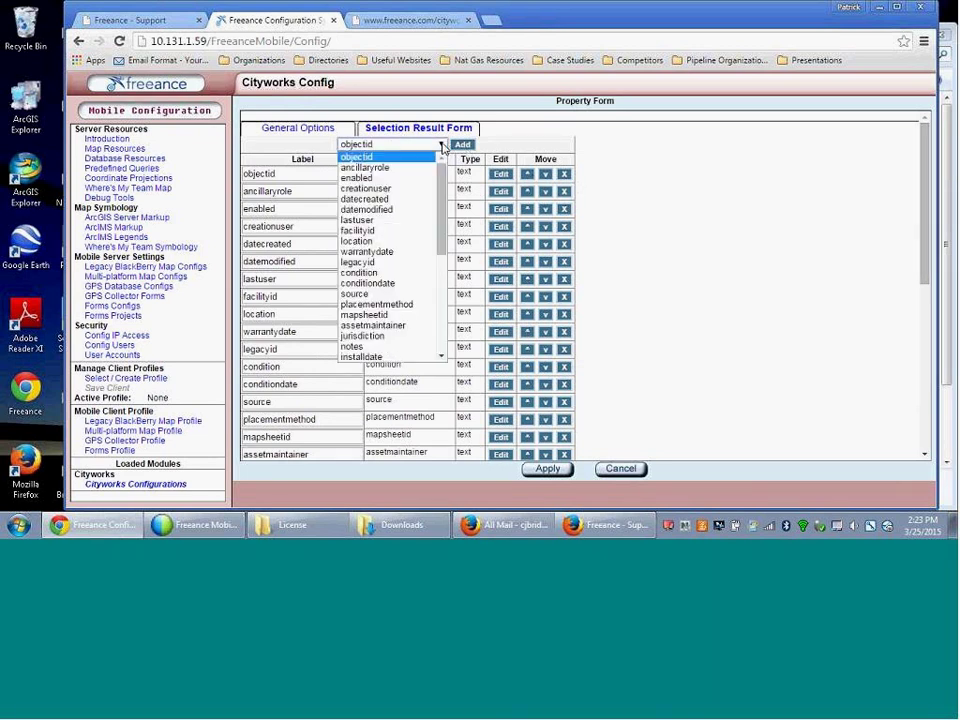
pyautogui.scroll(-3, 440, 290)
pyautogui.scroll(-4, 443, 290)
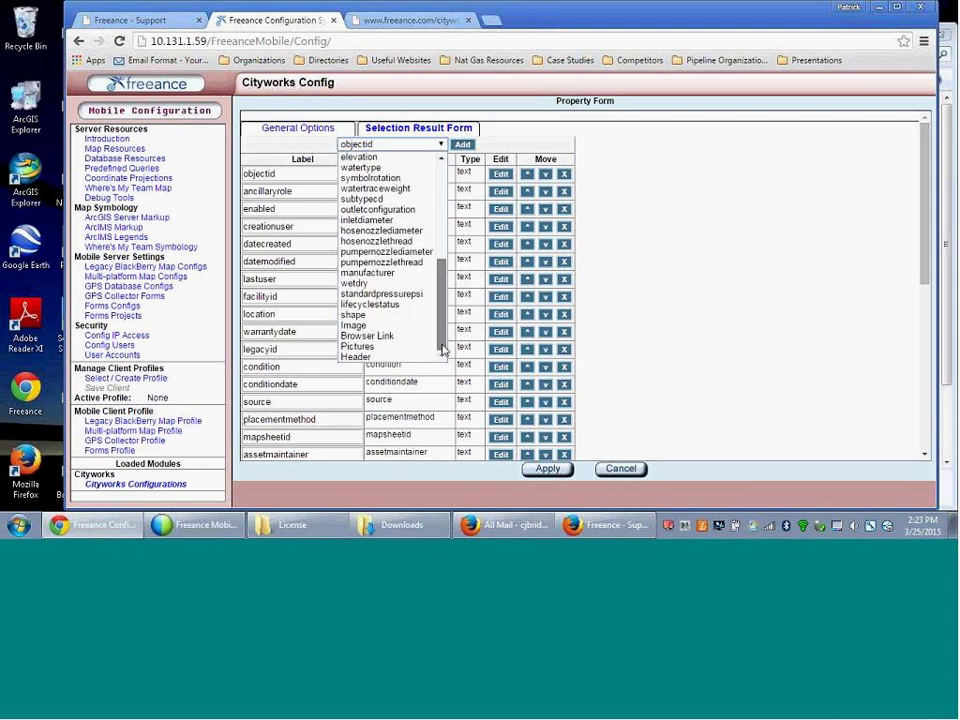
pyautogui.click(377, 340)
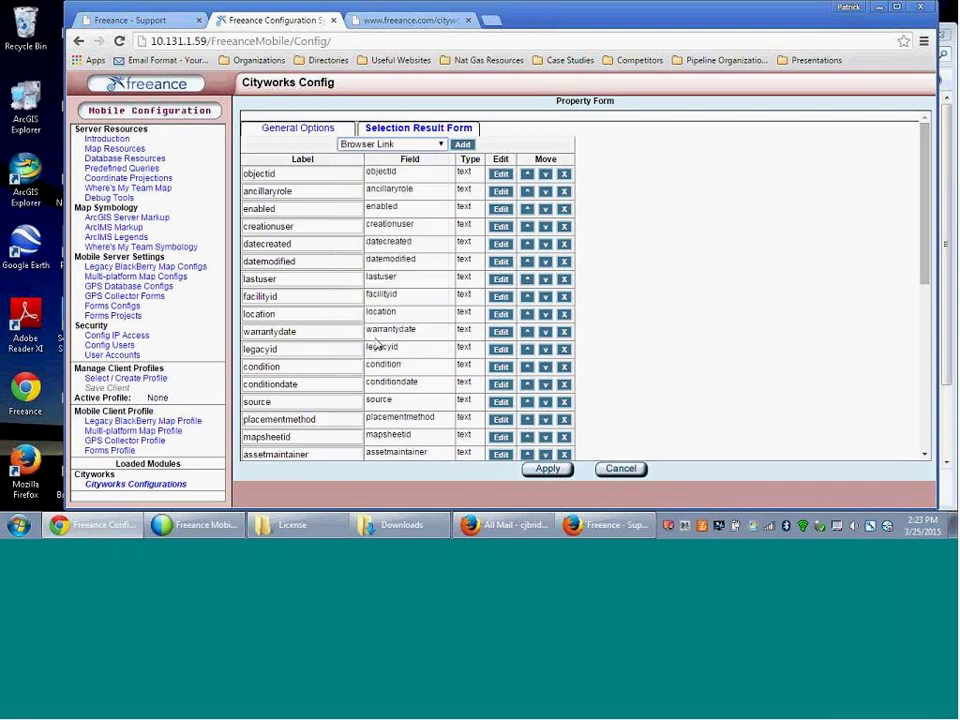
pyautogui.click(468, 145)
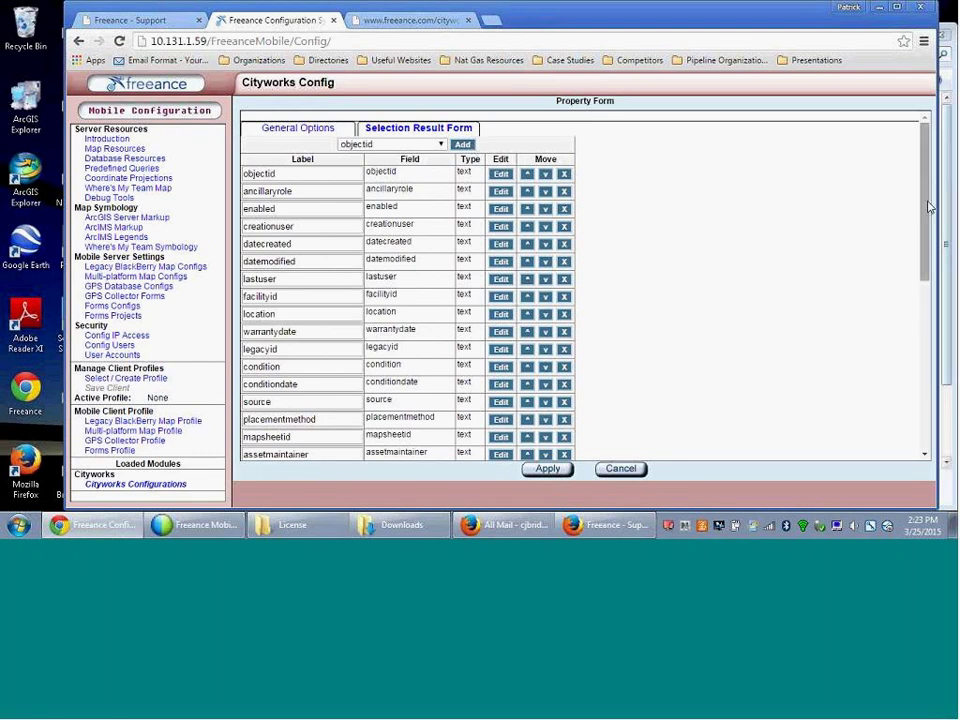
# - Inspect the existing Browser Link's video URL, img_0099.mov, in its editor
pyautogui.moveTo(927, 207); pyautogui.dragTo(920, 429)
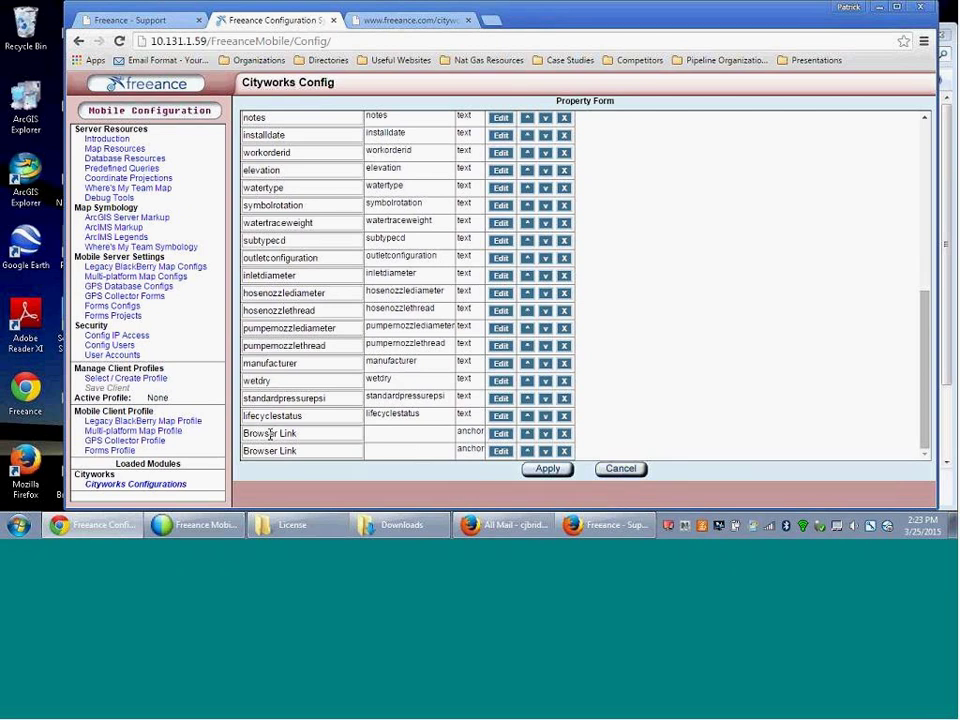
pyautogui.click(500, 434)
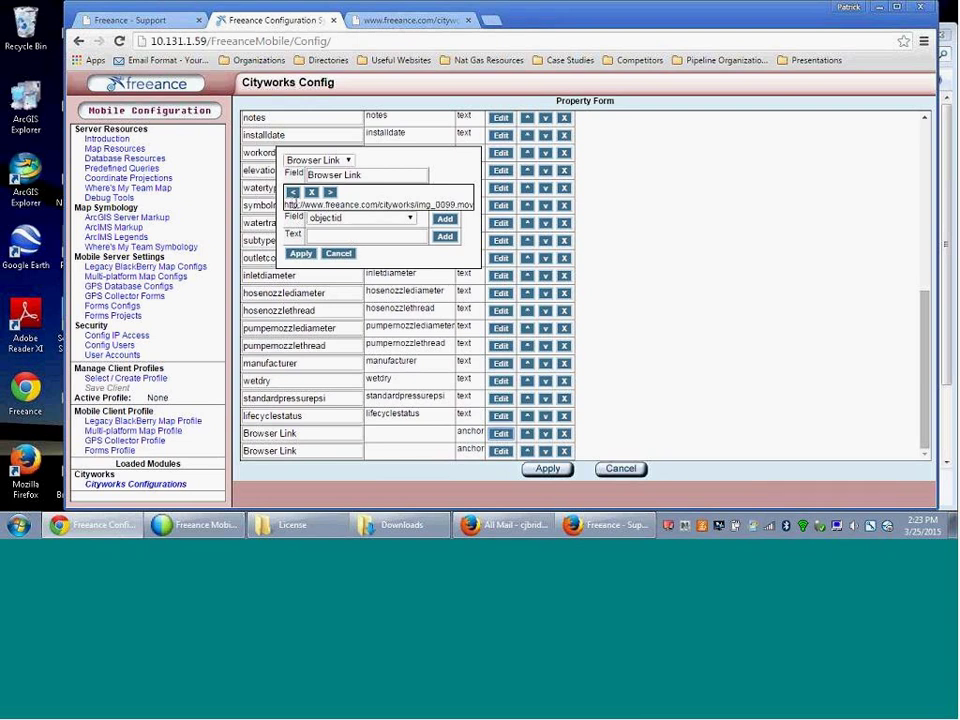
pyautogui.moveTo(304, 205); pyautogui.dragTo(475, 204)
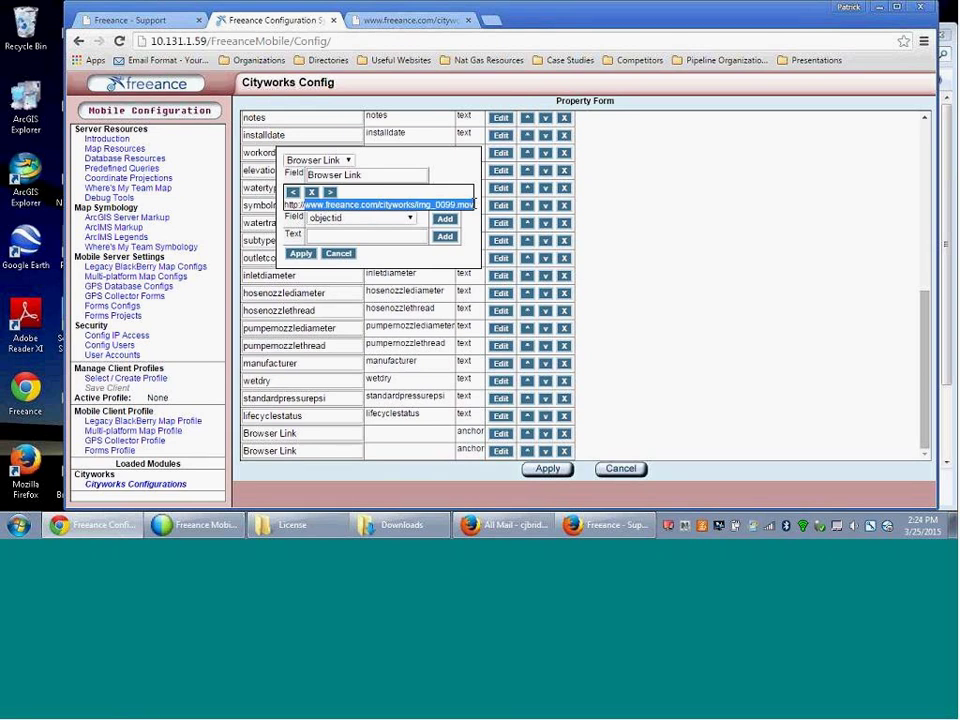
# - Remove the duplicate Browser Link row and rename the remaining one 'Insp Vid Sanitary'
pyautogui.click(338, 254)
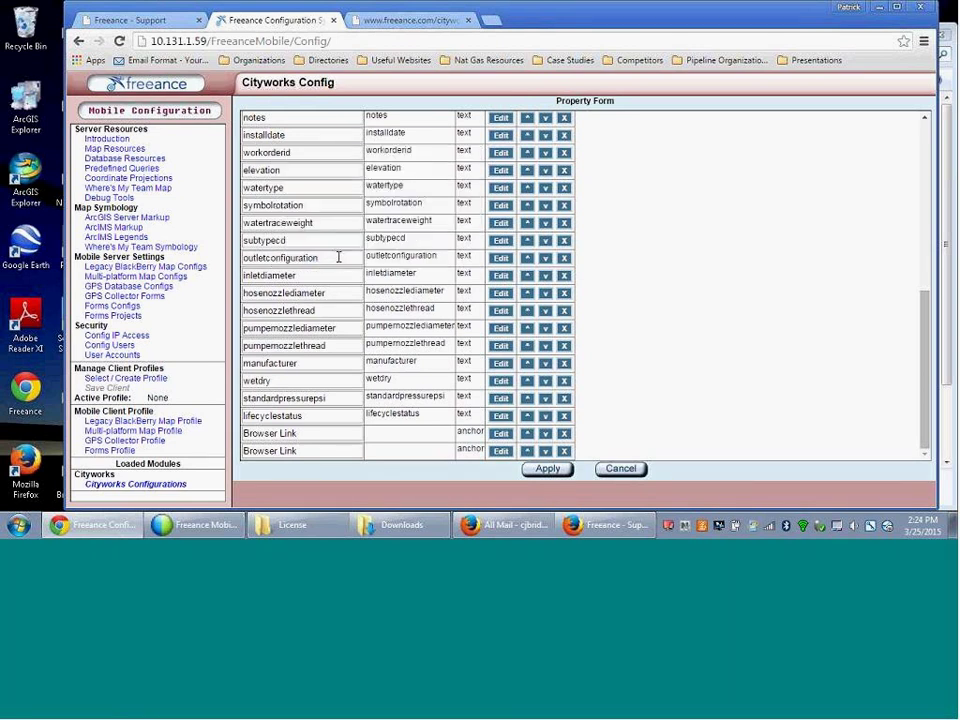
pyautogui.click(563, 434)
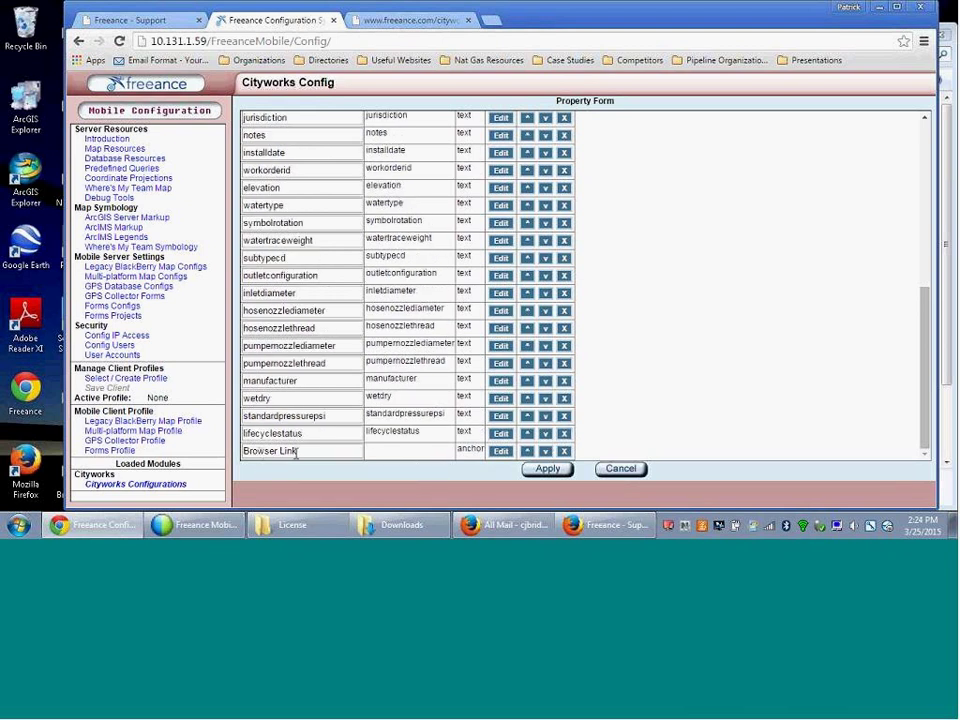
pyautogui.moveTo(296, 452); pyautogui.dragTo(238, 455)
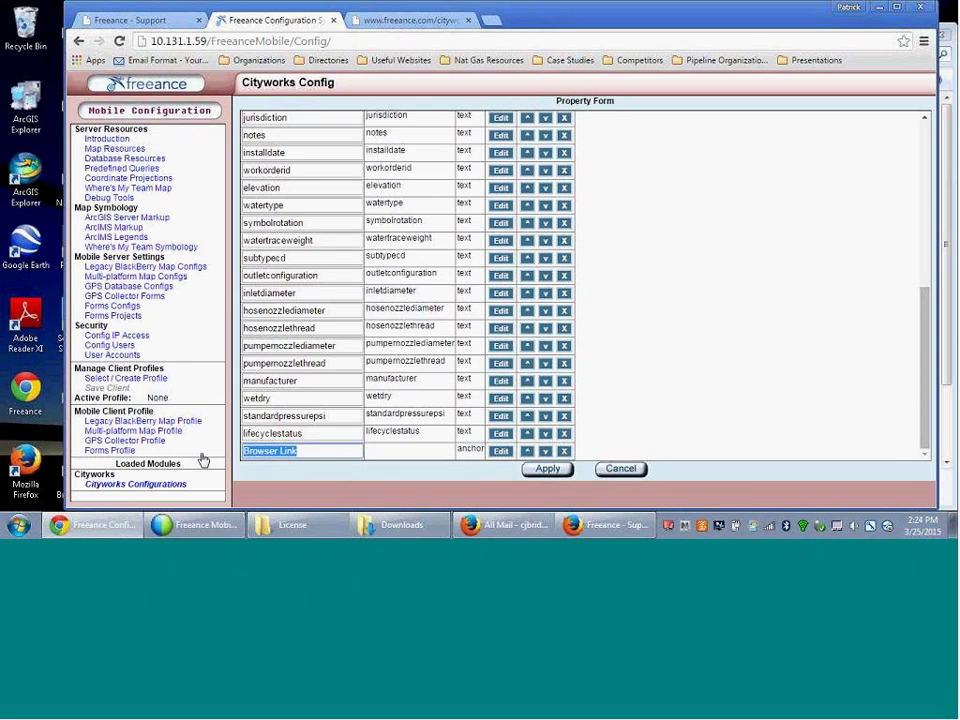
pyautogui.write('Insp')
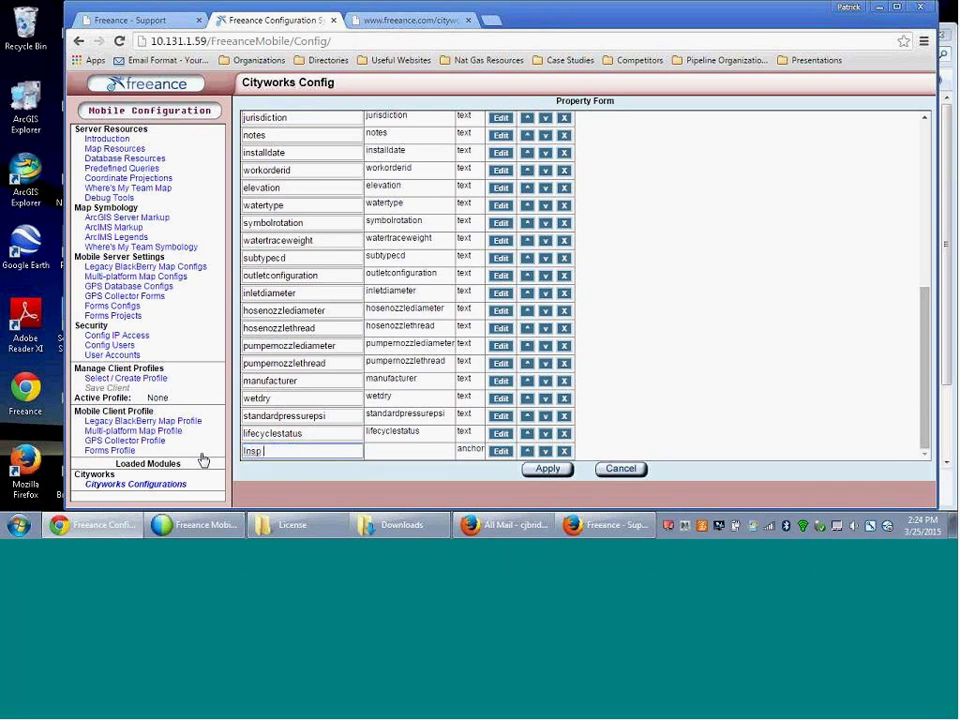
pyautogui.write(' Vid Sani')
pyautogui.write('tary')
# - Build the link from fixed text 10.121.33.123 followed by the mapsheetid field
pyautogui.click(500, 451)
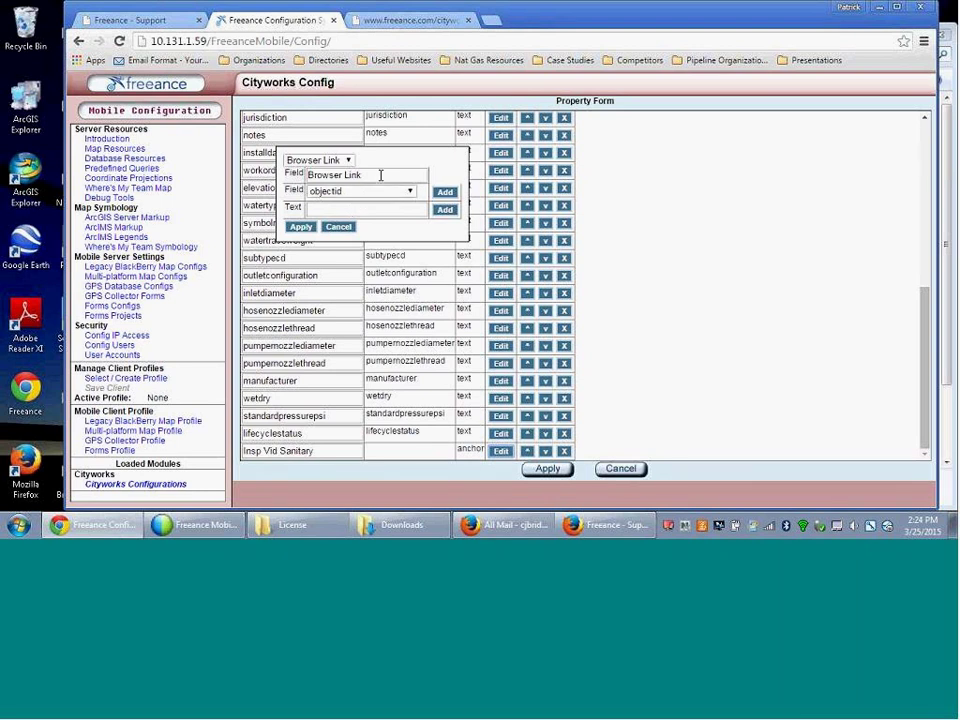
pyautogui.click(359, 208)
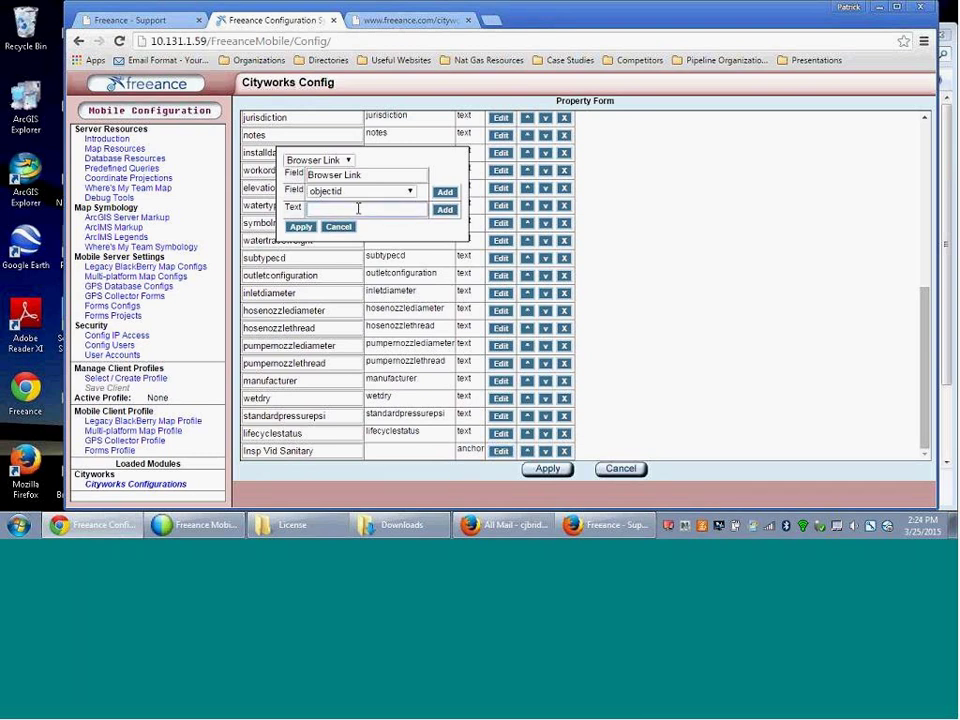
pyautogui.write('10.121.33.123')
pyautogui.click(444, 210)
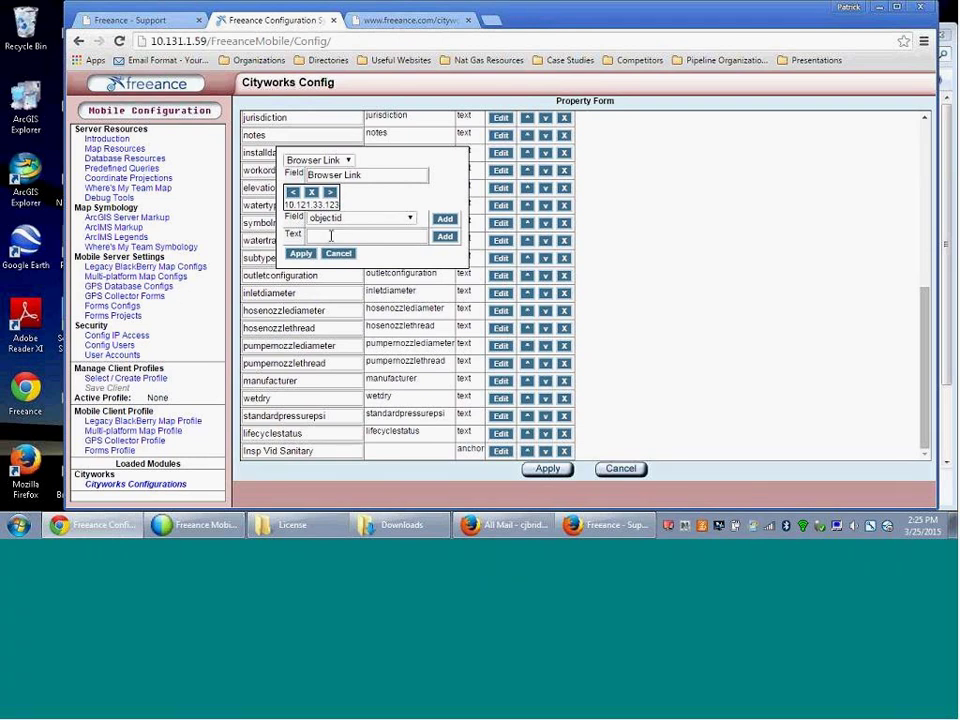
pyautogui.click(409, 218)
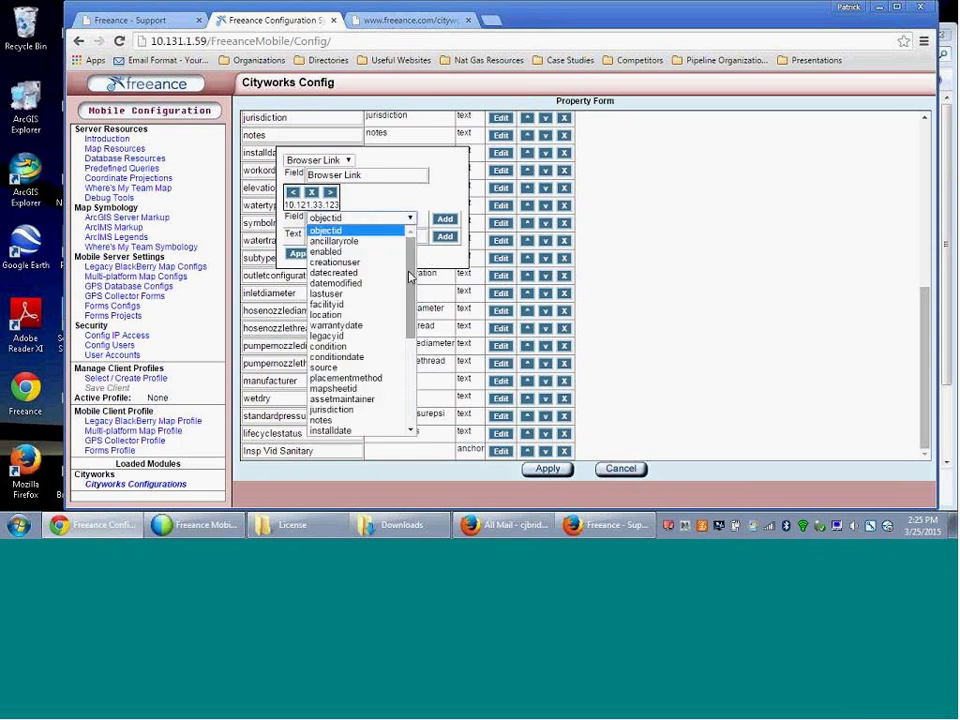
pyautogui.scroll(-1, 411, 293)
pyautogui.moveTo(411, 293); pyautogui.dragTo(409, 416)
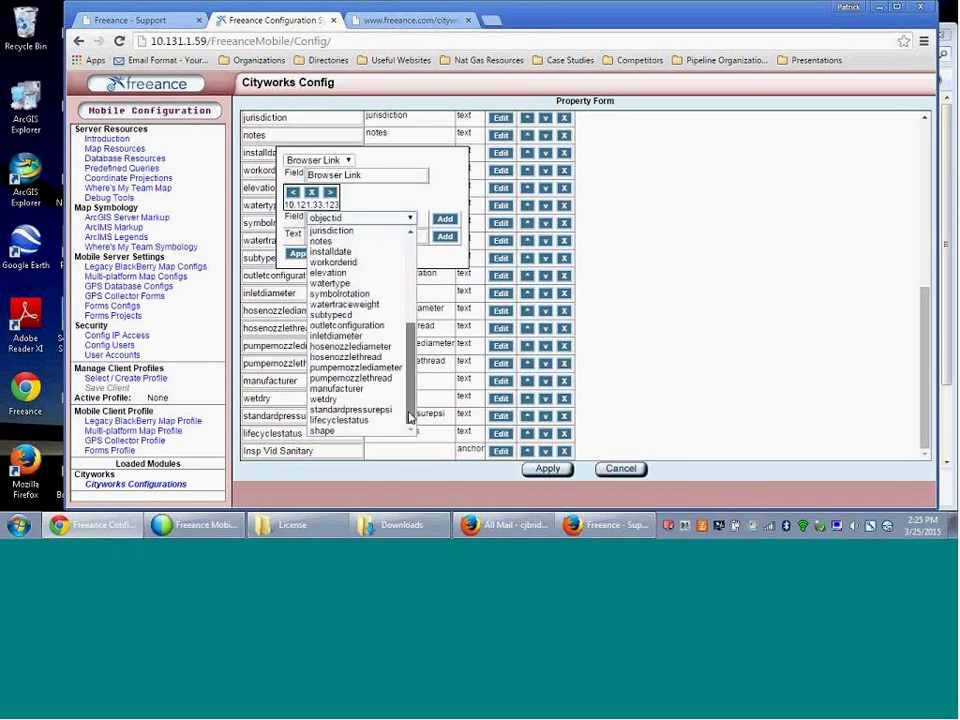
pyautogui.moveTo(411, 404); pyautogui.dragTo(411, 345)
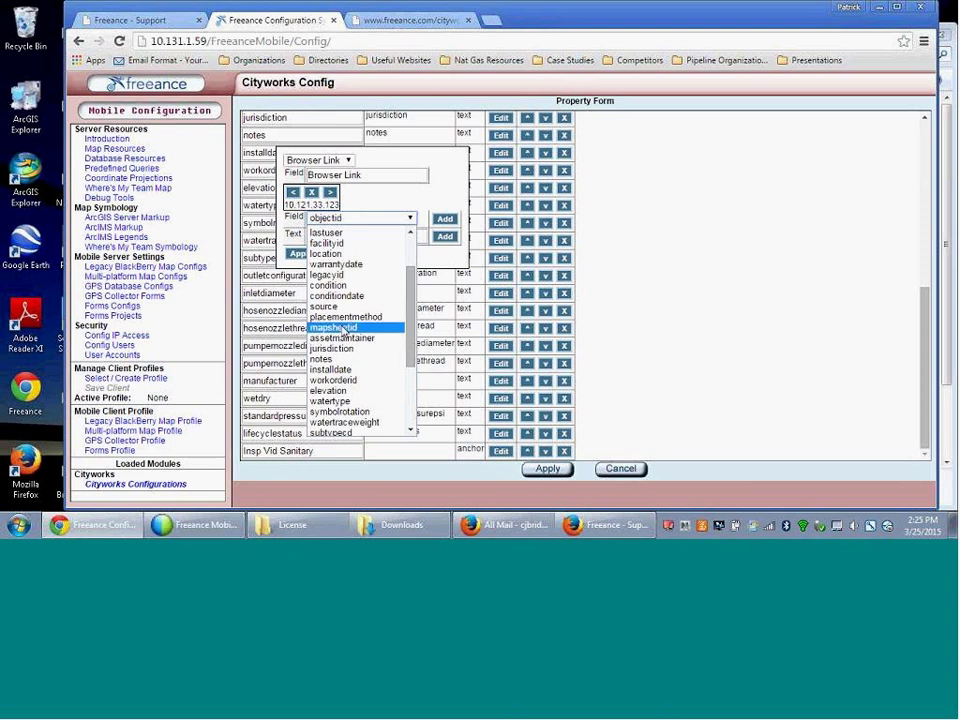
pyautogui.click(342, 328)
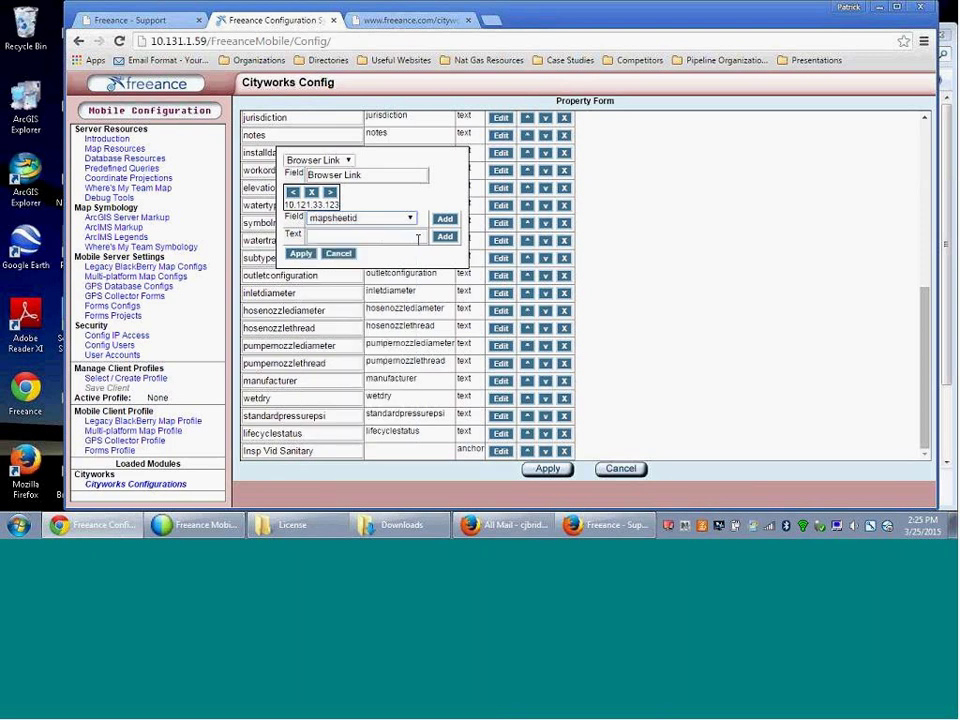
pyautogui.click(445, 220)
# - Append the text 'avi' as a further link segment
pyautogui.click(352, 237)
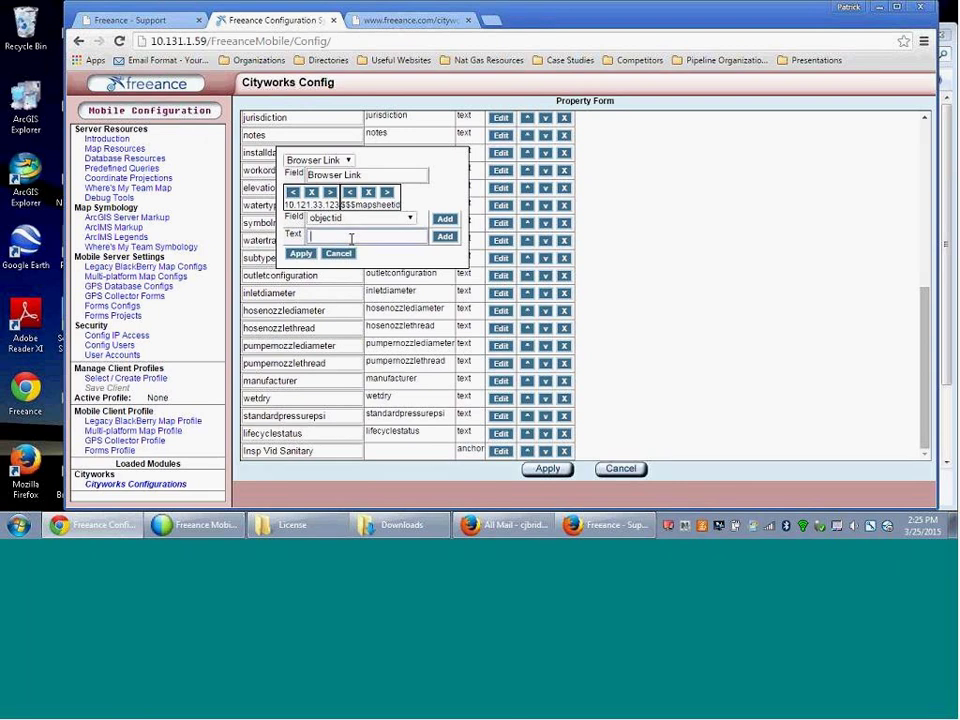
pyautogui.write('mov')
pyautogui.press('BackSpace')
pyautogui.press('BackSpace')
pyautogui.press('BackSpace')
pyautogui.write('avi')
pyautogui.press('Tab')
pyautogui.press('Return')
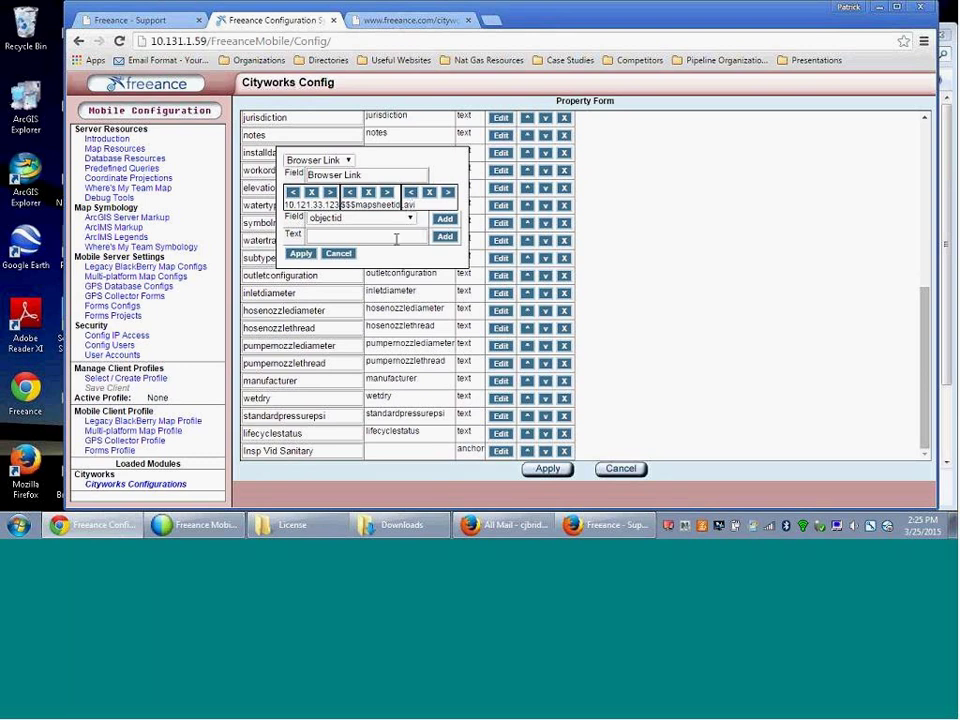
pyautogui.click(428, 192)
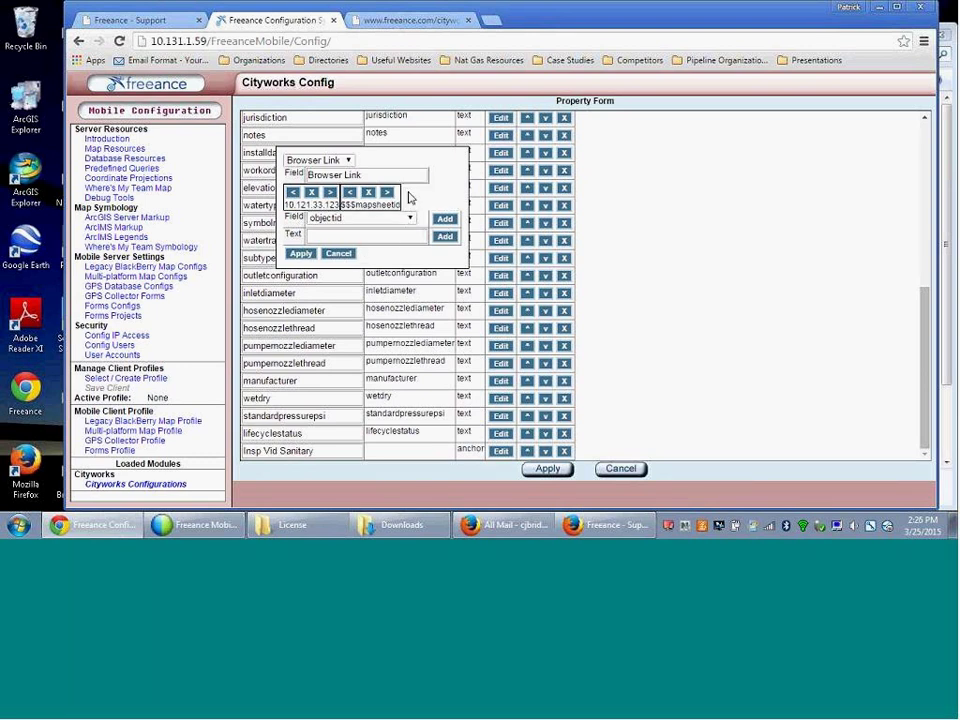
pyautogui.click(368, 192)
pyautogui.click(311, 192)
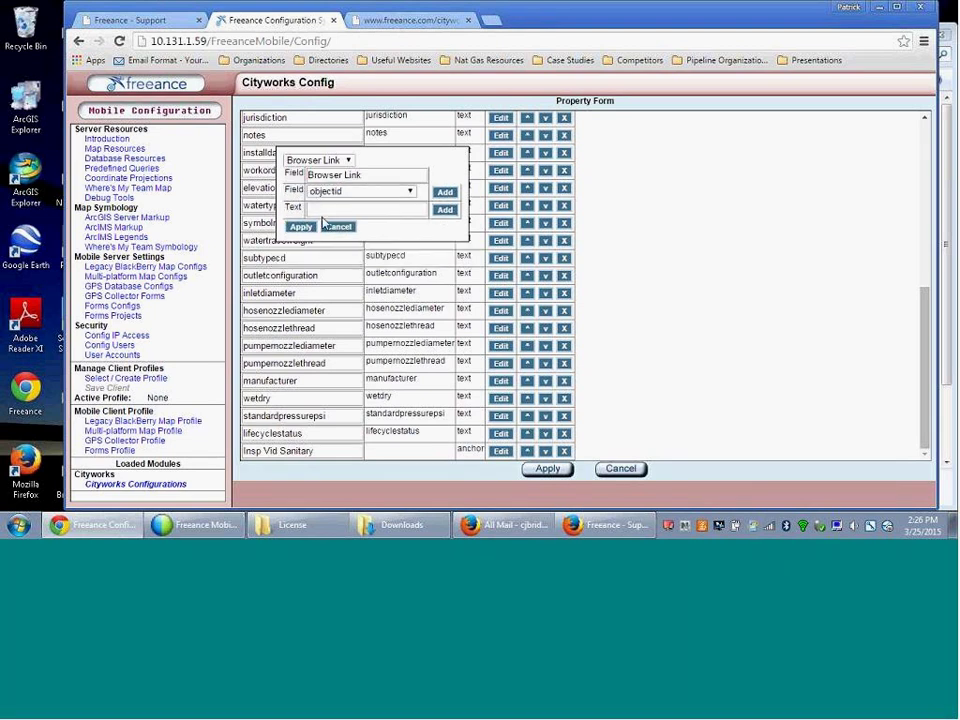
pyautogui.click(321, 209)
pyautogui.hotkey('ctrl', 'v')
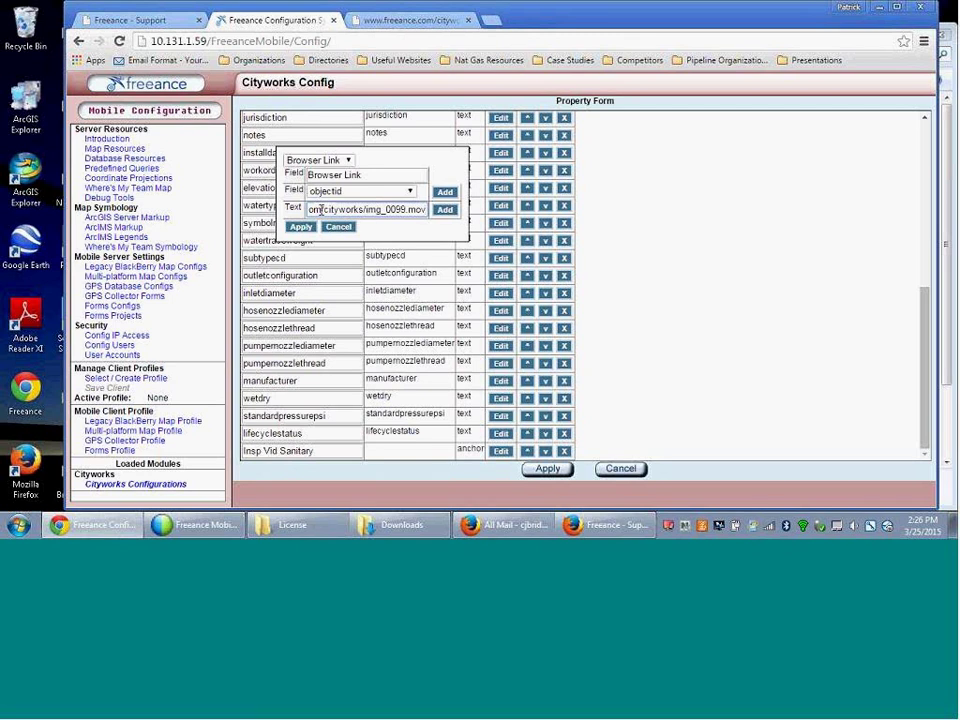
pyautogui.moveTo(321, 210); pyautogui.dragTo(295, 210)
pyautogui.click(370, 211)
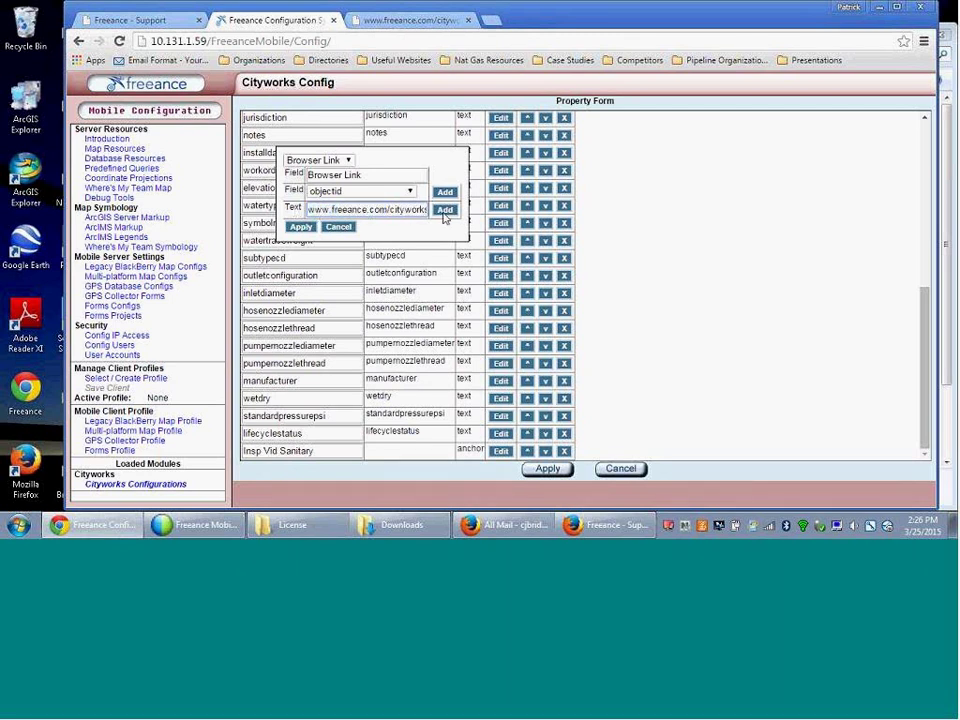
pyautogui.click(444, 211)
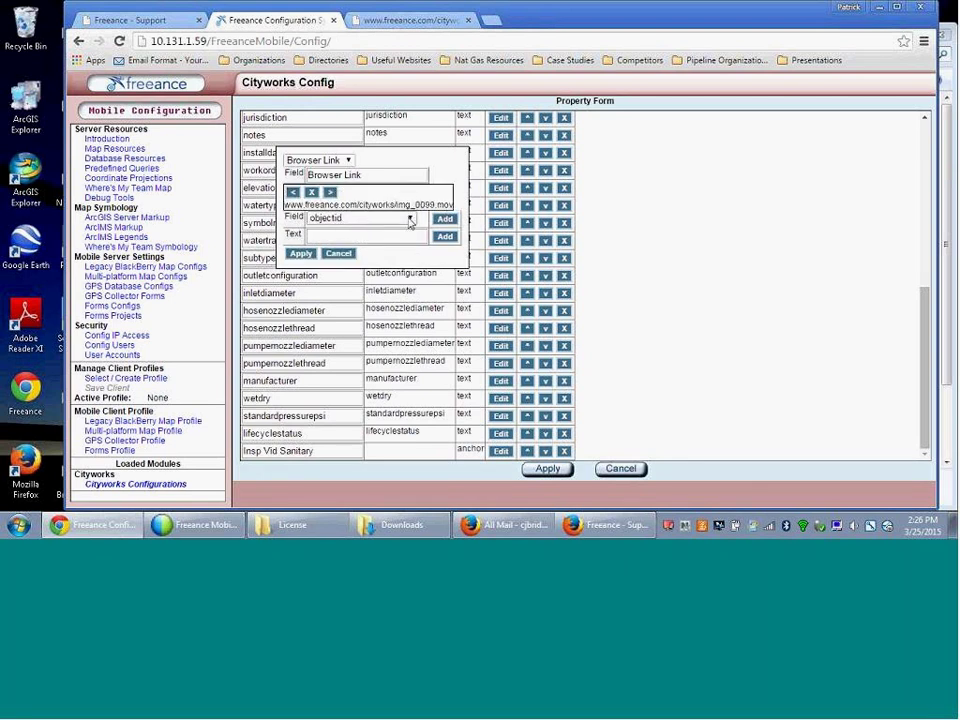
# - Check the field list without inserting a field, then apply the new browser link
pyautogui.click(409, 219)
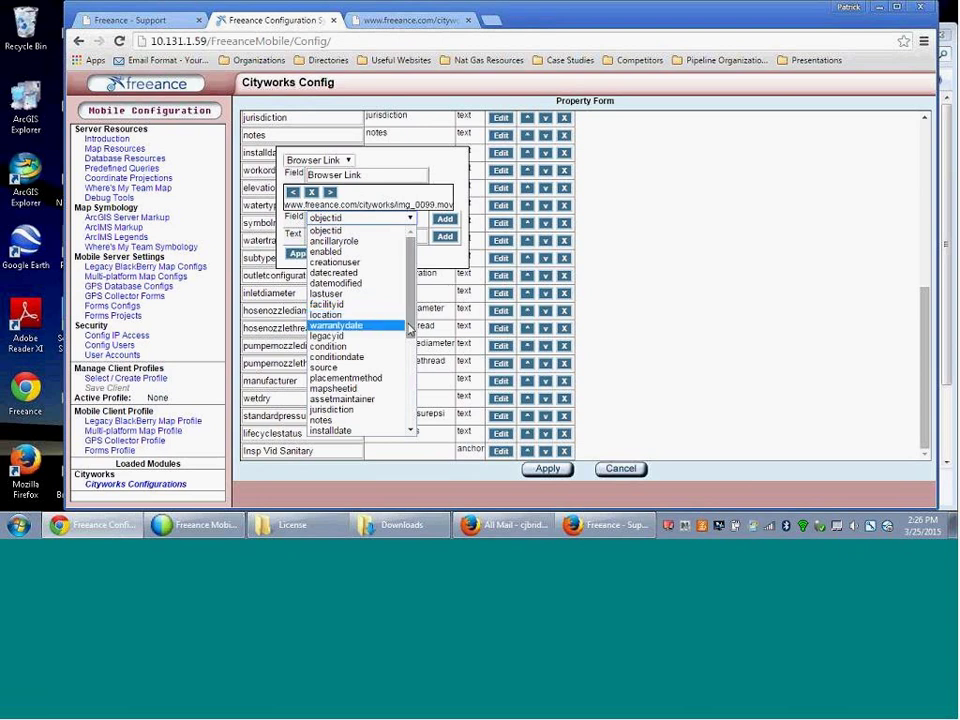
pyautogui.scroll(-5, 408, 330)
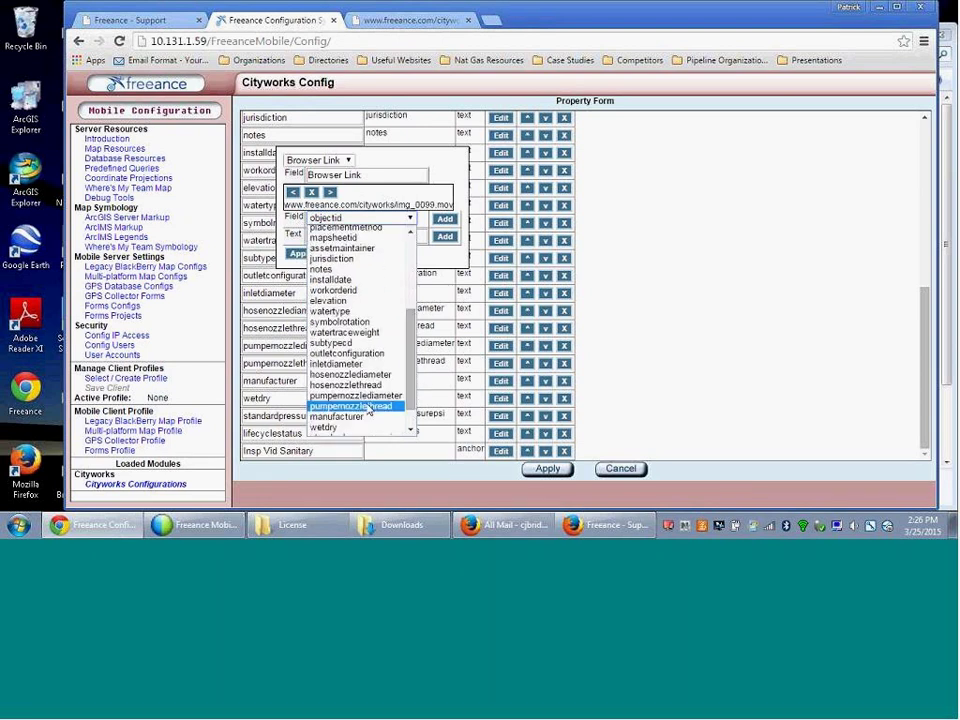
pyautogui.scroll(-1, 410, 405)
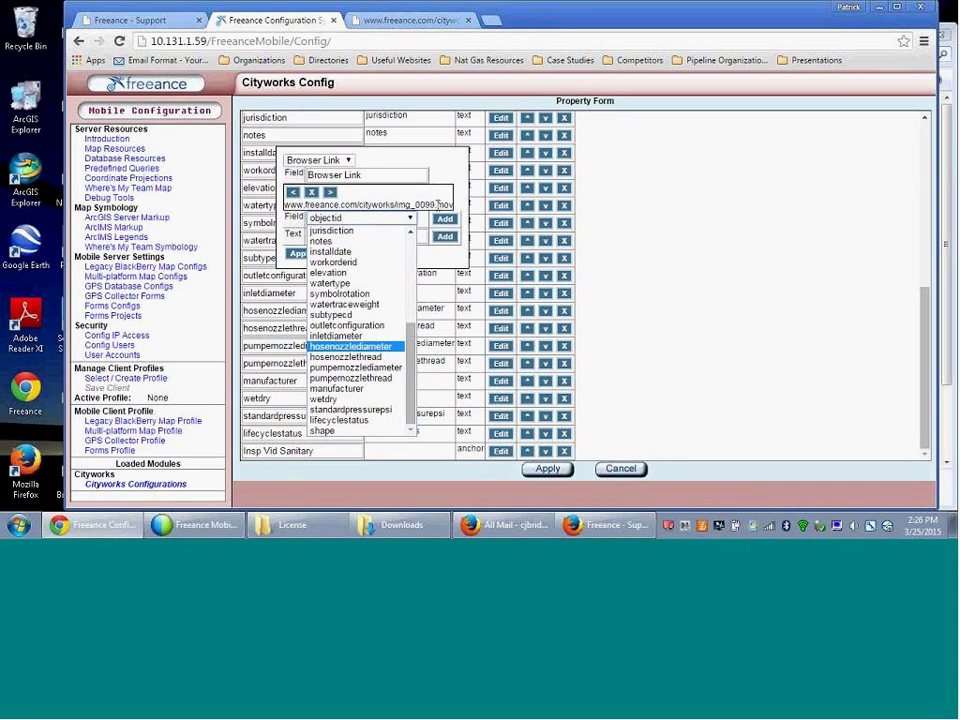
pyautogui.click(440, 162)
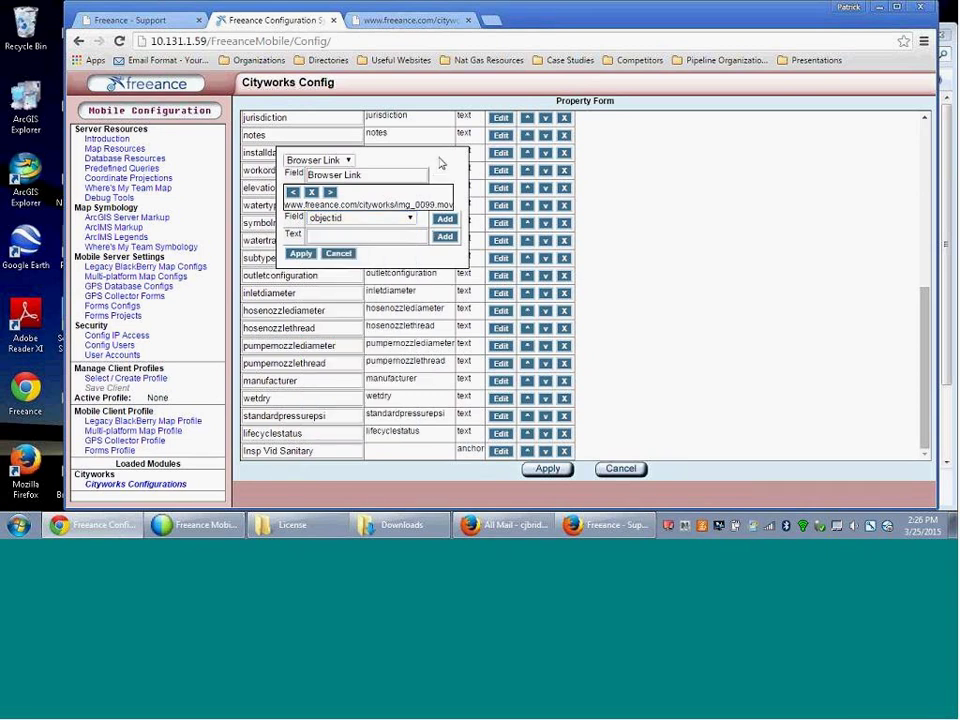
pyautogui.click(299, 254)
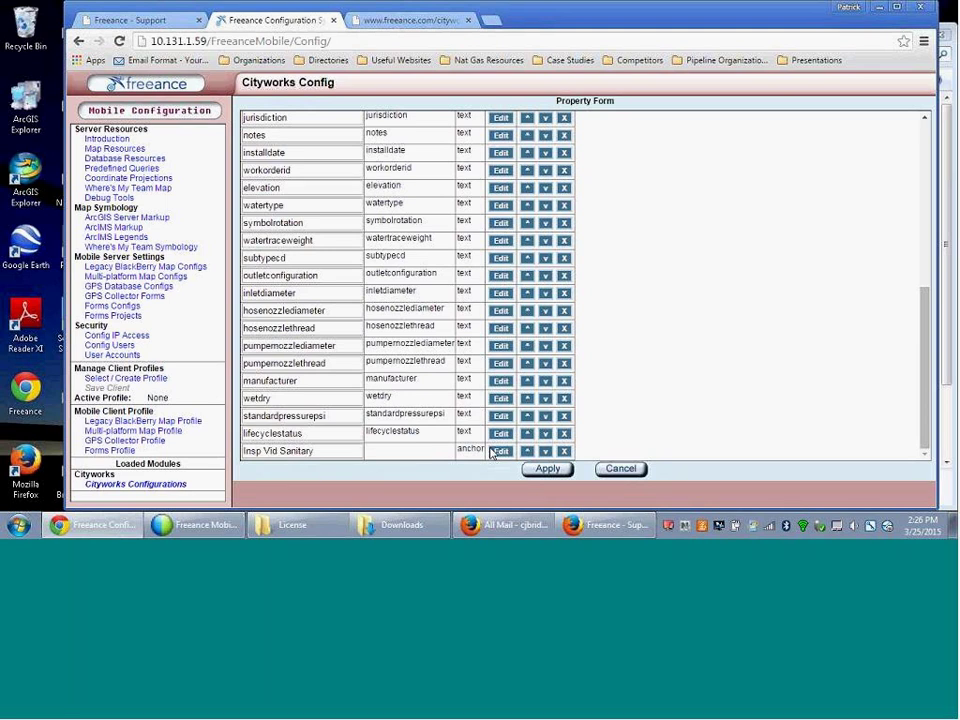
pyautogui.click(541, 471)
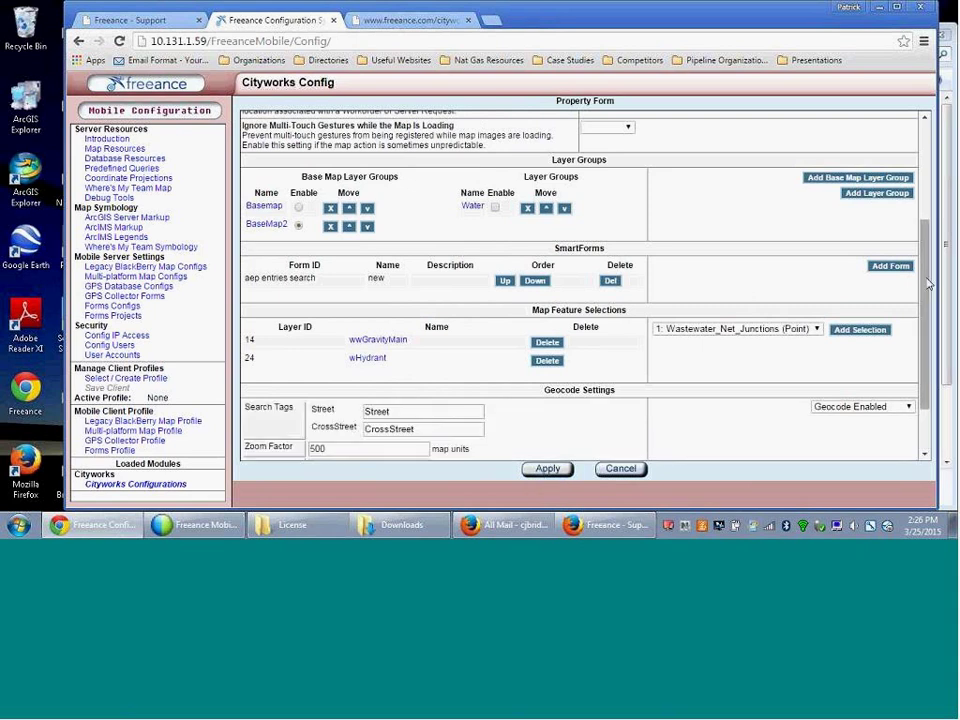
pyautogui.scroll(3, 924, 150)
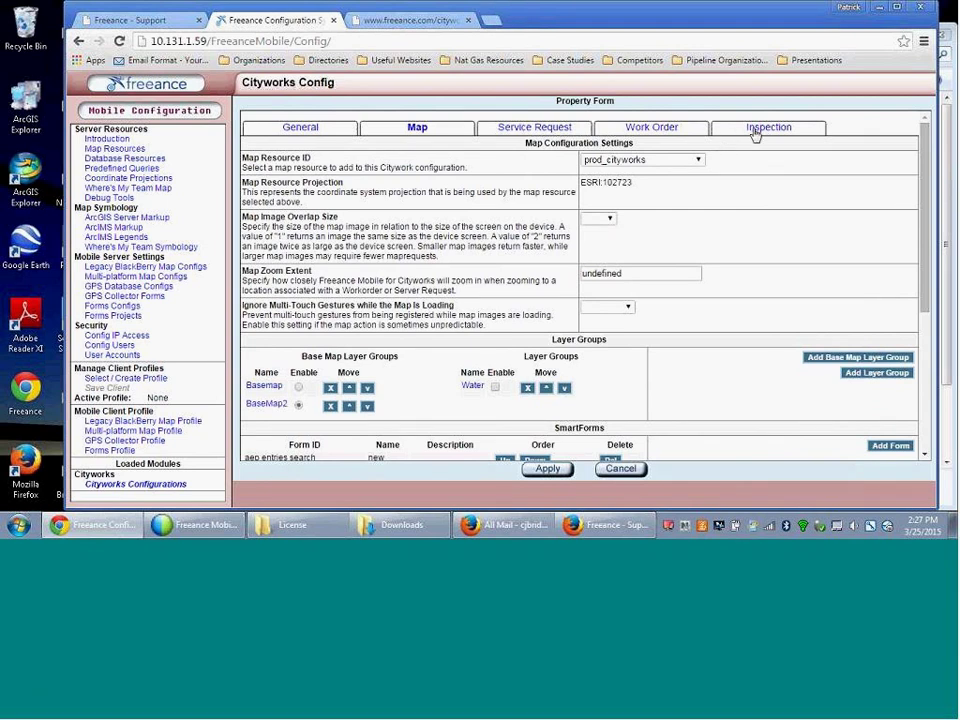
# - Under Inspection Update Fields, tick Hide for Observation Instruction and Observation Explanation
pyautogui.click(756, 135)
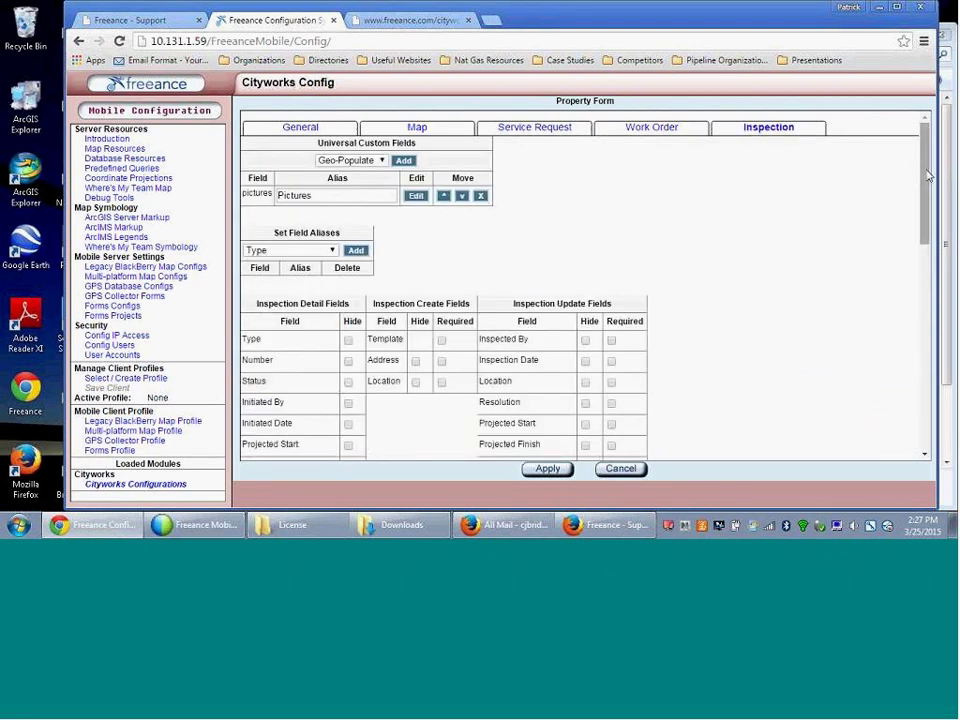
pyautogui.moveTo(924, 168); pyautogui.dragTo(924, 262)
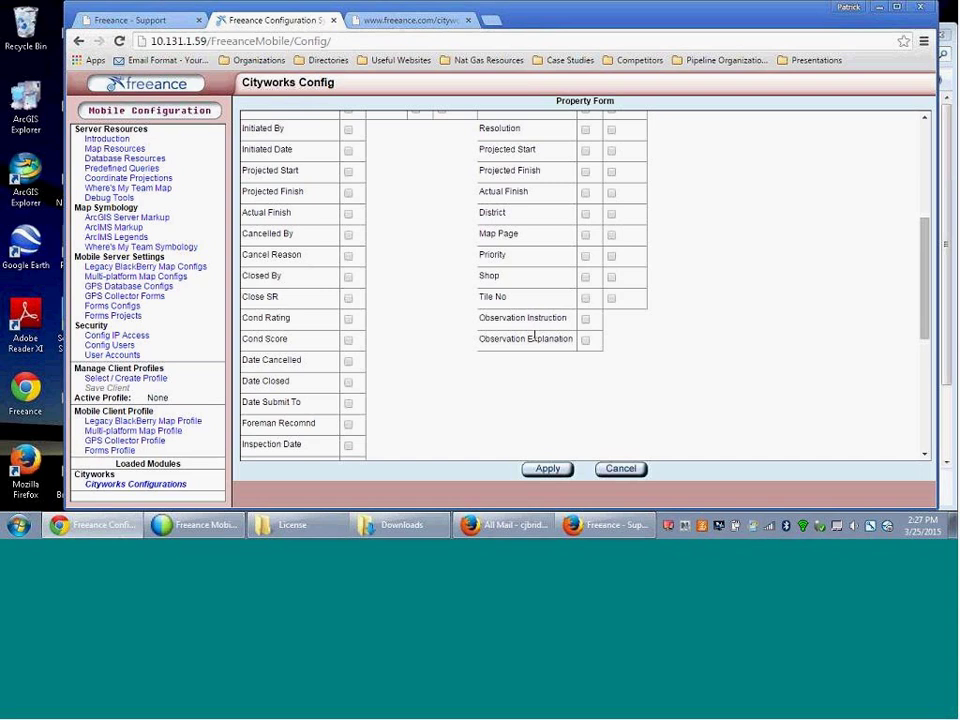
pyautogui.click(585, 318)
pyautogui.click(585, 342)
pyautogui.moveTo(926, 328); pyautogui.dragTo(926, 276)
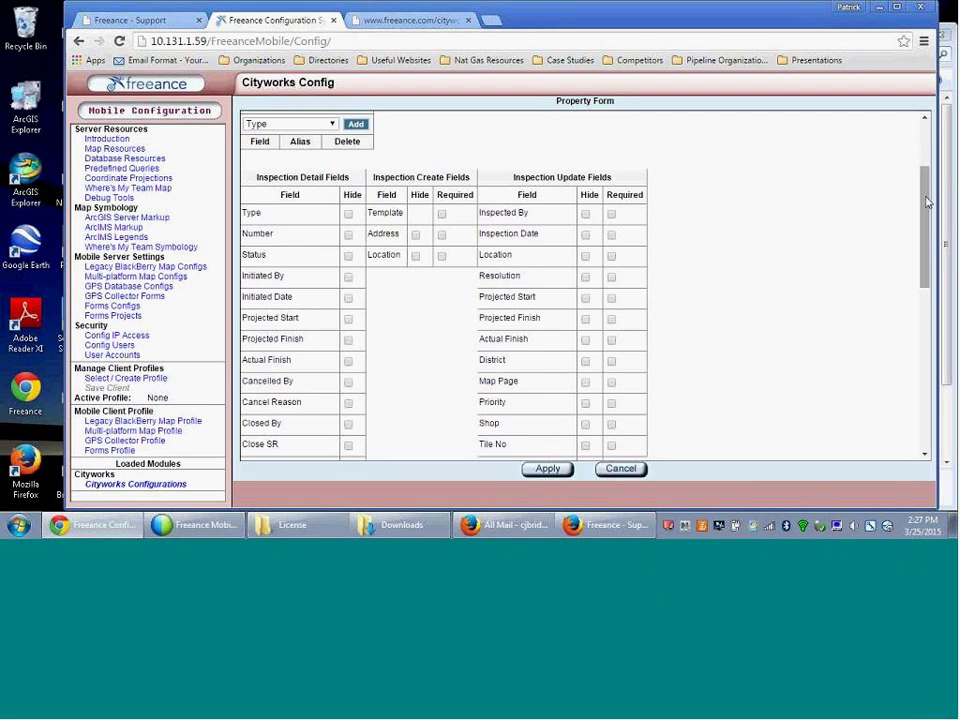
pyautogui.moveTo(921, 258); pyautogui.dragTo(925, 117)
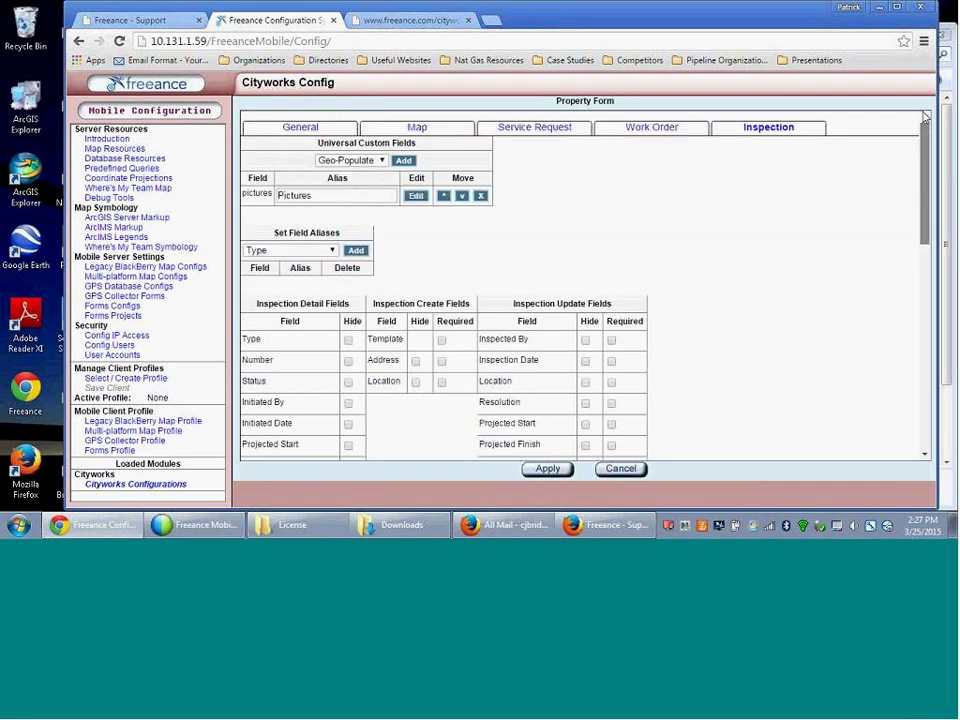
# - Search the Work Order settings page for 'shop'
pyautogui.click(645, 128)
pyautogui.moveTo(922, 191); pyautogui.dragTo(922, 379)
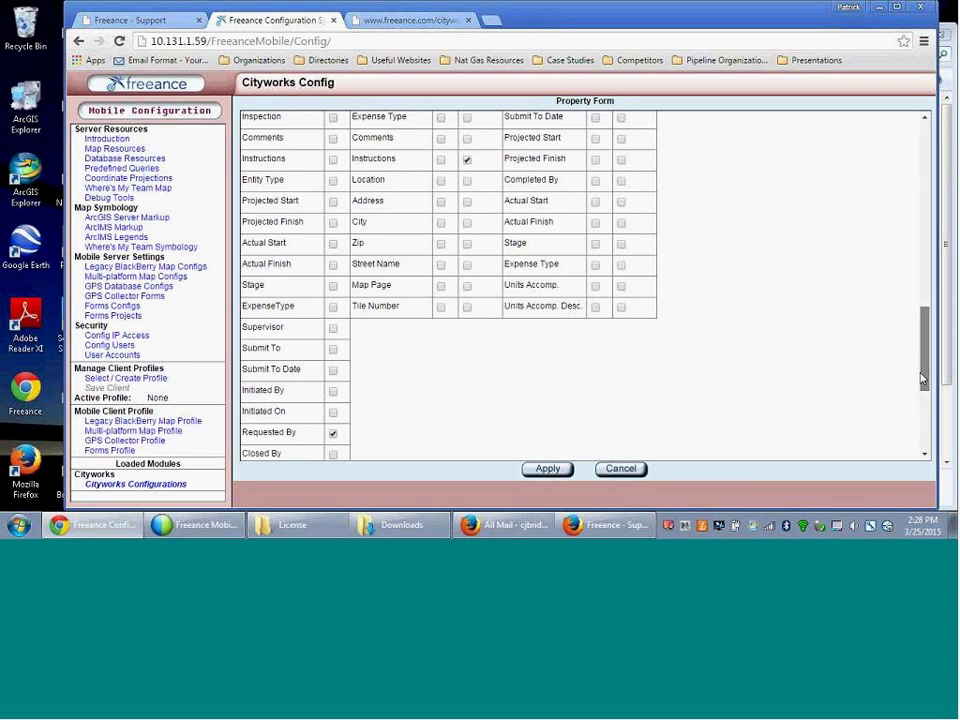
pyautogui.scroll(3, 922, 379)
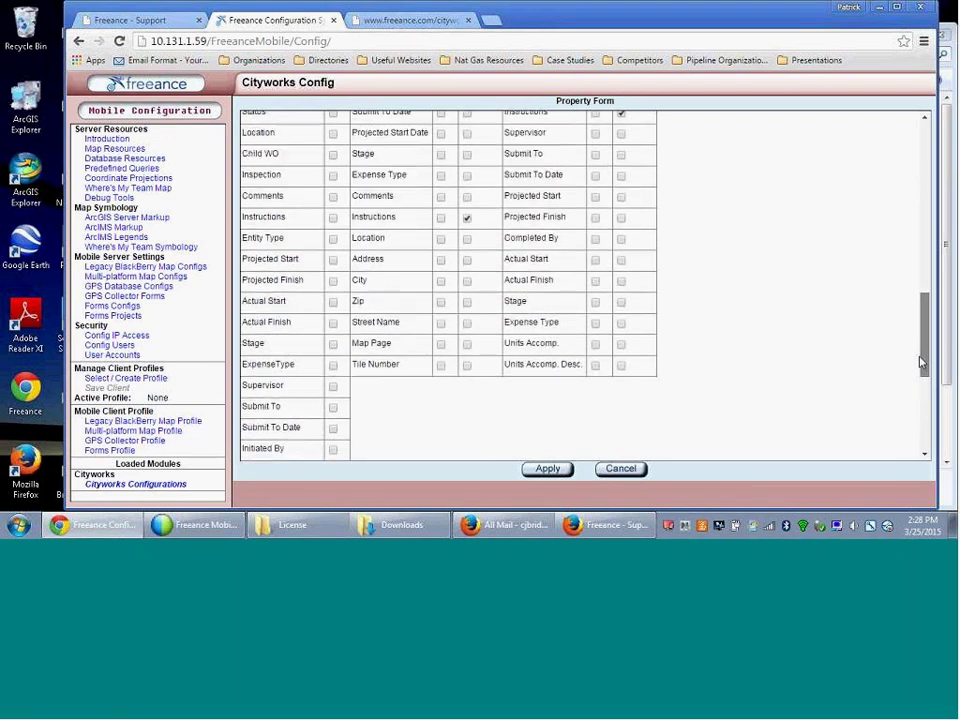
pyautogui.scroll(1, 922, 330)
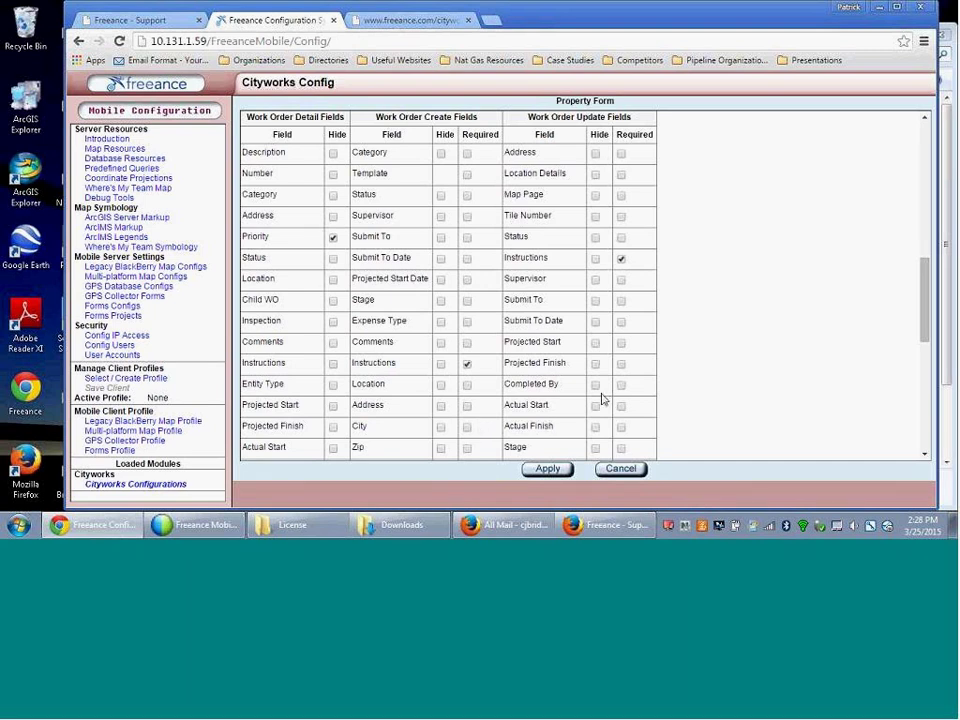
pyautogui.hotkey('ctrl', 'f')
pyautogui.write('shop')
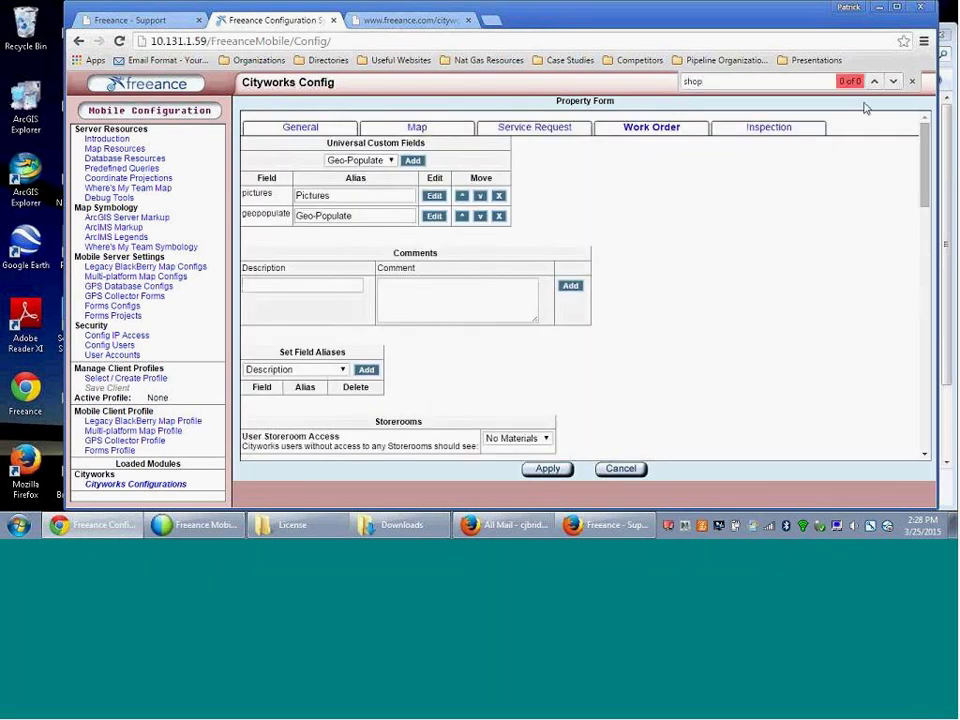
pyautogui.click(911, 82)
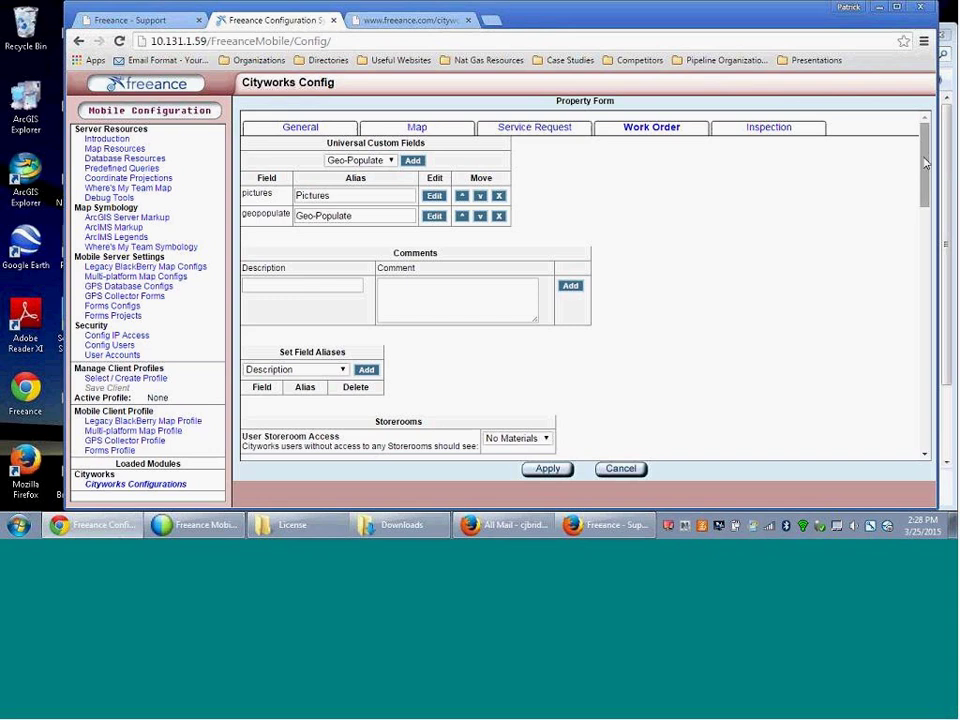
pyautogui.moveTo(925, 165); pyautogui.dragTo(909, 306)
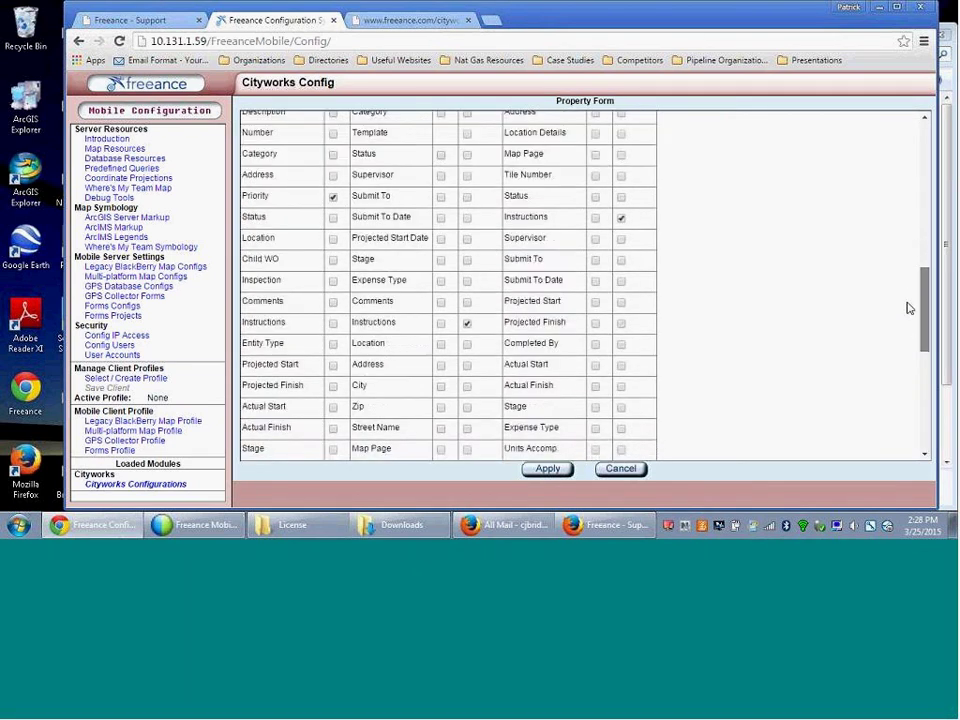
# - Unhide the Priority detail field, keeping Instructions required for create and update
pyautogui.click(466, 323)
pyautogui.click(467, 325)
pyautogui.scroll(2, 530, 372)
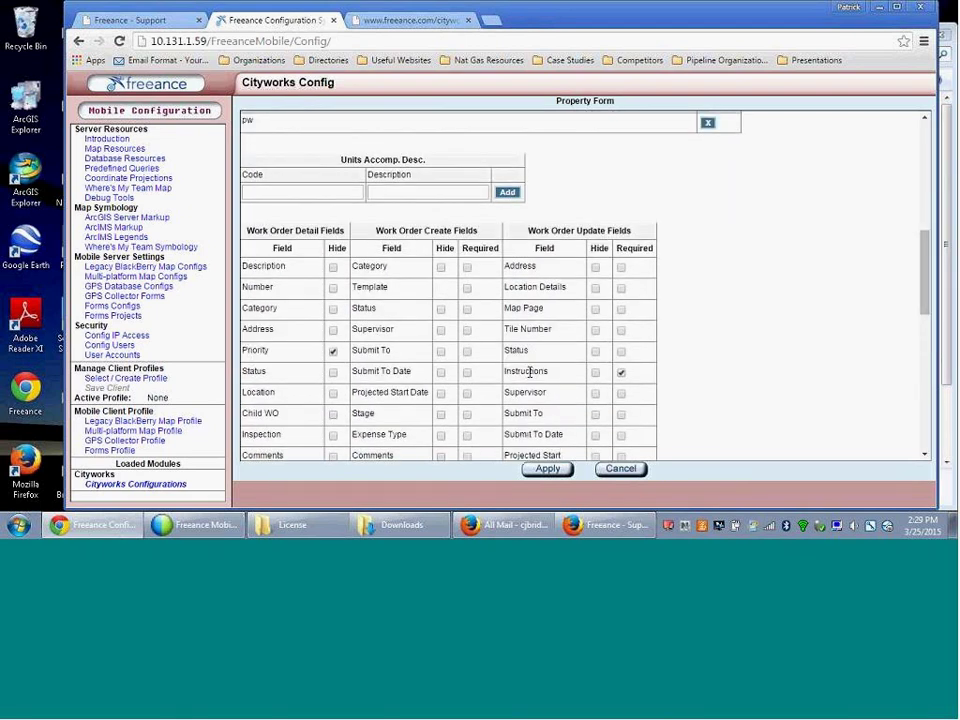
pyautogui.click(333, 352)
pyautogui.click(621, 373)
pyautogui.click(621, 373)
pyautogui.moveTo(925, 287); pyautogui.dragTo(920, 313)
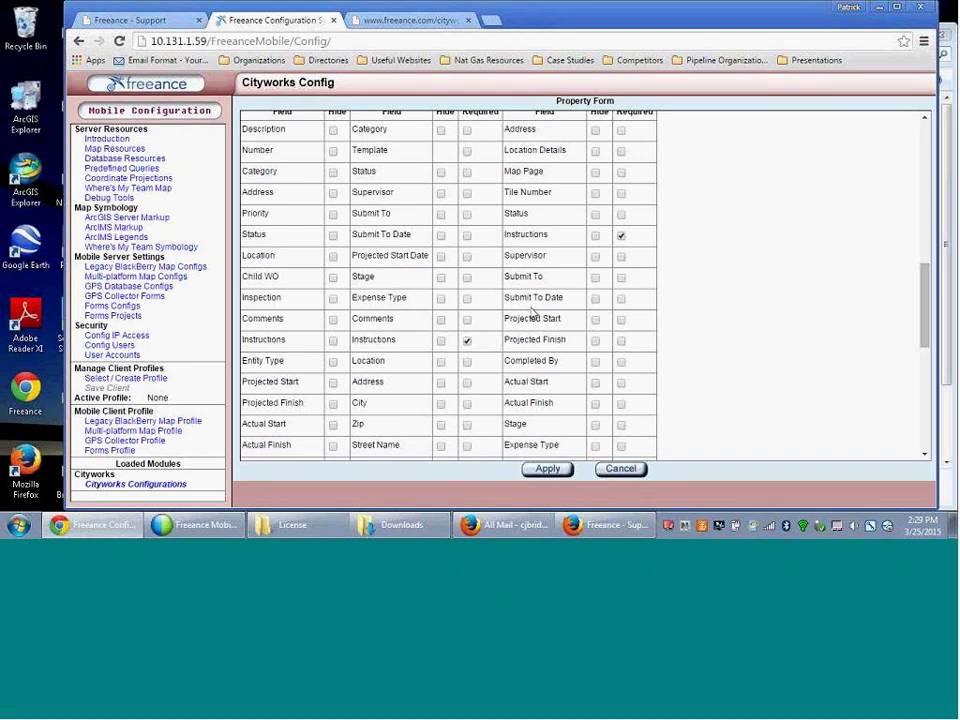
# - Apply the Cityworks configuration changes and minimise Chrome
pyautogui.click(553, 472)
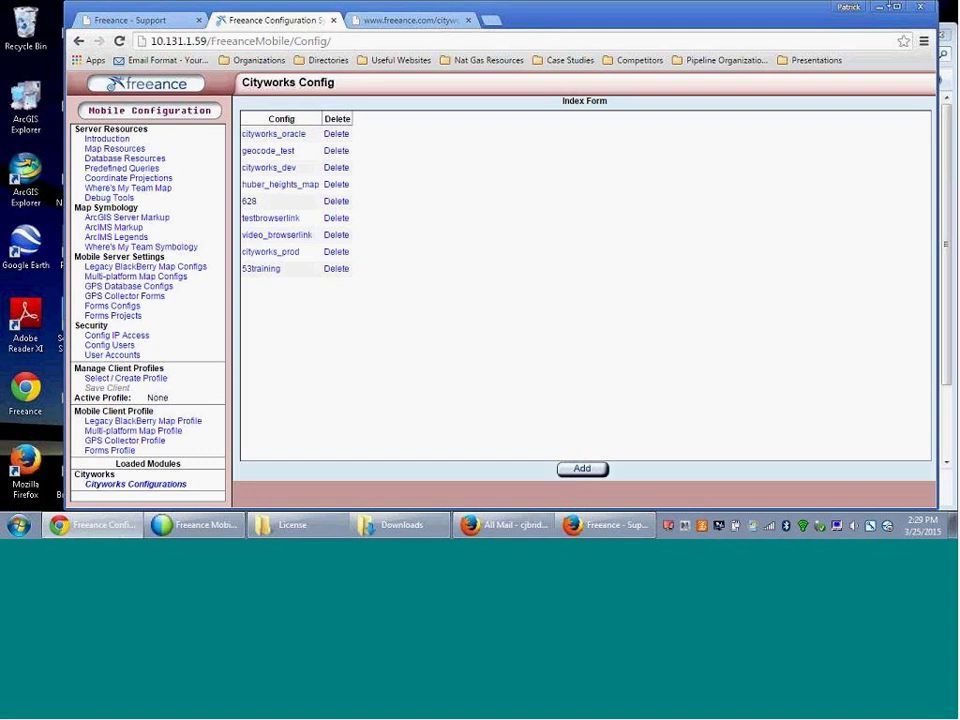
pyautogui.click(879, 10)
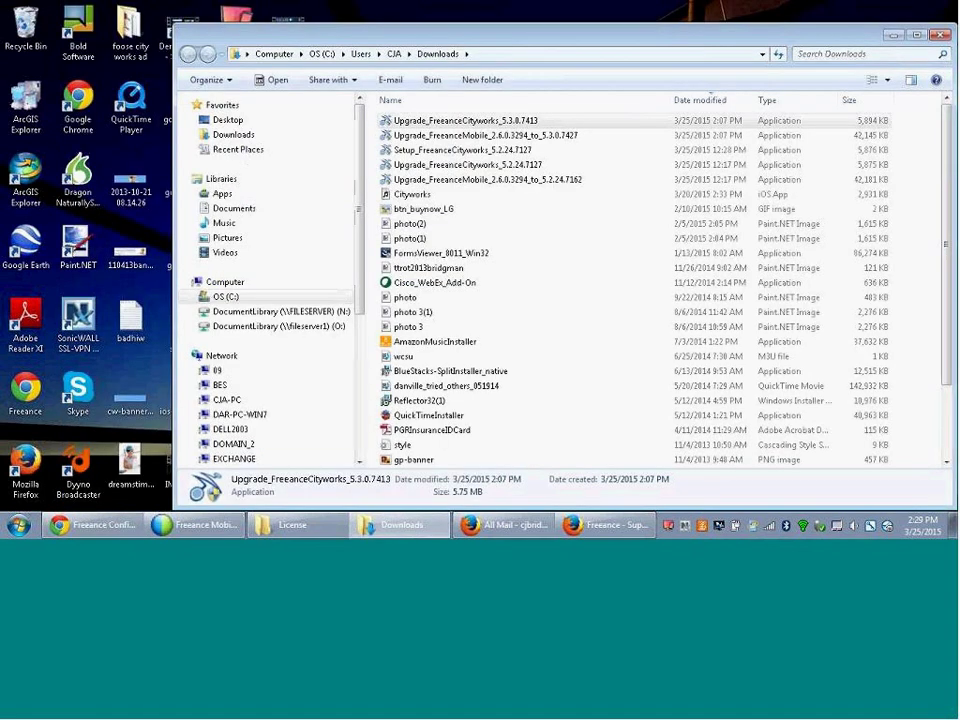
# - Minimise the Explorer Downloads window to reveal the mirrored iPad screen
pyautogui.click(893, 38)
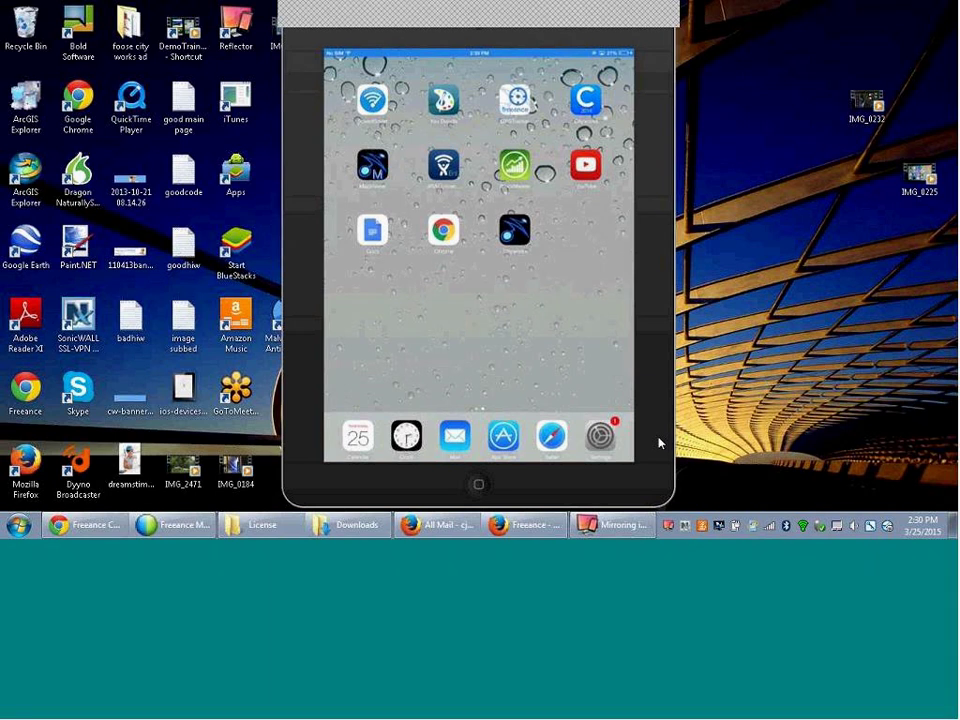
# - Relaunch Freeance on the mirrored iPad and show its Options page with Server, Protocol and Config
pyautogui.click(515, 229)
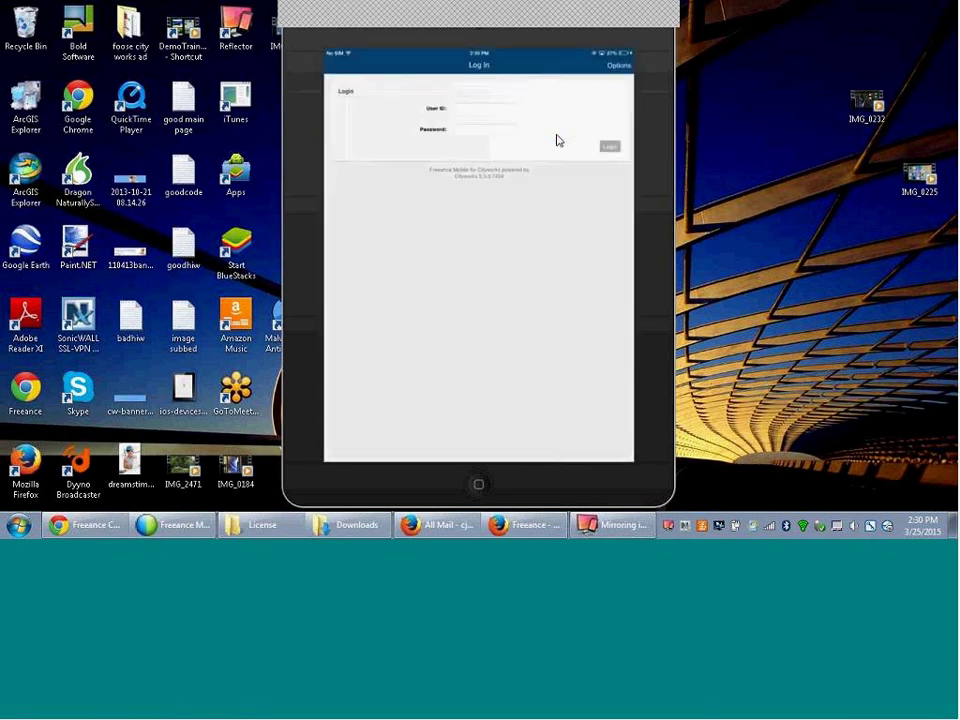
pyautogui.click(619, 66)
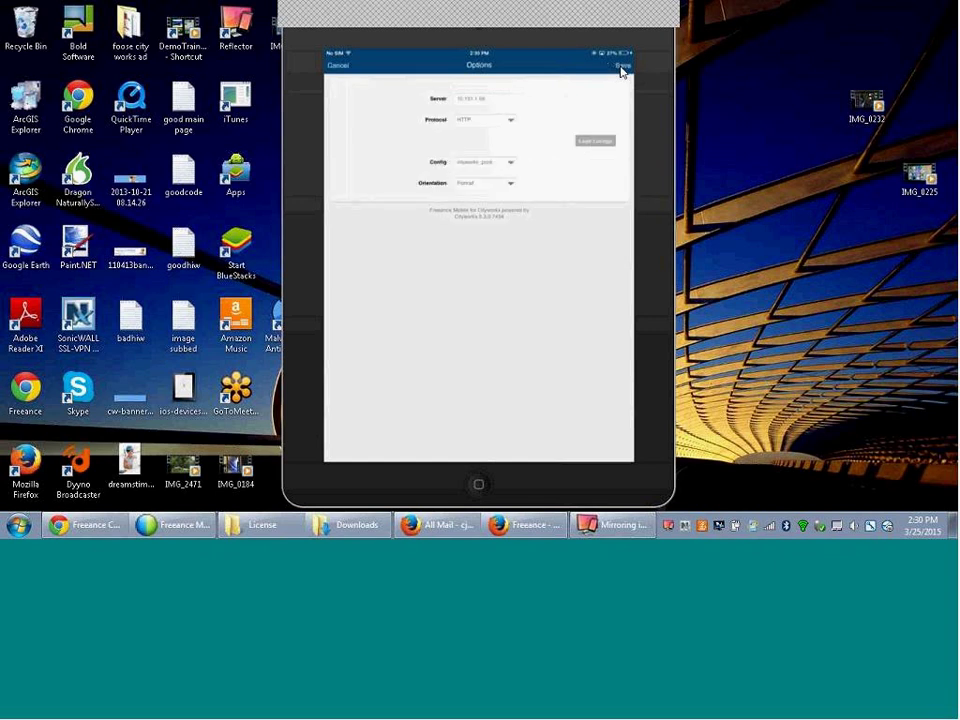
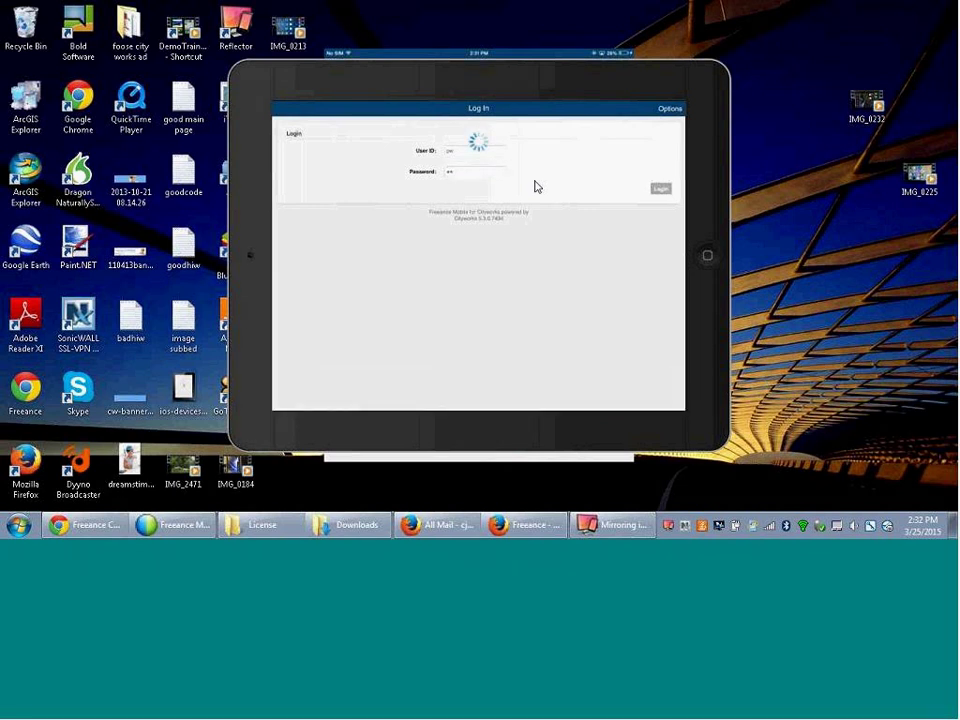
# - Stretch the mirrored iPad view in Reflector to fit the window
pyautogui.rightClick(595, 86)
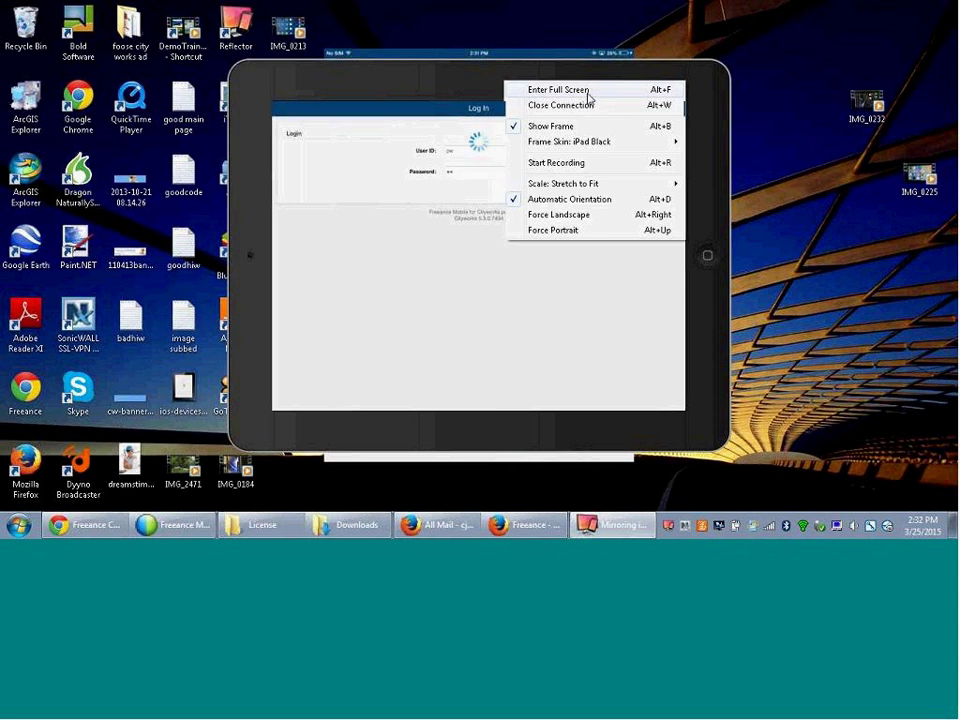
pyautogui.moveTo(577, 189)
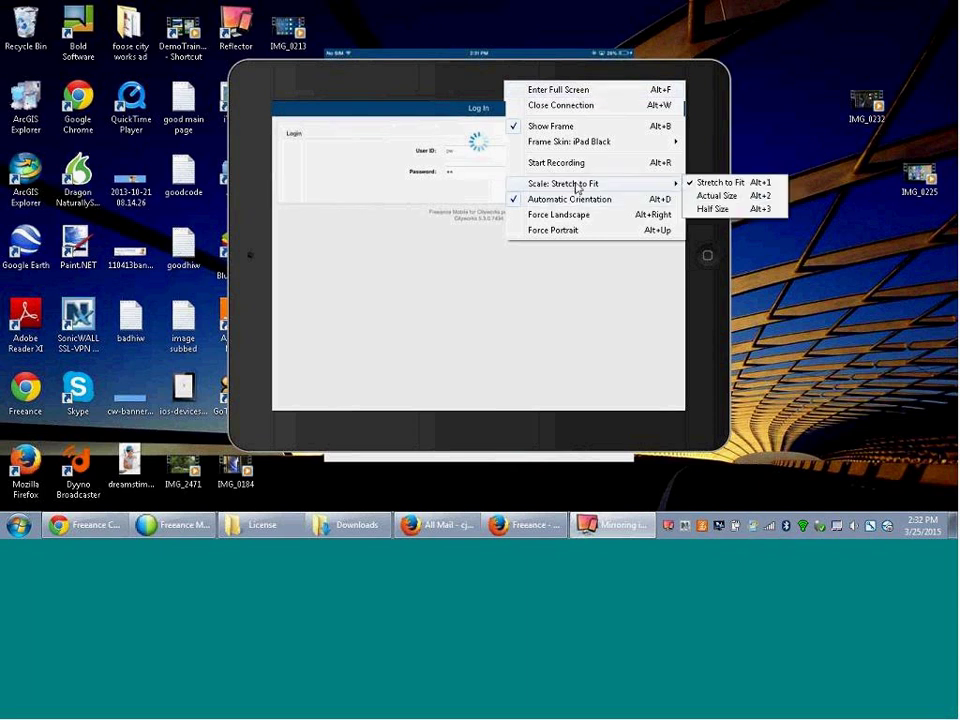
pyautogui.click(711, 185)
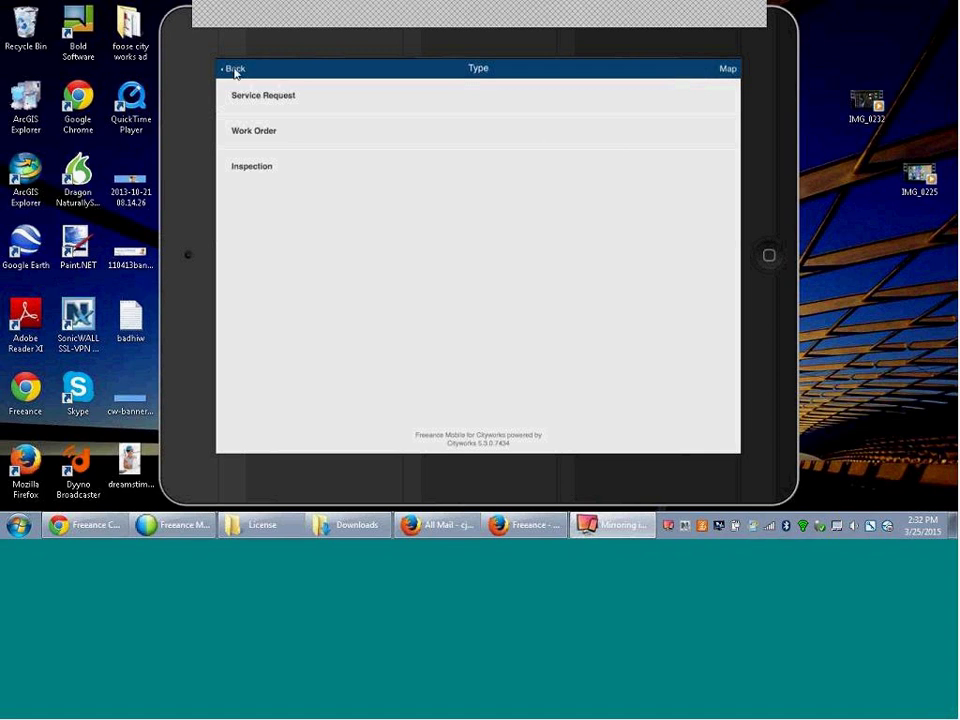
# - Log back into Freeance Mobile and pick a record type to open the map with Water markers
pyautogui.click(235, 70)
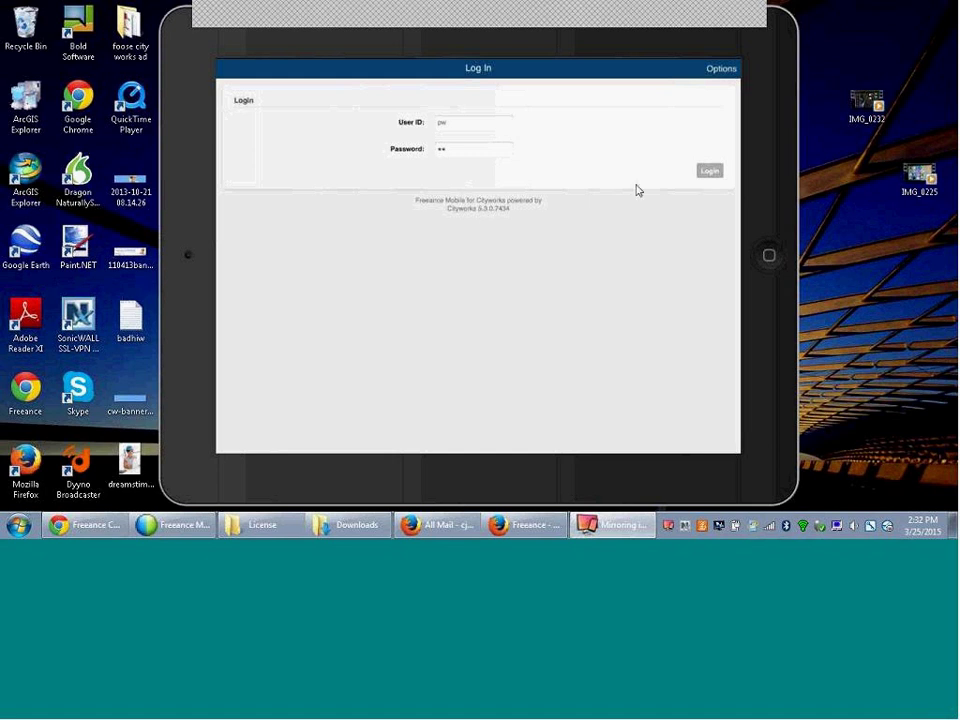
pyautogui.click(708, 172)
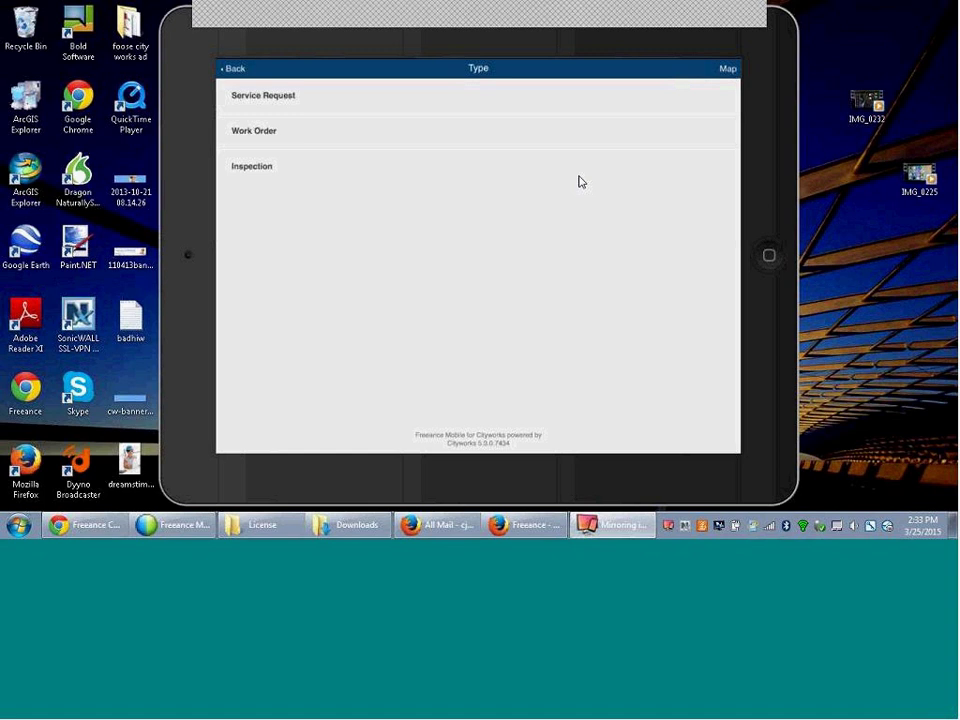
pyautogui.click(667, 148)
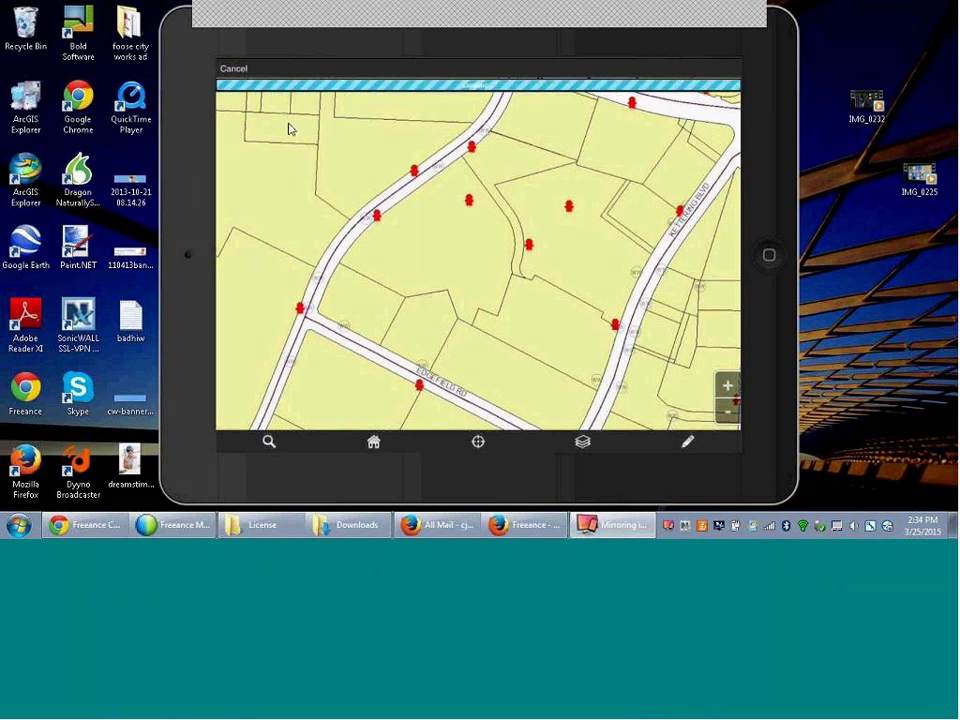
# - Scroll to the bottom of the hydrant's attributes, showing elevation 790.25, water type POT, status ACT
pyautogui.scroll(-5, 291, 129)
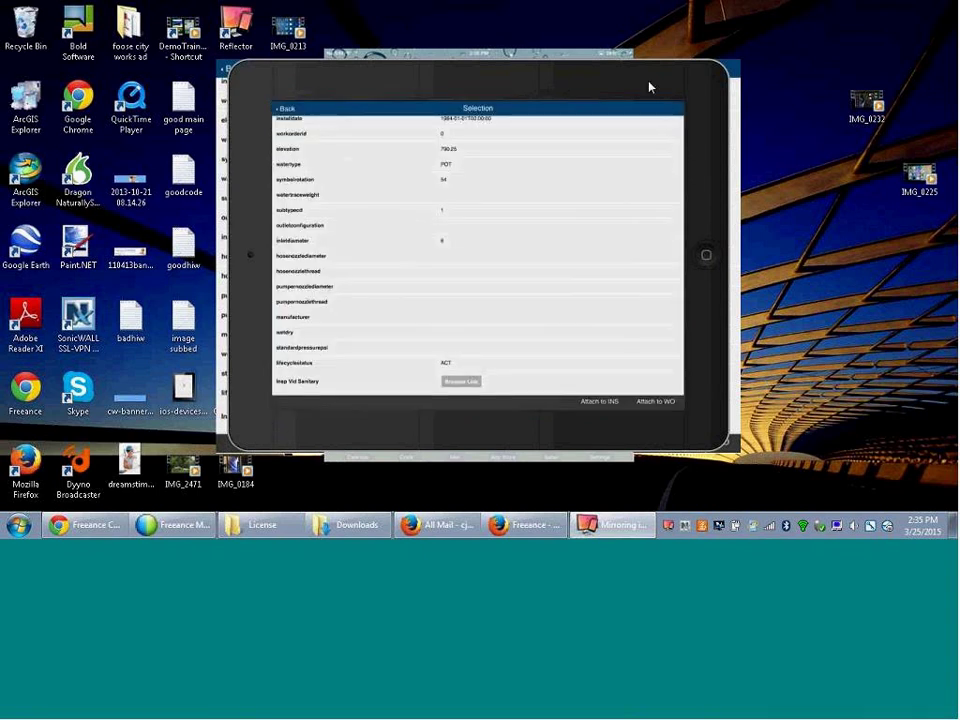
# - Set the Reflector mirrored iPad view to Actual Size
pyautogui.rightClick(649, 87)
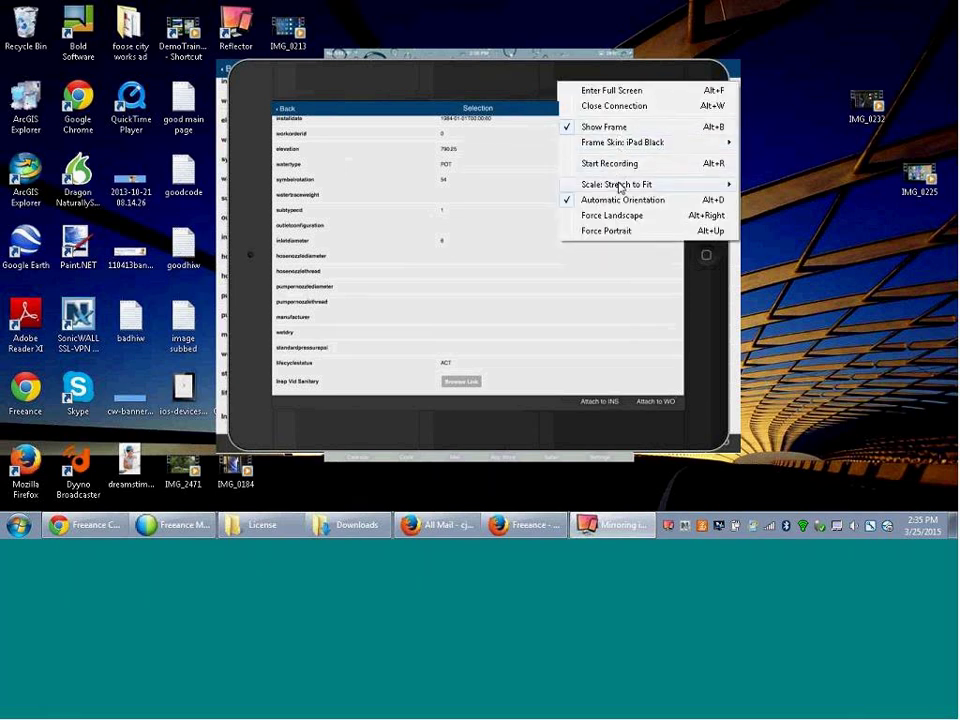
pyautogui.moveTo(621, 185)
pyautogui.click(769, 195)
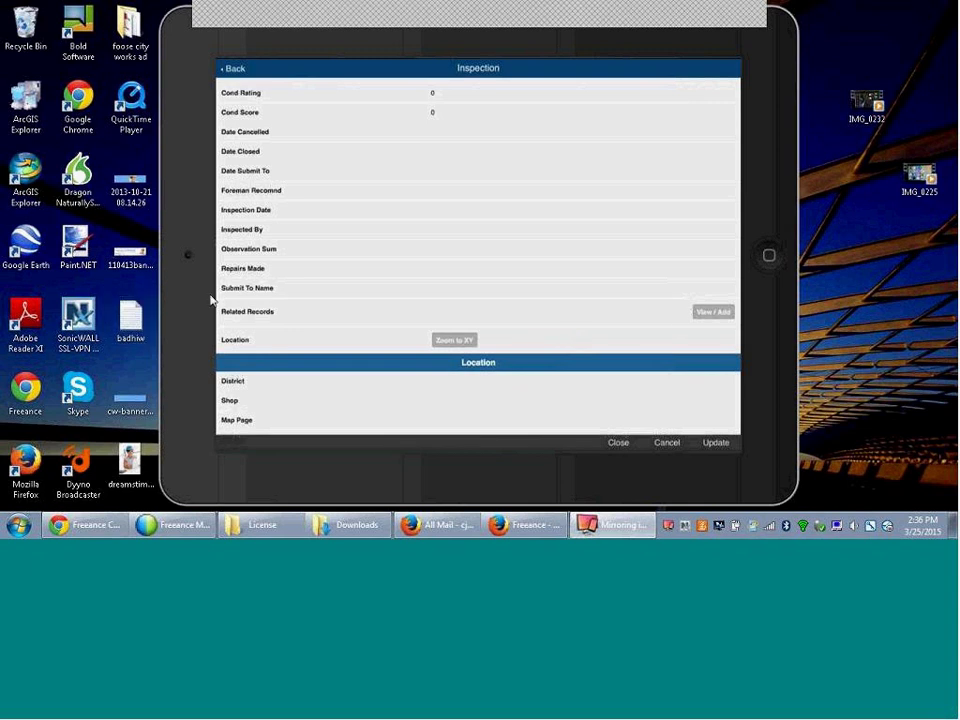
# - Show the inspection's related records and start a new related work order
pyautogui.click(707, 313)
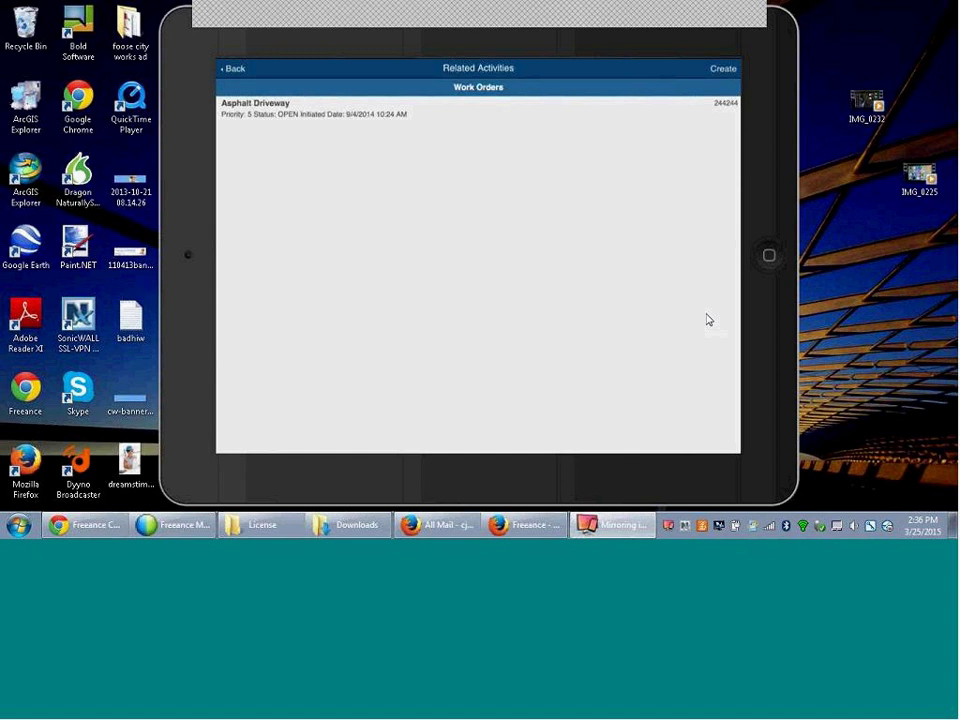
pyautogui.click(723, 69)
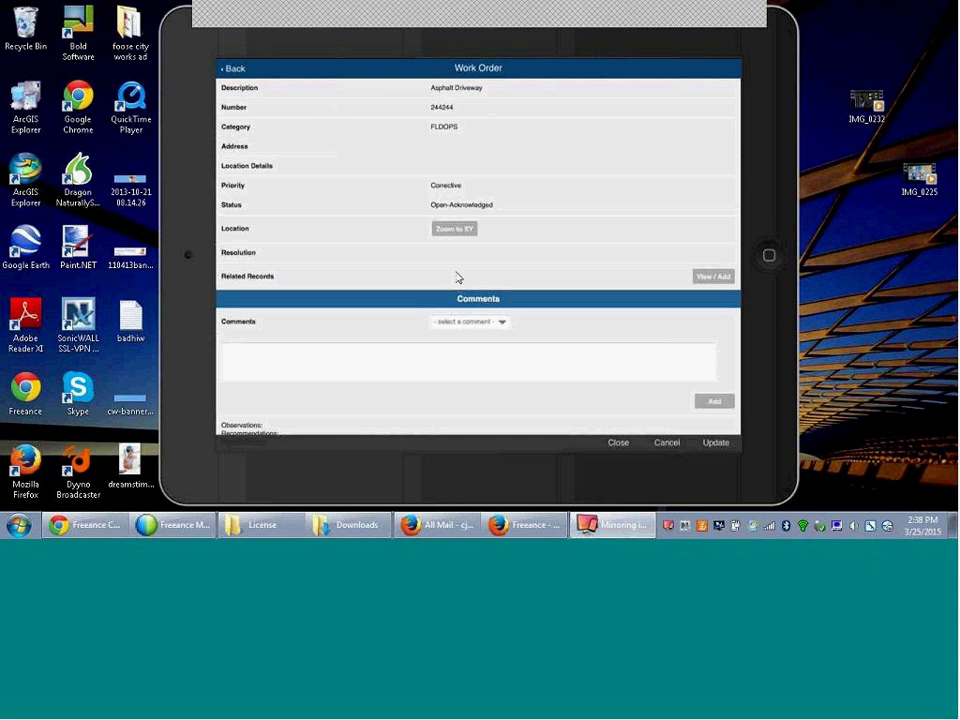
pyautogui.click(713, 276)
# - Reopen the related records view for the Asphalt Driveway work order
pyautogui.click(705, 284)
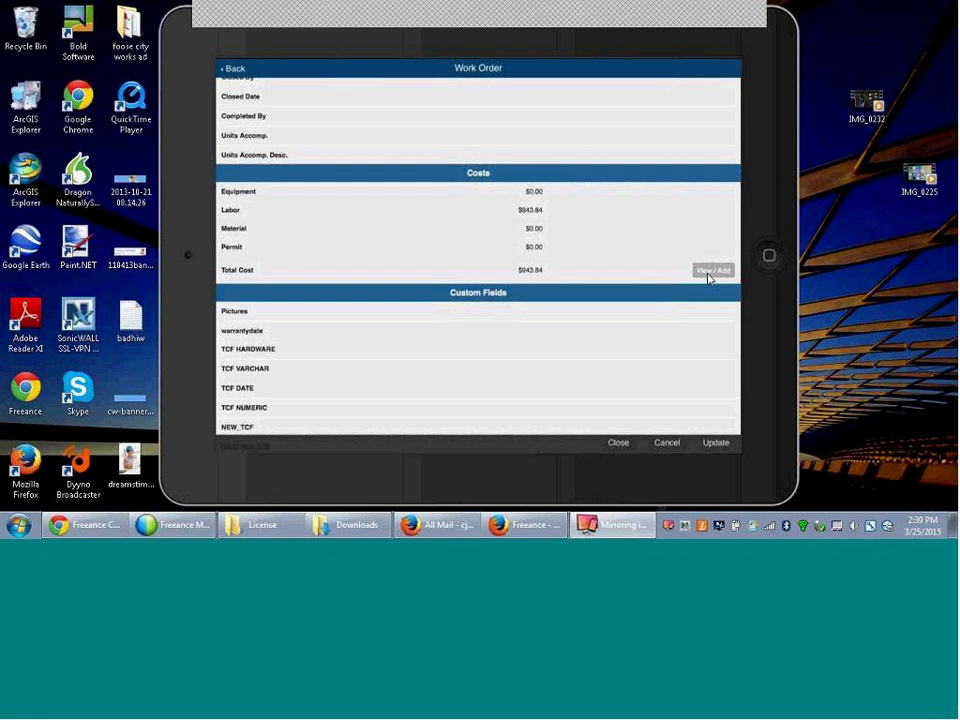
# - Open the work order's ELM screen and bring up the add labor, material or equipment choices
pyautogui.click(708, 273)
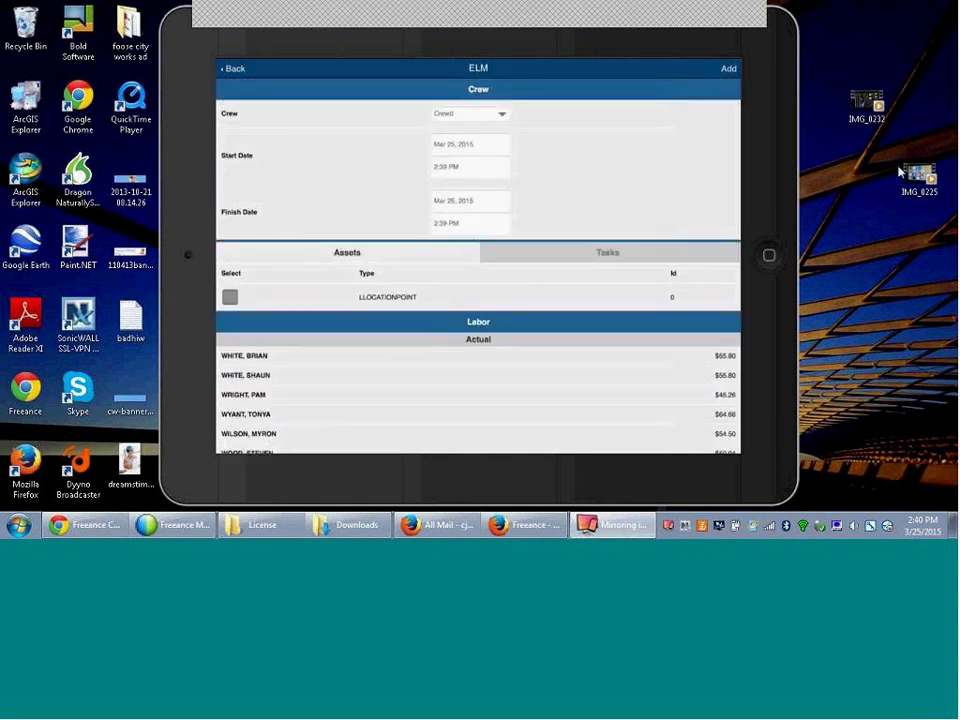
pyautogui.click(730, 69)
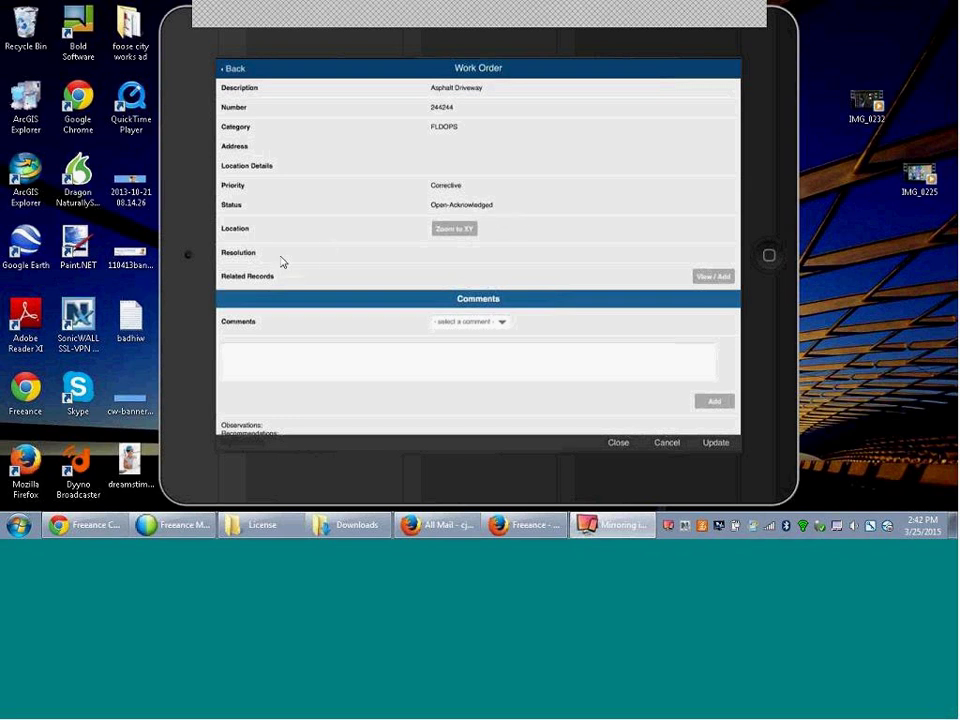
pyautogui.scroll(-5, 282, 262)
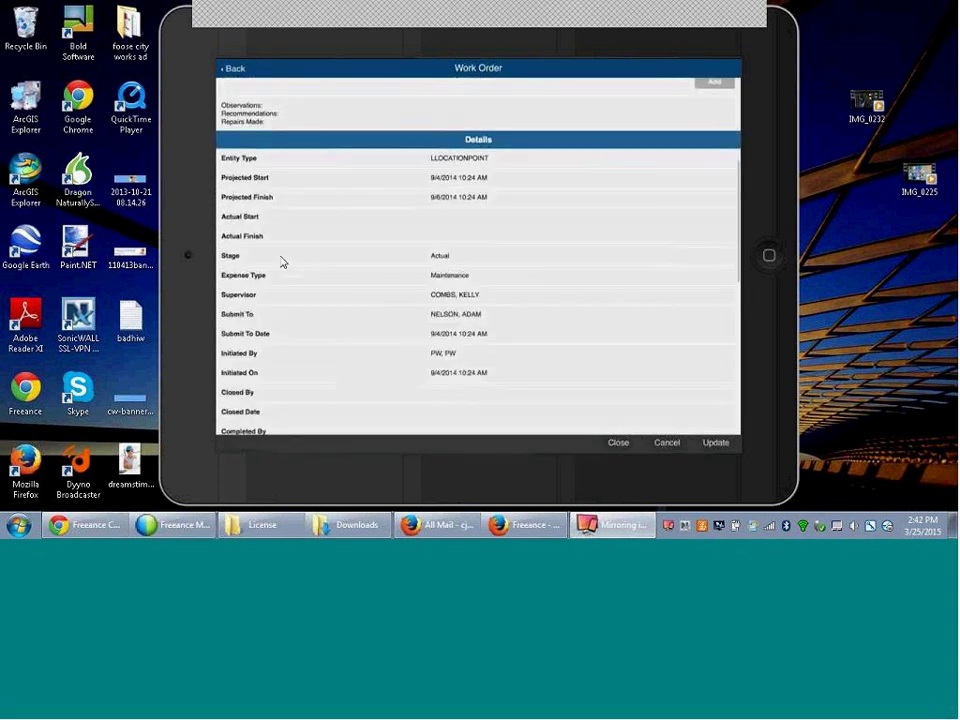
pyautogui.scroll(-2, 282, 262)
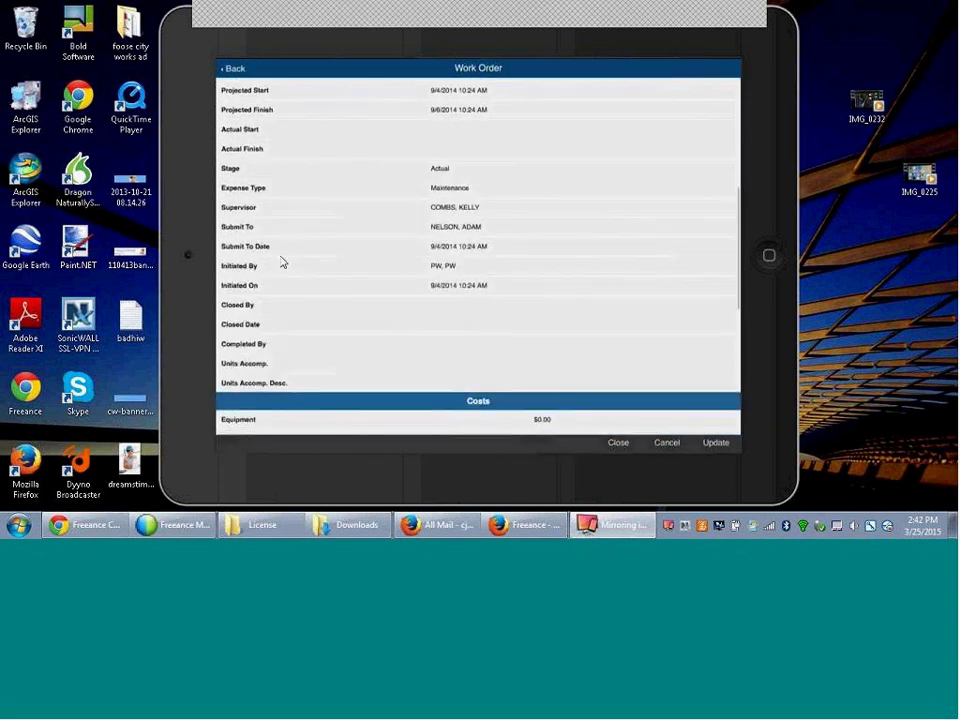
pyautogui.scroll(-3, 282, 262)
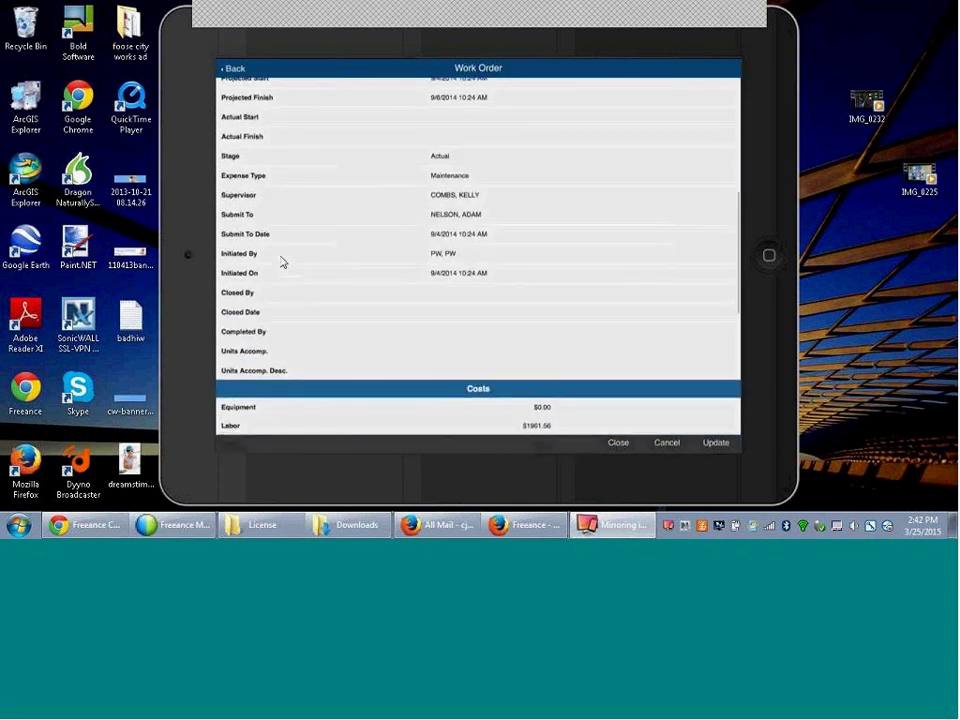
pyautogui.scroll(-1, 283, 262)
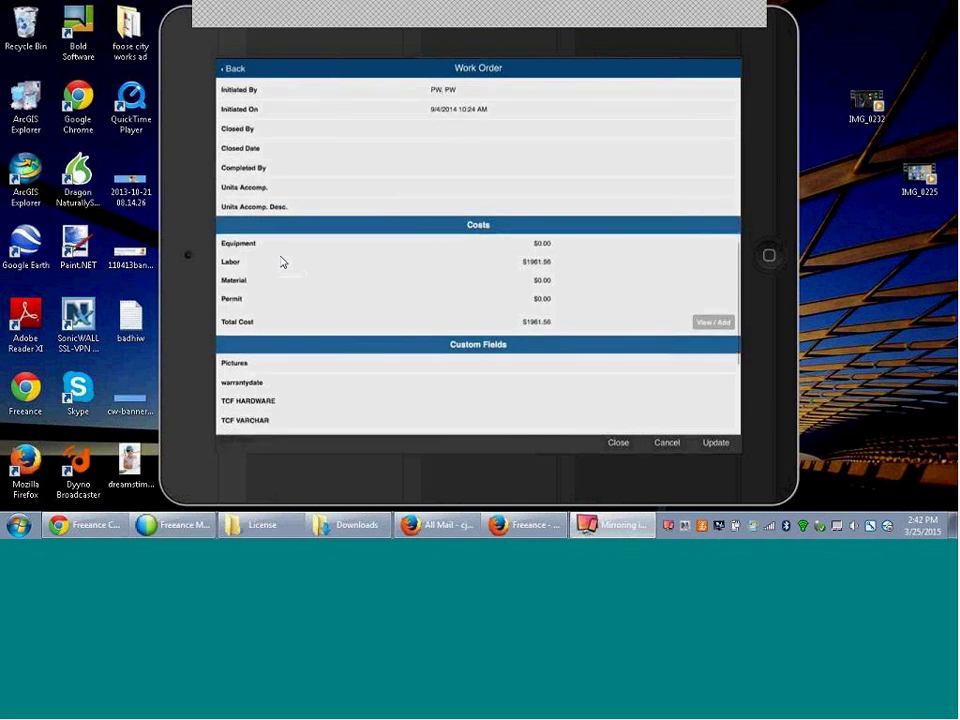
pyautogui.scroll(3, 282, 262)
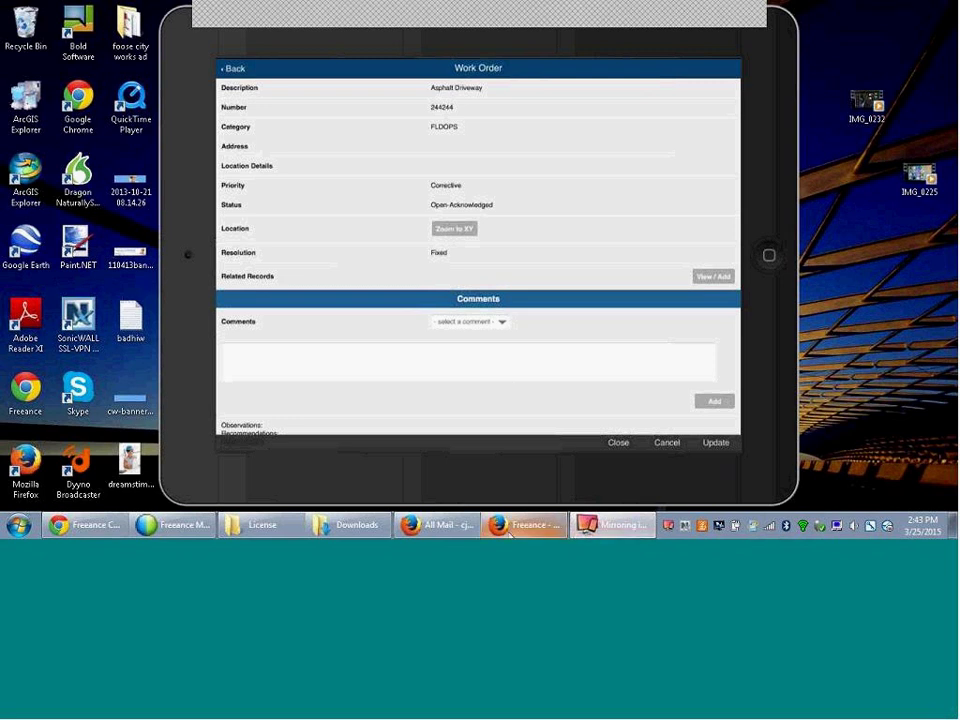
# - Switch among the Firefox windows, minimising mail, until the Freeance Support Product Downloads page is in front
pyautogui.click(536, 532)
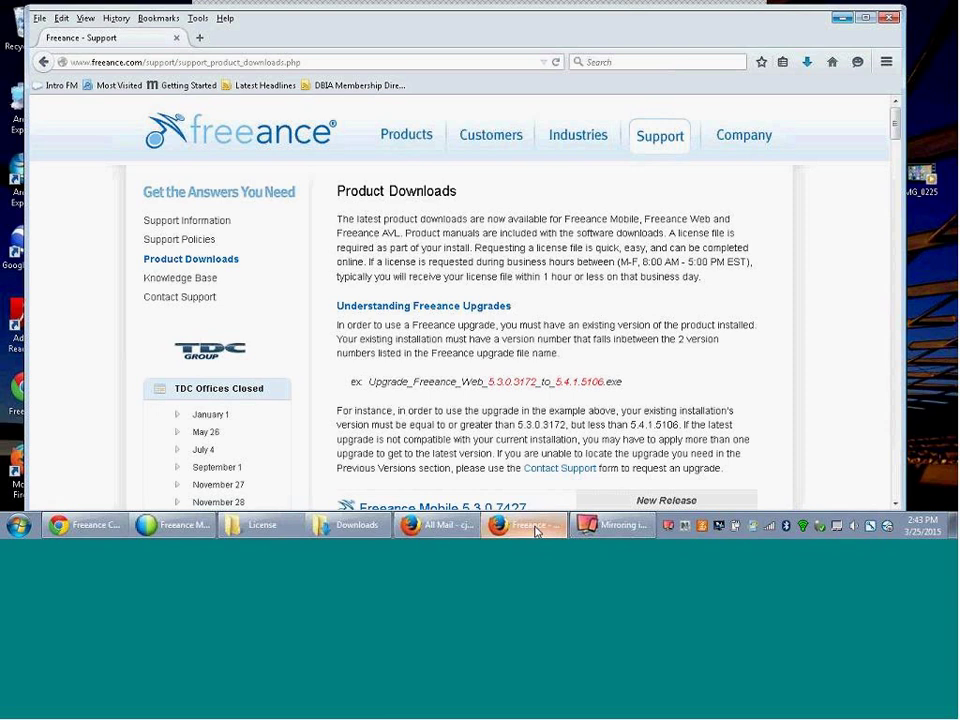
pyautogui.click(838, 19)
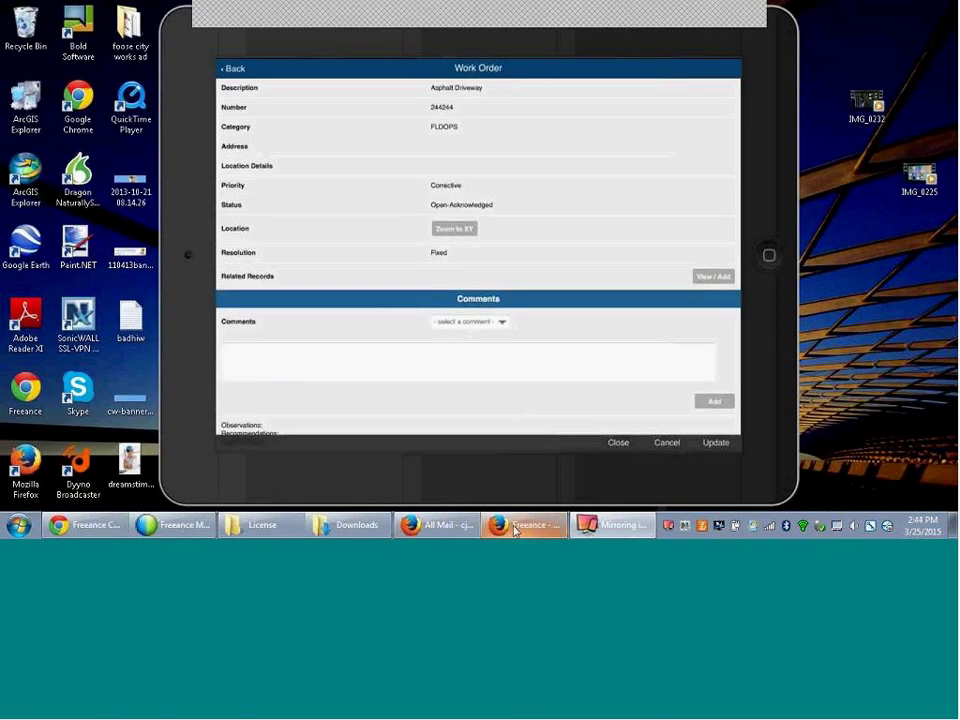
pyautogui.click(515, 531)
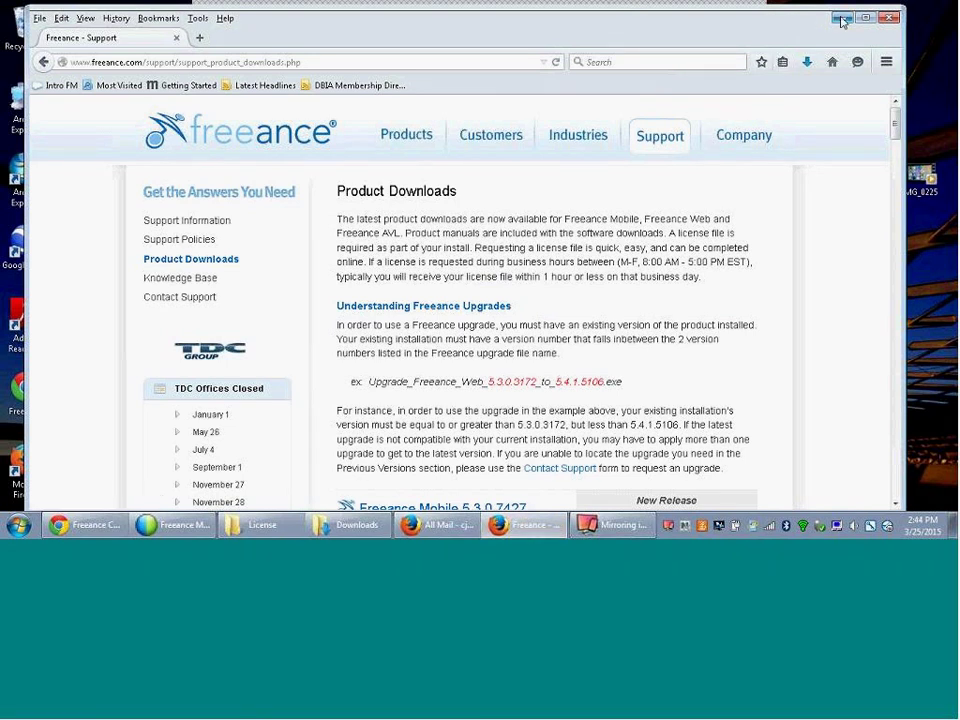
pyautogui.click(841, 19)
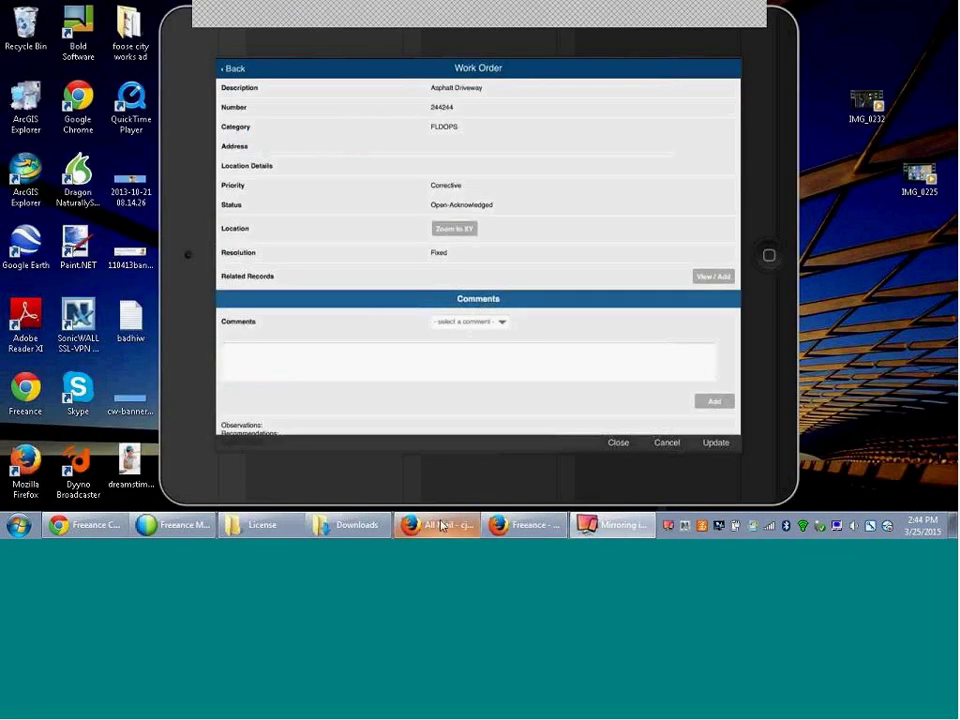
pyautogui.moveTo(440, 526)
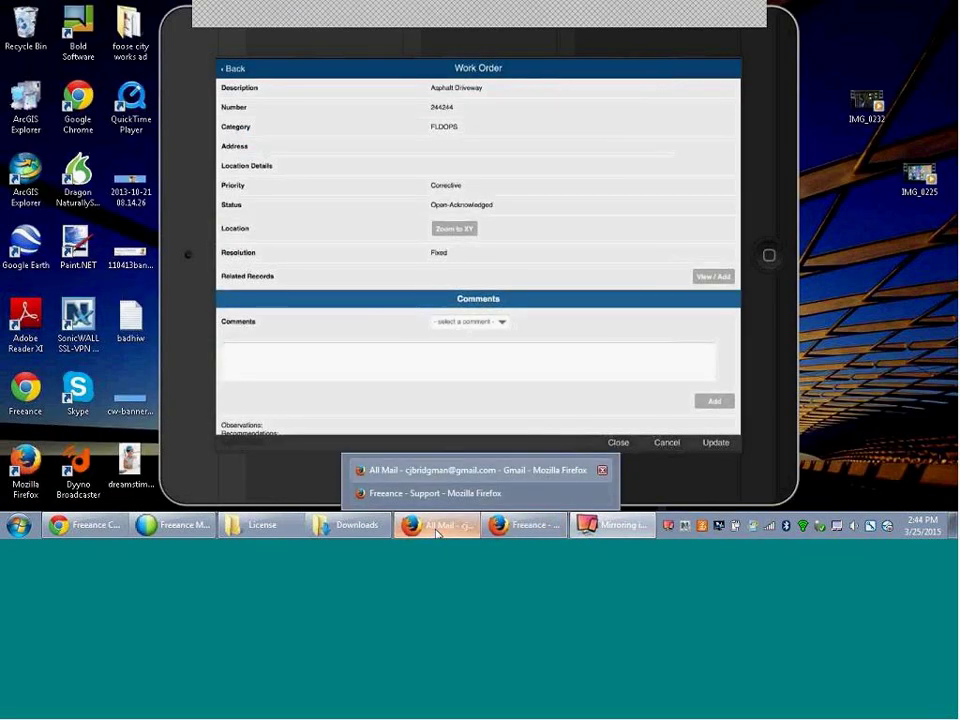
pyautogui.click(470, 470)
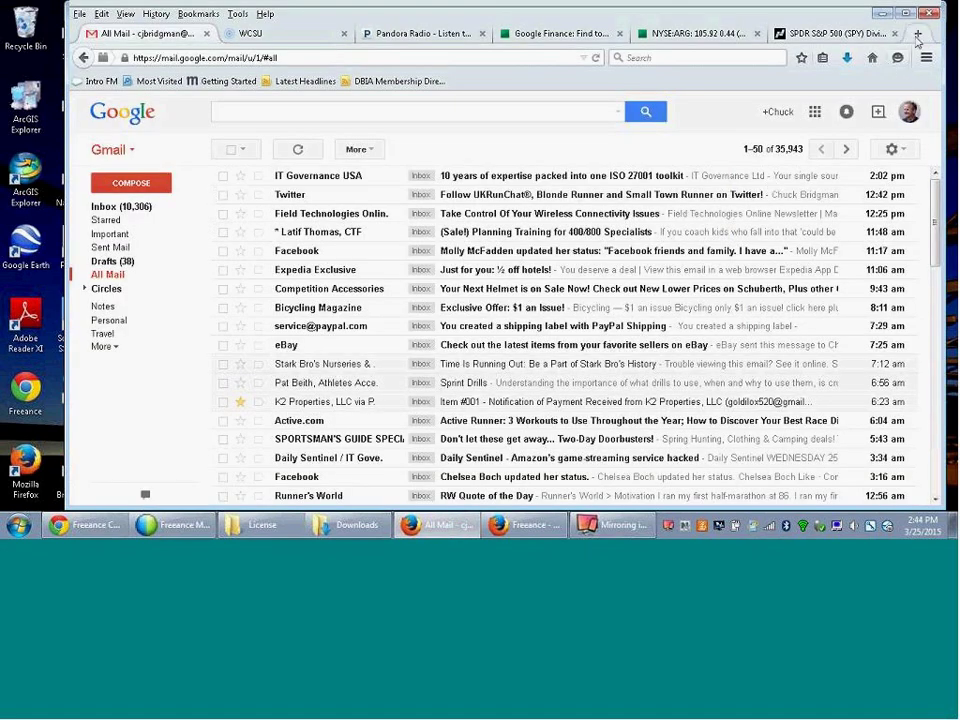
pyautogui.click(882, 13)
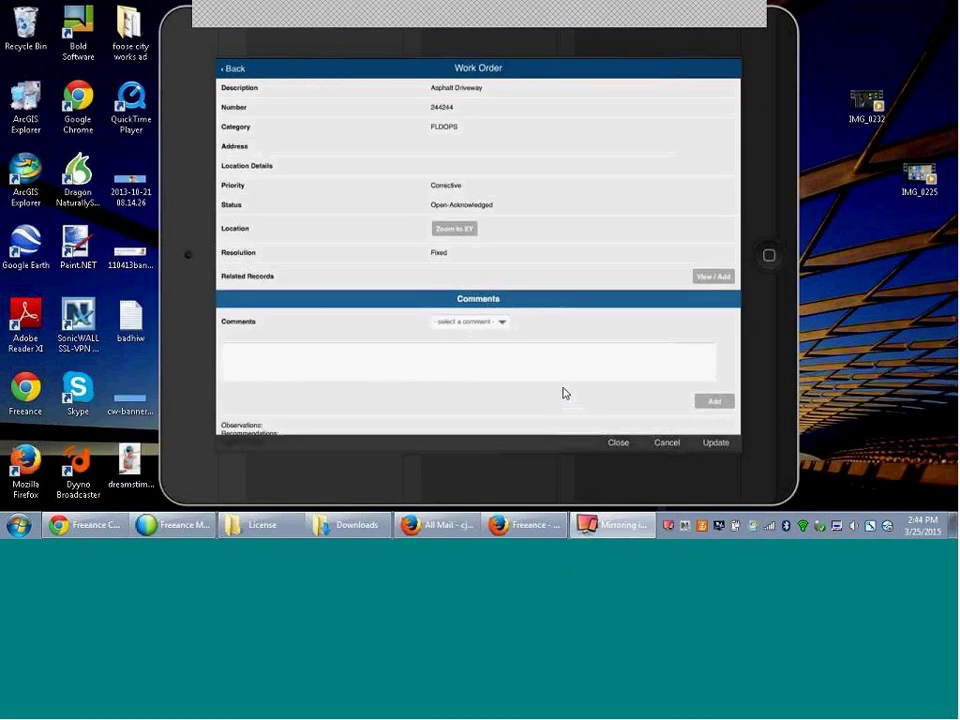
pyautogui.moveTo(497, 525)
pyautogui.click(471, 491)
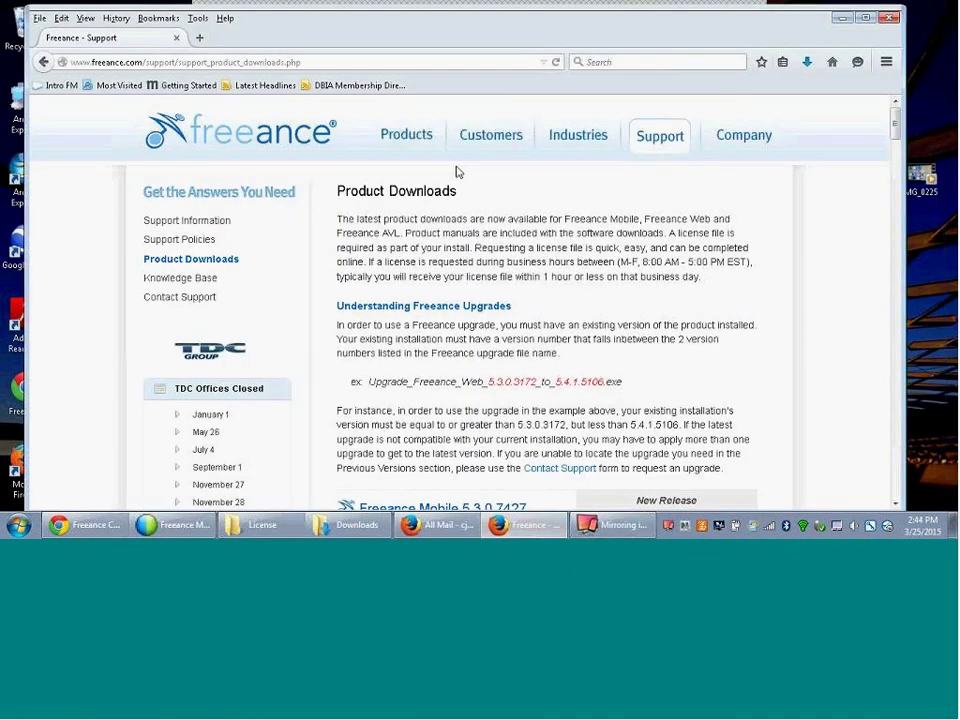
# - Load the Freeance Configuration System login page in a new tab and enter the user name and password
pyautogui.click(200, 38)
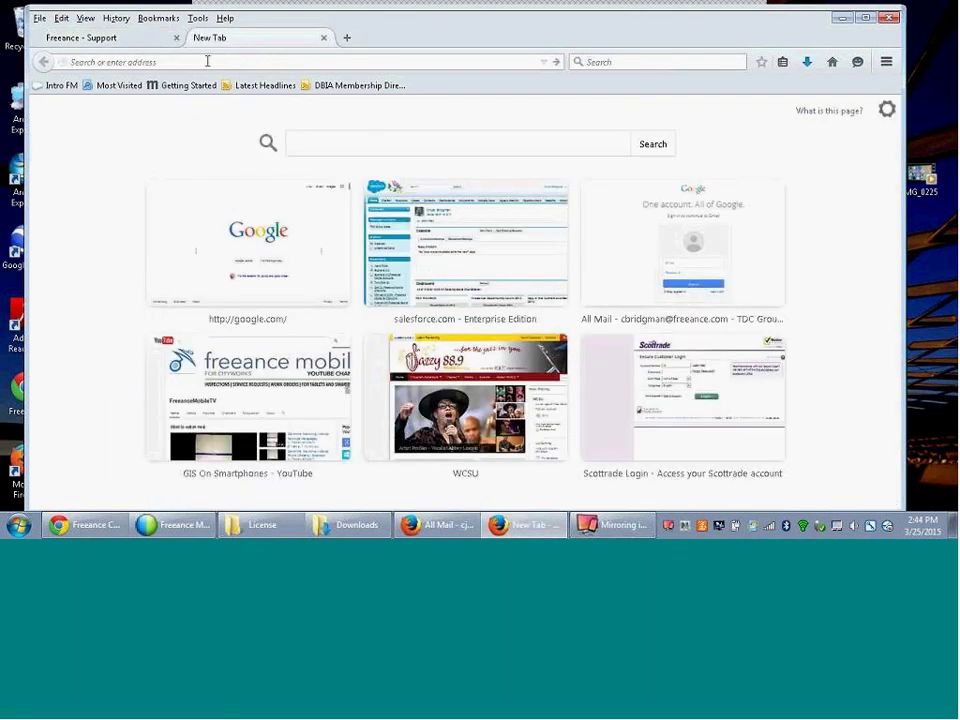
pyautogui.write('1')
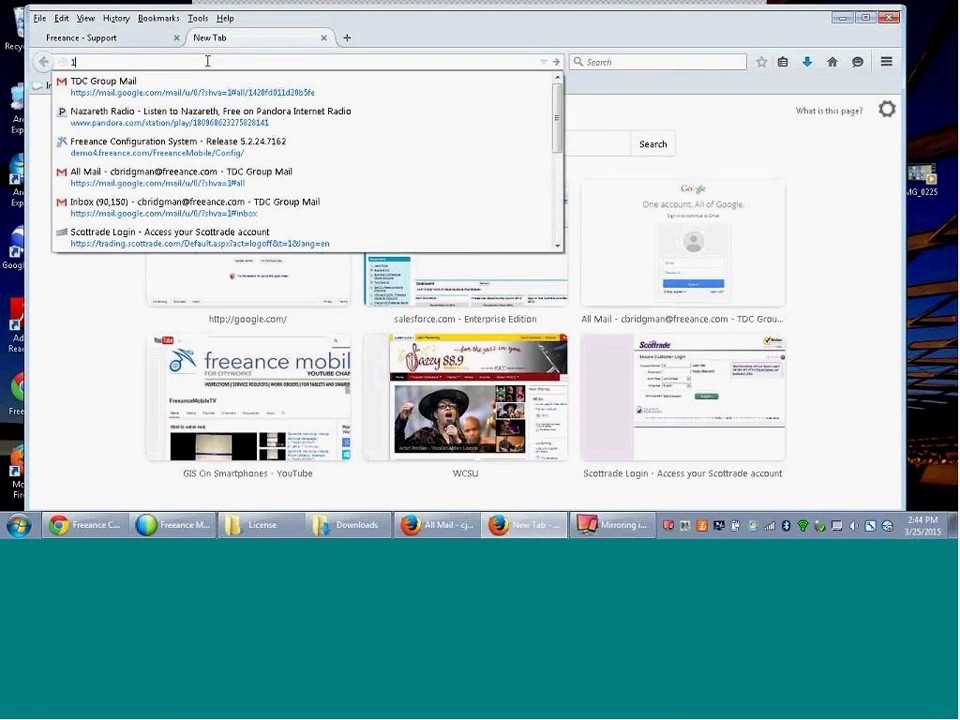
pyautogui.write('0.131.1.18/')
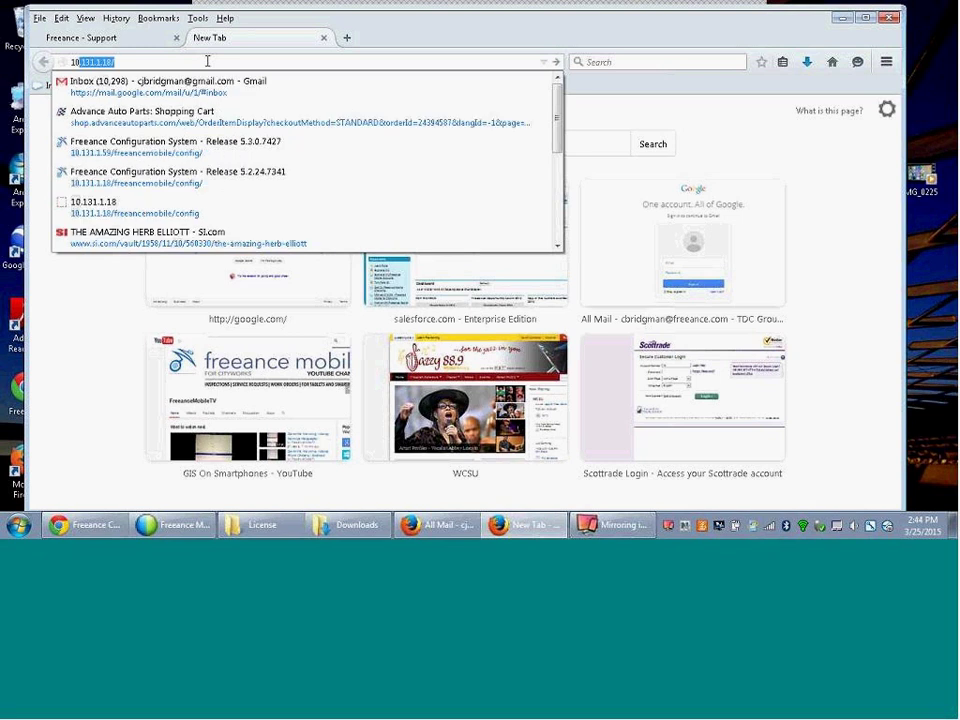
pyautogui.click(156, 146)
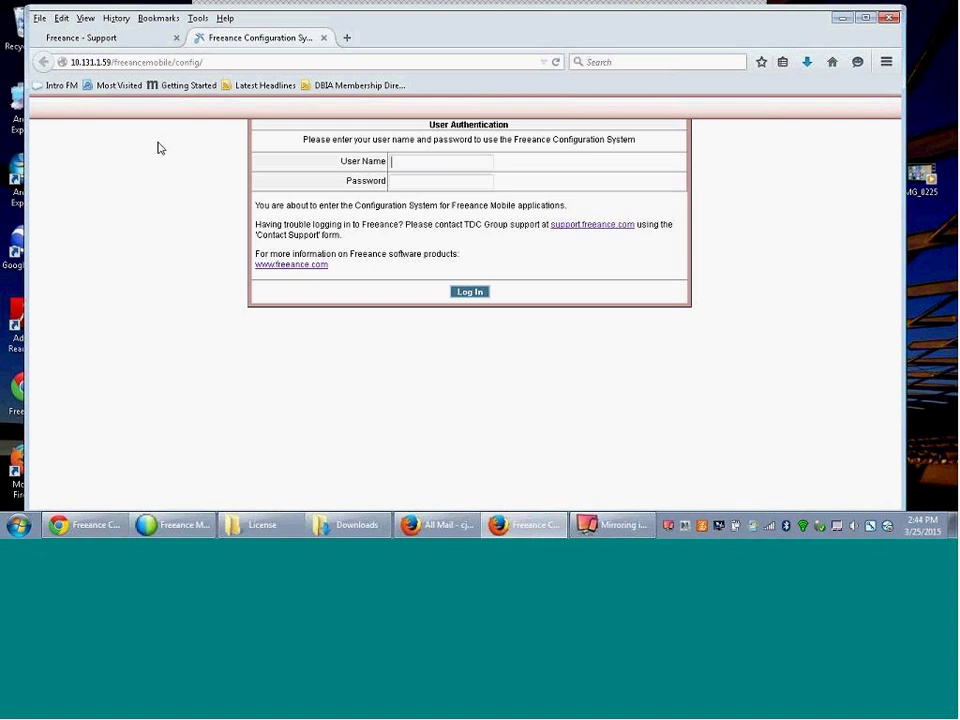
pyautogui.write('freeance')
pyautogui.press('Tab')
pyautogui.write('12345')
# - Log in and open the cityworks_prod Cityworks configuration
pyautogui.click(464, 294)
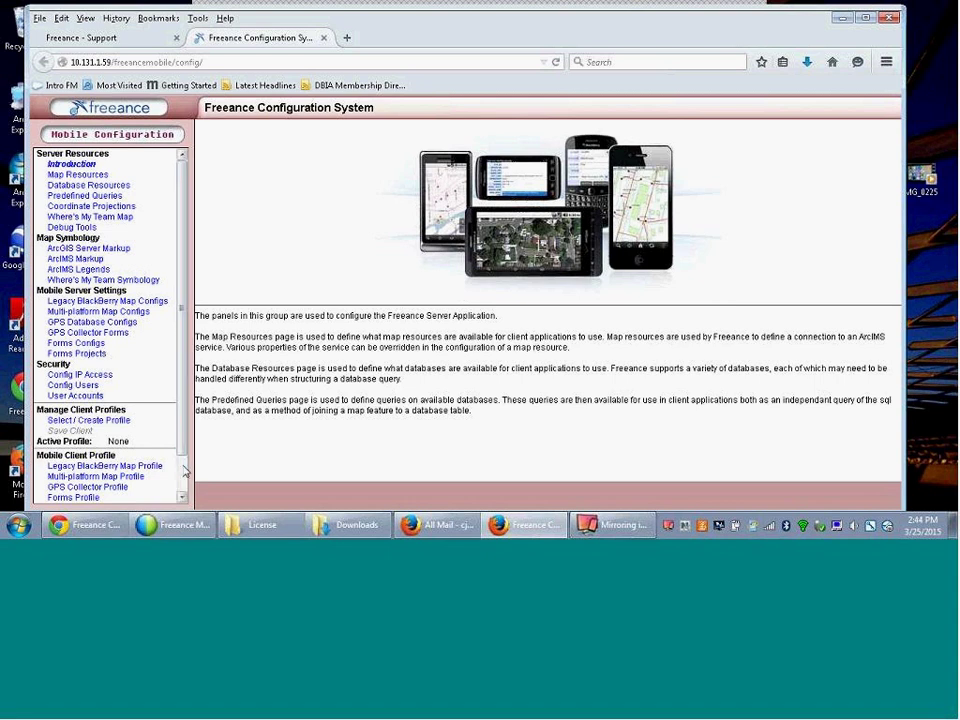
pyautogui.scroll(-2, 186, 468)
pyautogui.click(122, 494)
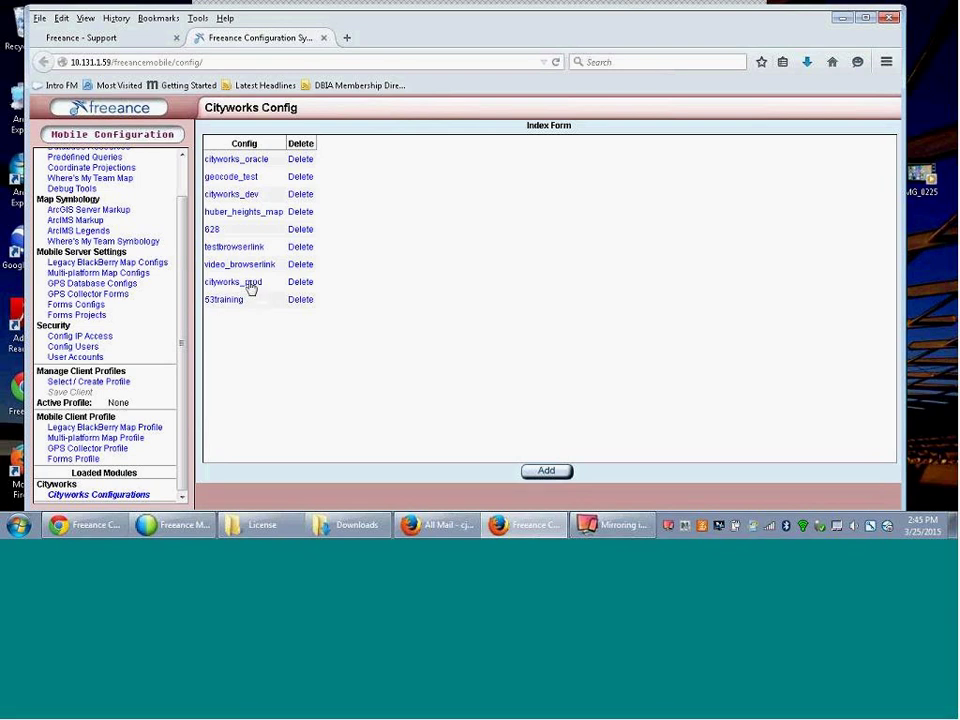
pyautogui.click(251, 288)
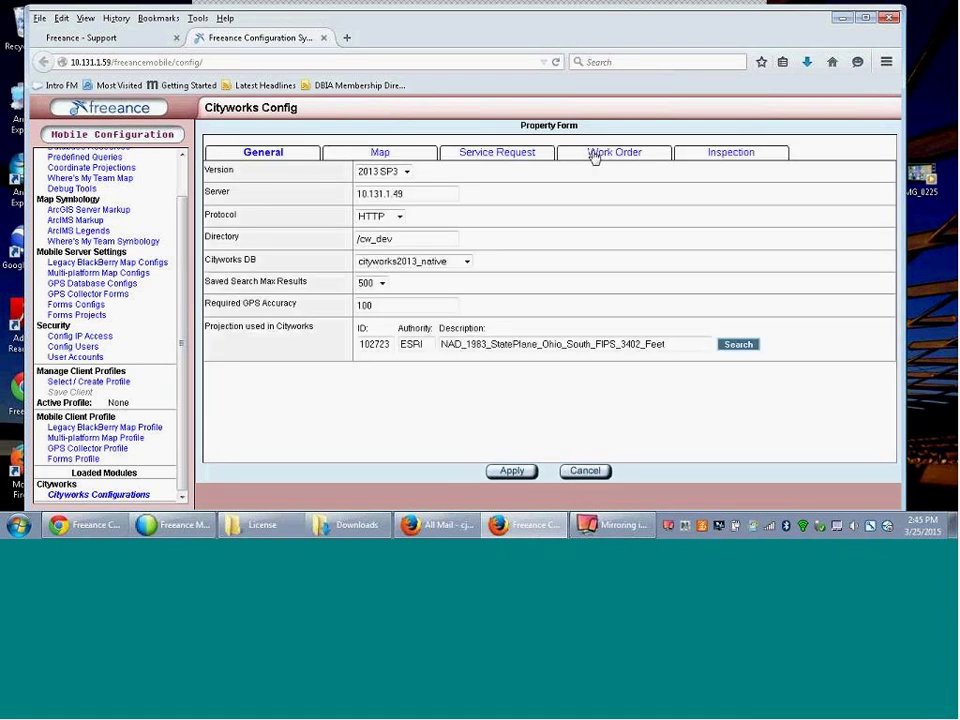
# - Show the wHydrant layer's Selection Result Form fields down to the Browser Link anchor
pyautogui.click(382, 154)
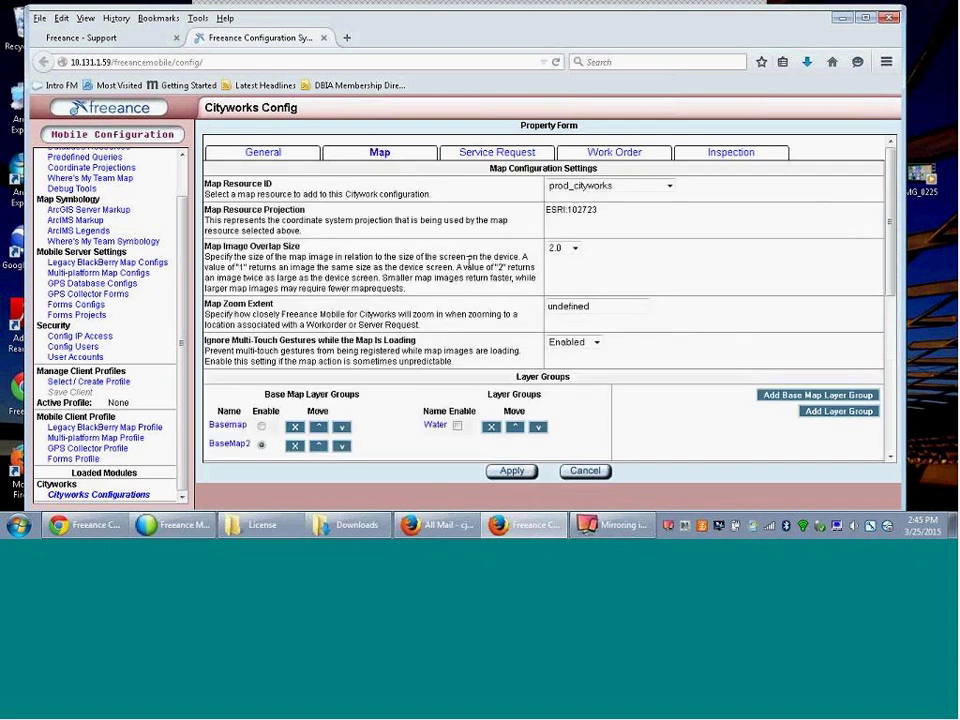
pyautogui.click(890, 436)
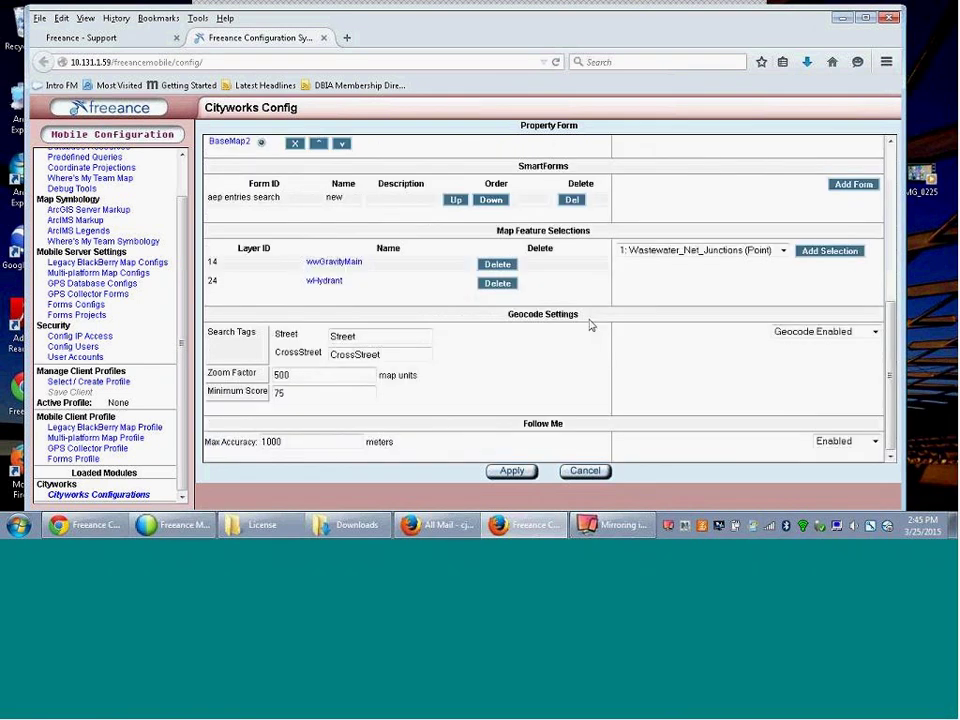
pyautogui.click(331, 284)
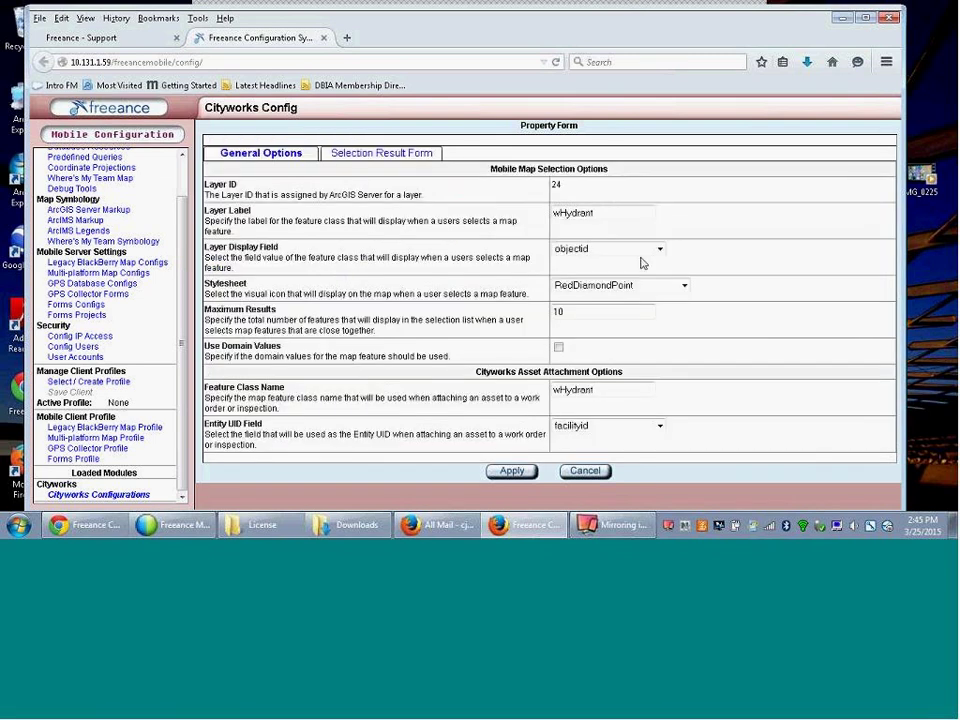
pyautogui.click(405, 157)
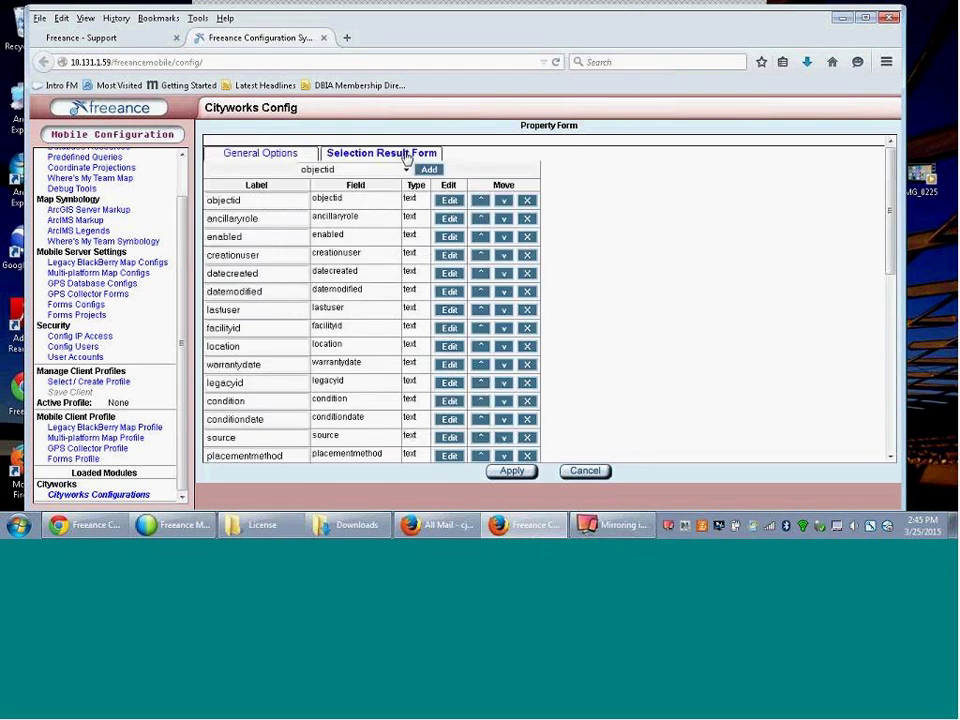
pyautogui.scroll(-2, 891, 441)
pyautogui.scroll(-5, 891, 441)
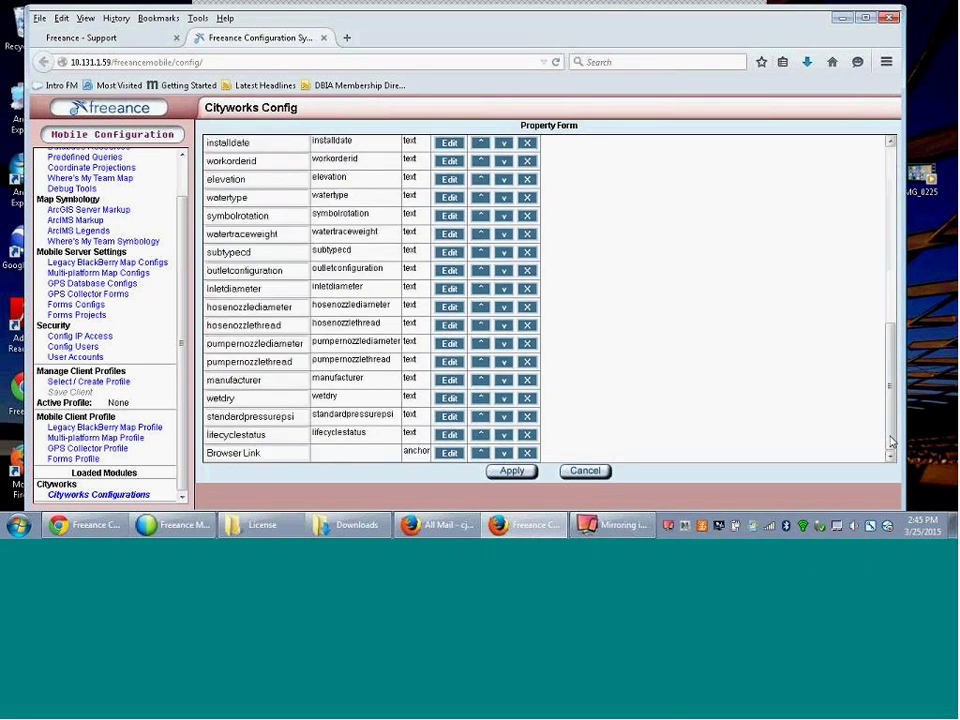
# - Relabel the wHydrant Browser Link result field 'Browser Link to Video' and apply it
pyautogui.click(449, 455)
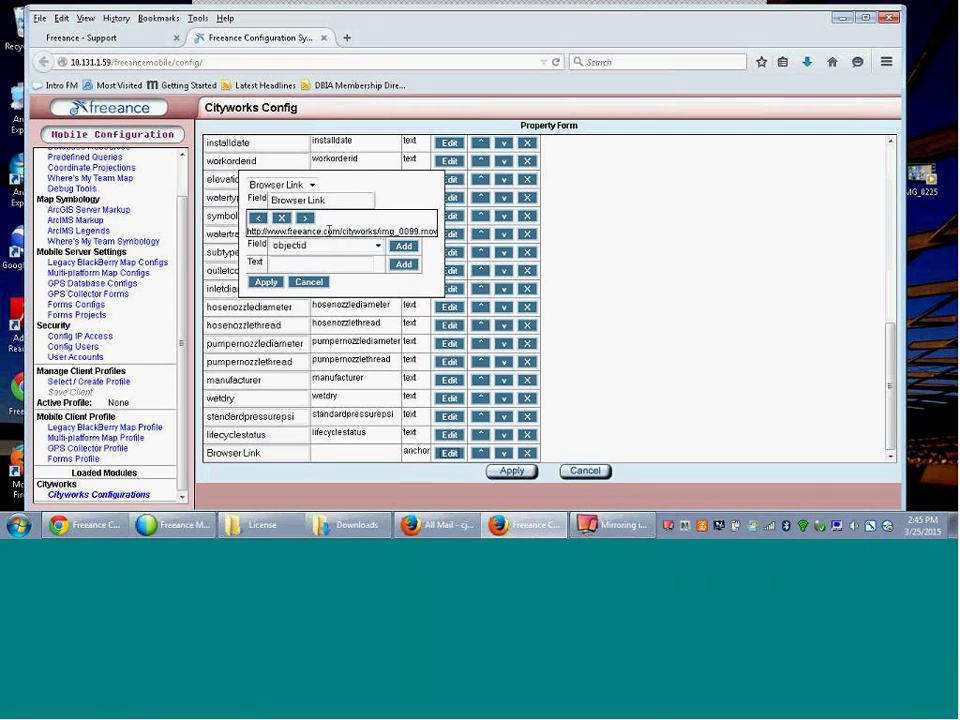
pyautogui.moveTo(329, 231); pyautogui.dragTo(451, 234)
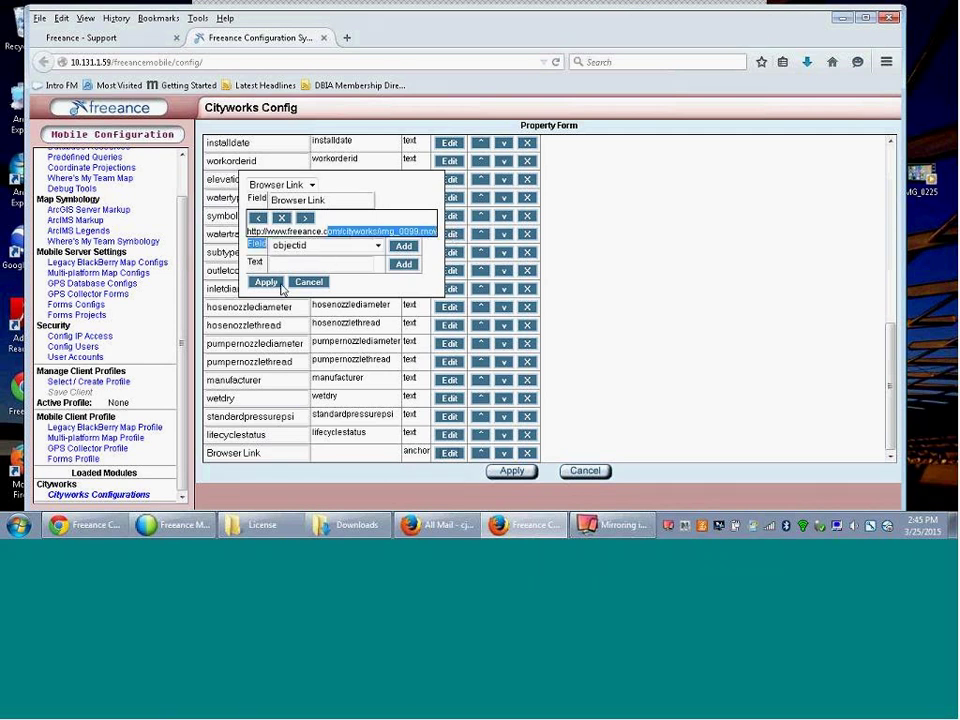
pyautogui.click(329, 229)
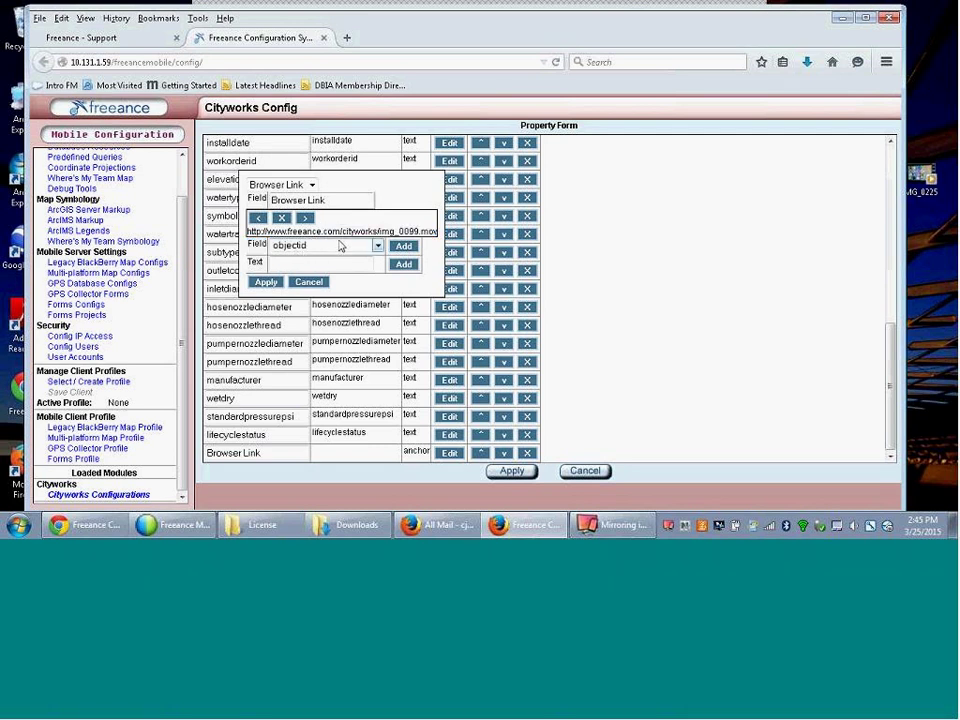
pyautogui.click(337, 200)
pyautogui.write('to y')
pyautogui.write('ideo')
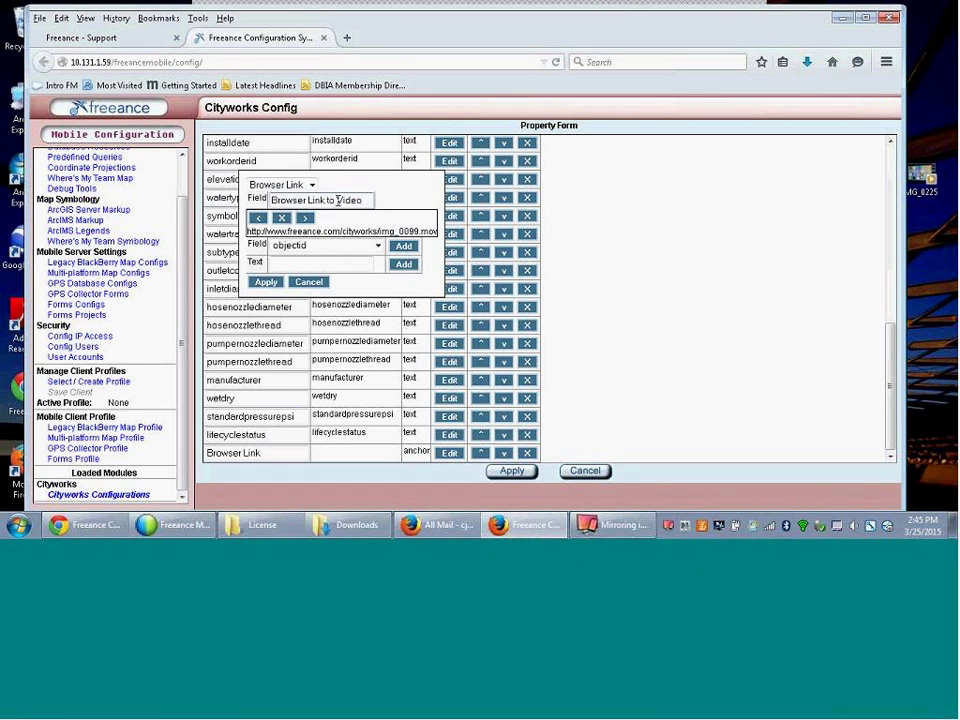
pyautogui.click(264, 283)
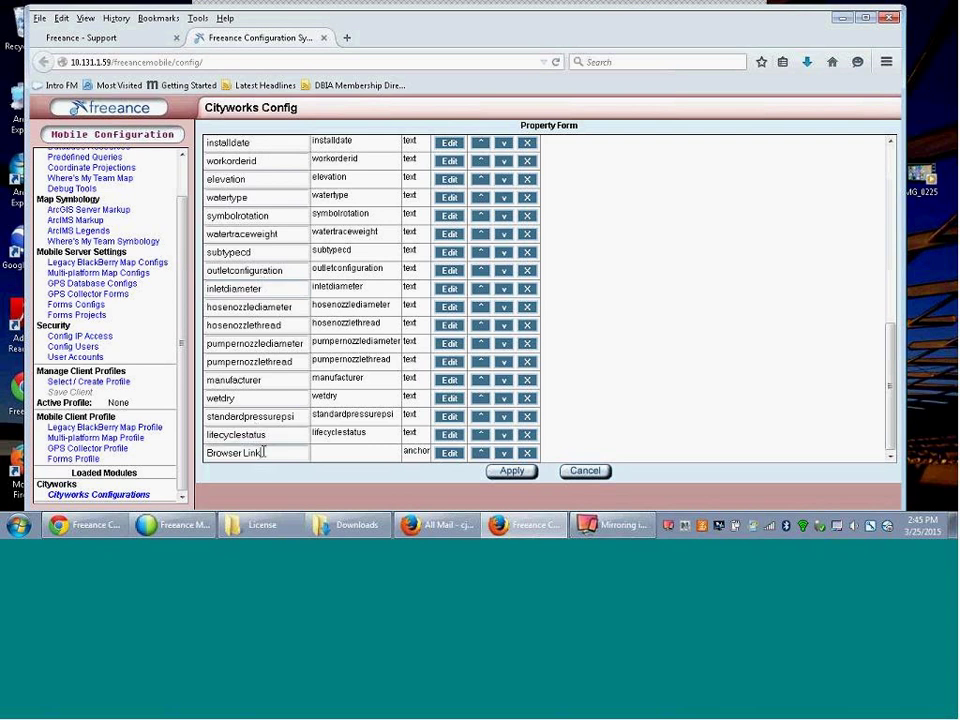
pyautogui.write('to Video')
# - Save the Cityworks configuration and show the mirrored iPad playing the work order video
pyautogui.click(526, 471)
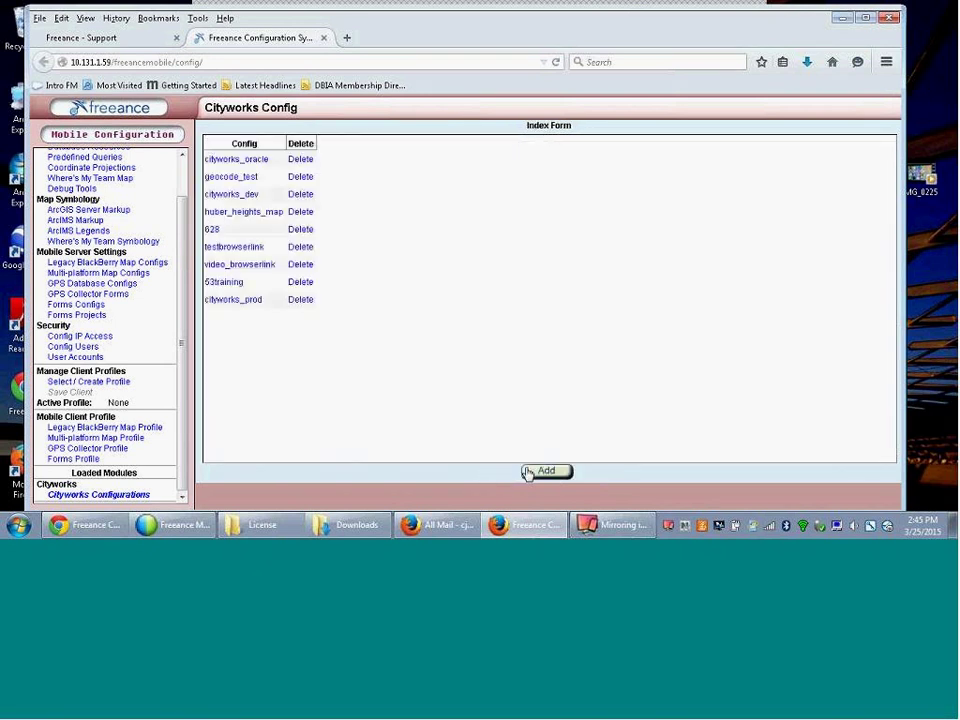
pyautogui.click(604, 537)
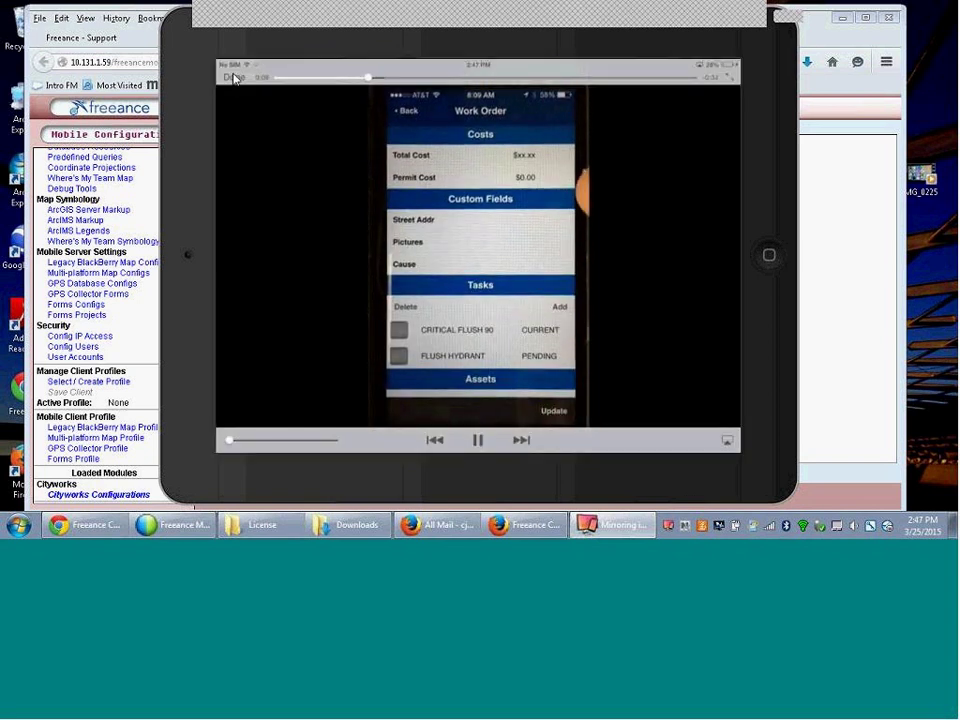
# - Close the work order video to get back to the map with red hydrant markers
pyautogui.click(233, 78)
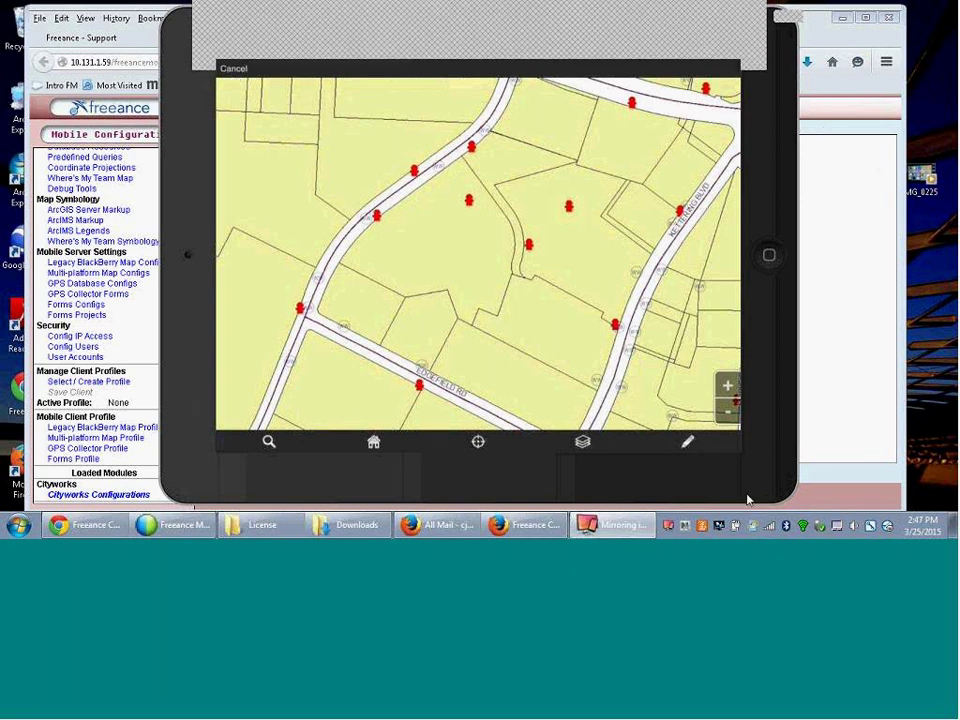
pyautogui.click(187, 527)
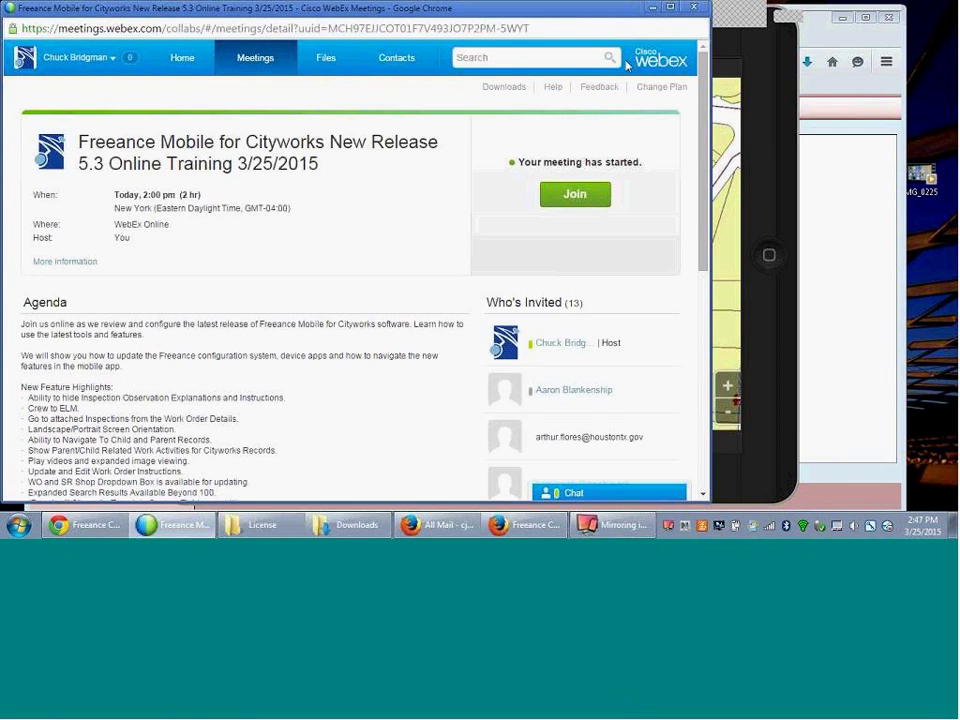
# - Minimize the Chrome window showing the Freeance Mobile 5.3 Online Training WebEx page
pyautogui.click(653, 8)
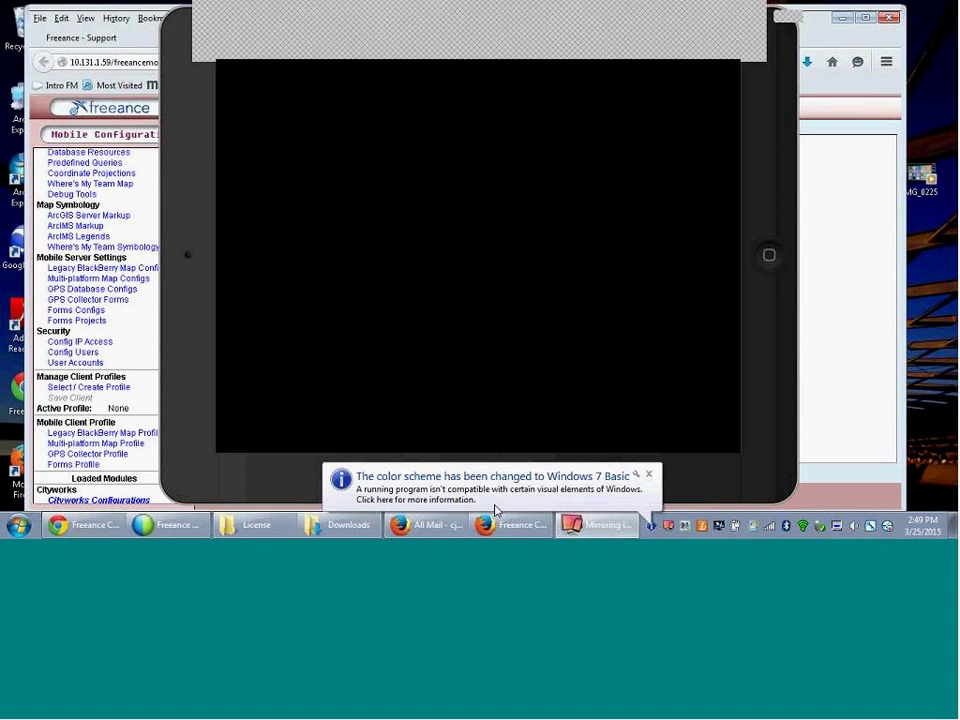
# - Review test2's Odometer and Distance fields (field_0, field_1), then list the GPS collector forms
pyautogui.click(818, 428)
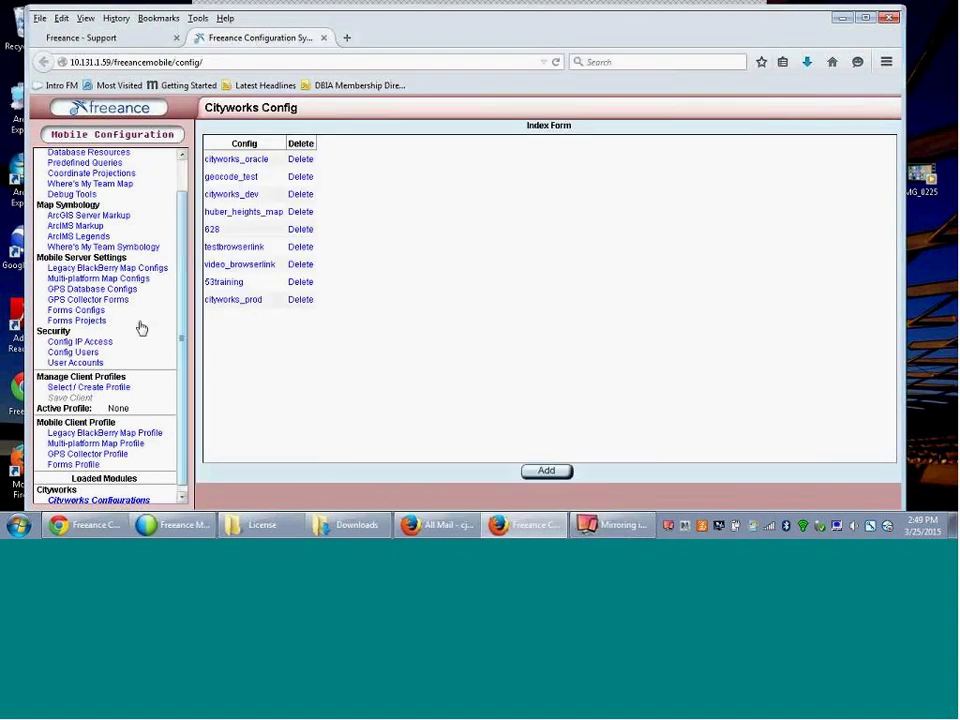
pyautogui.click(84, 300)
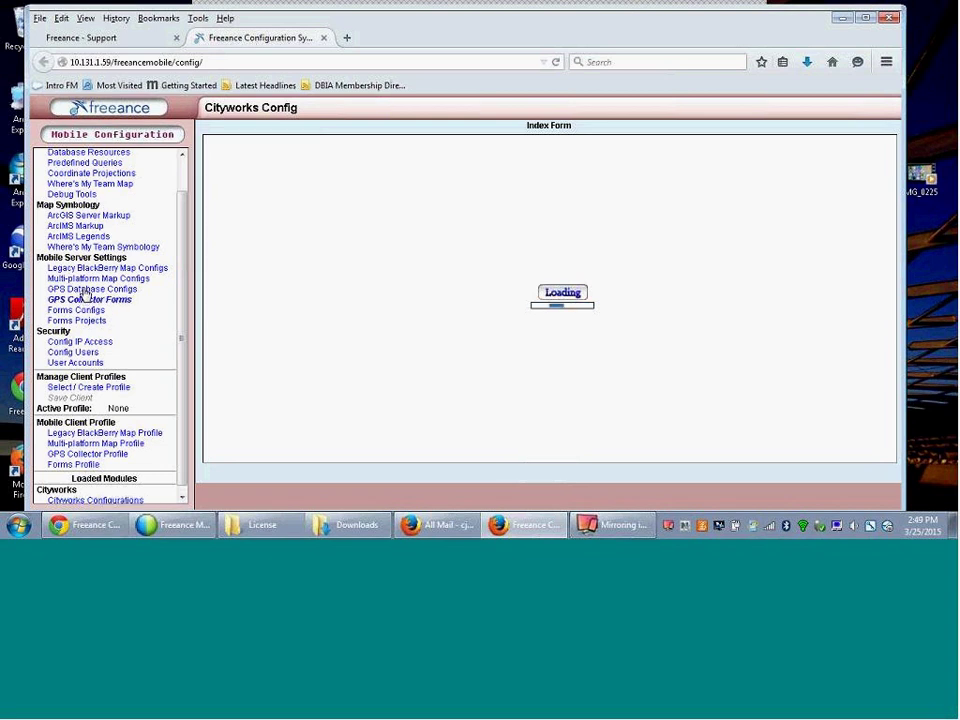
pyautogui.click(85, 290)
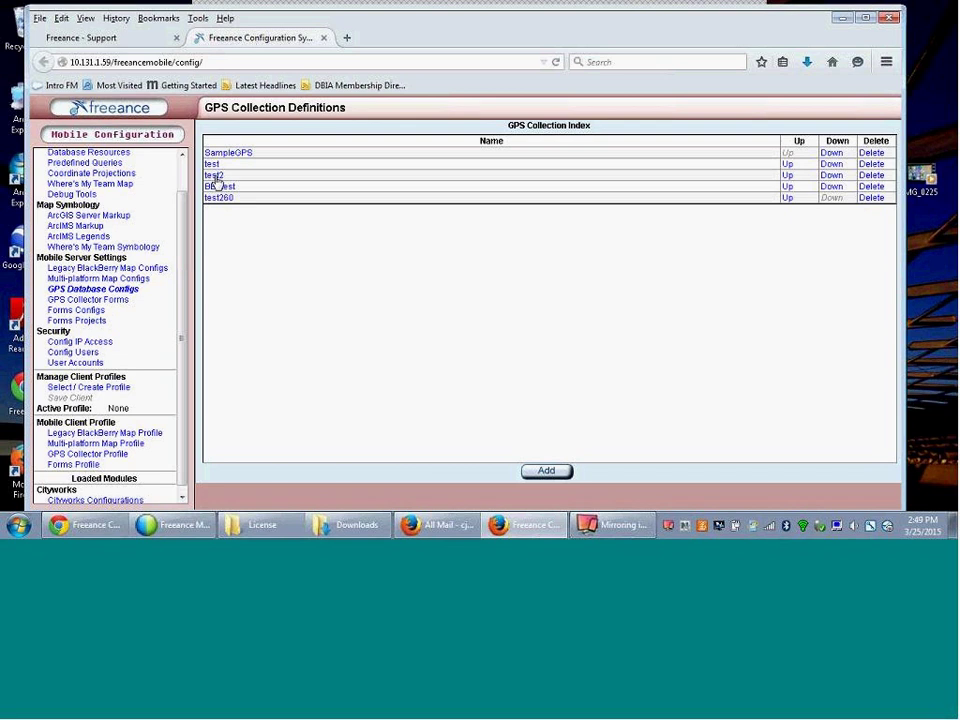
pyautogui.click(215, 177)
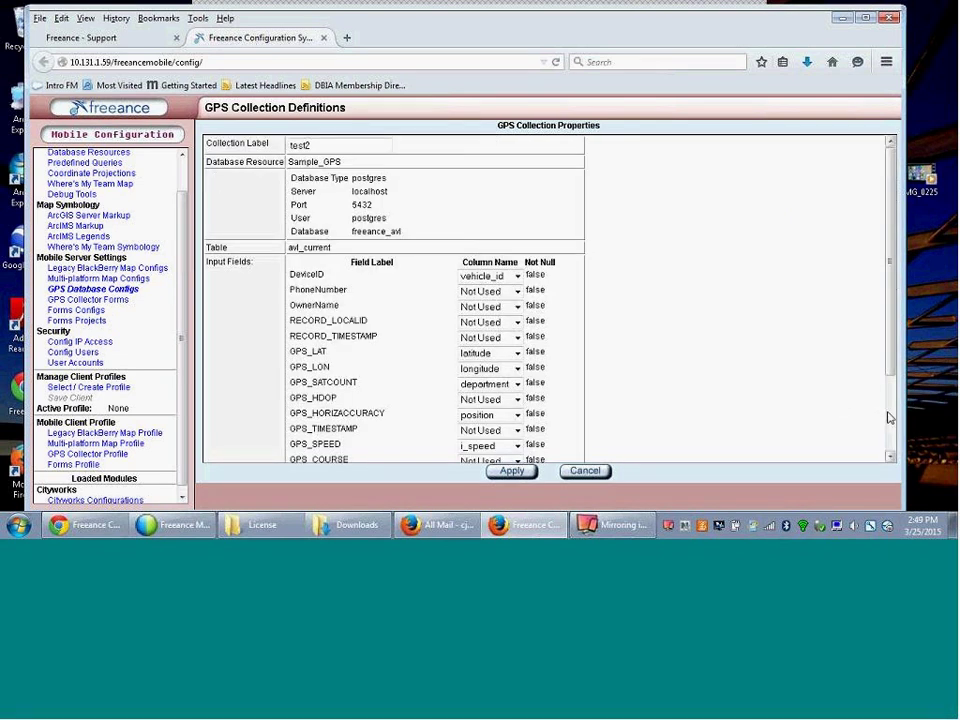
pyautogui.scroll(-2, 890, 418)
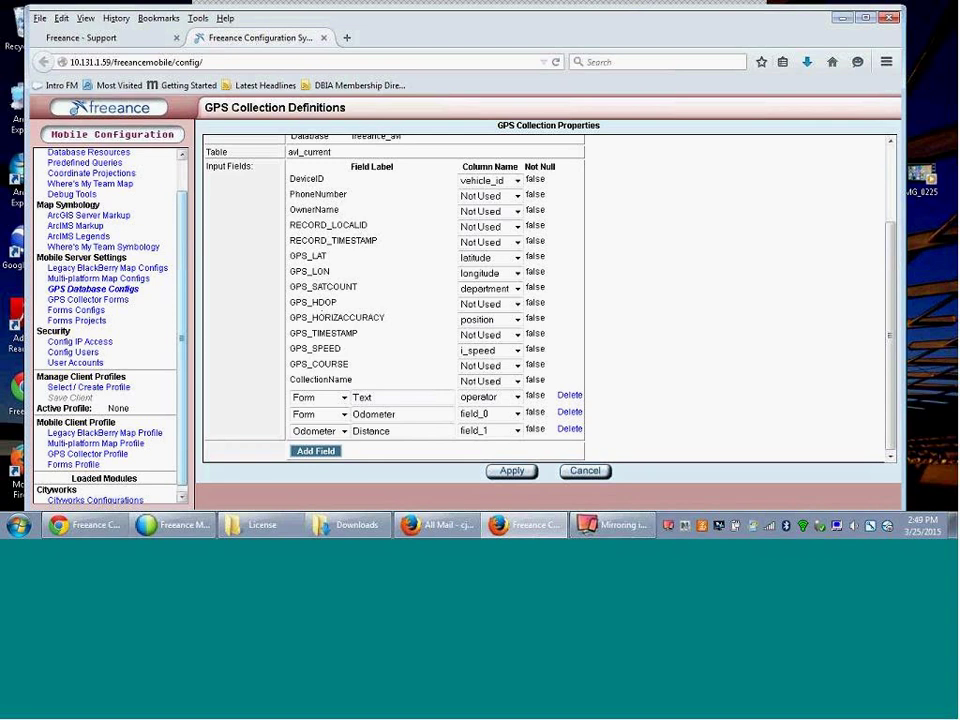
pyautogui.click(96, 300)
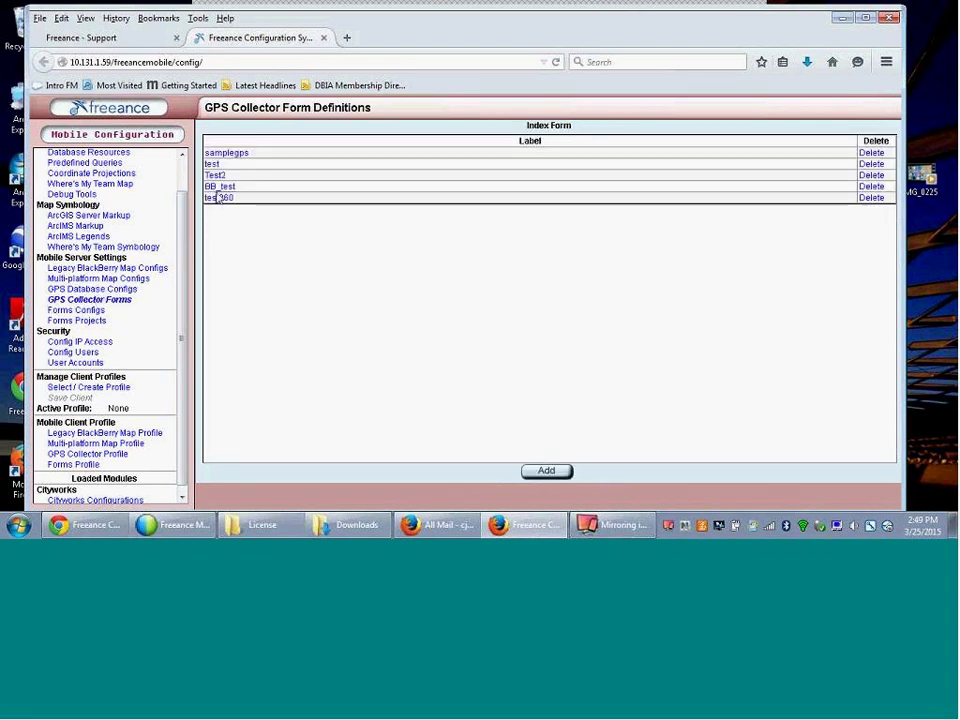
pyautogui.click(217, 176)
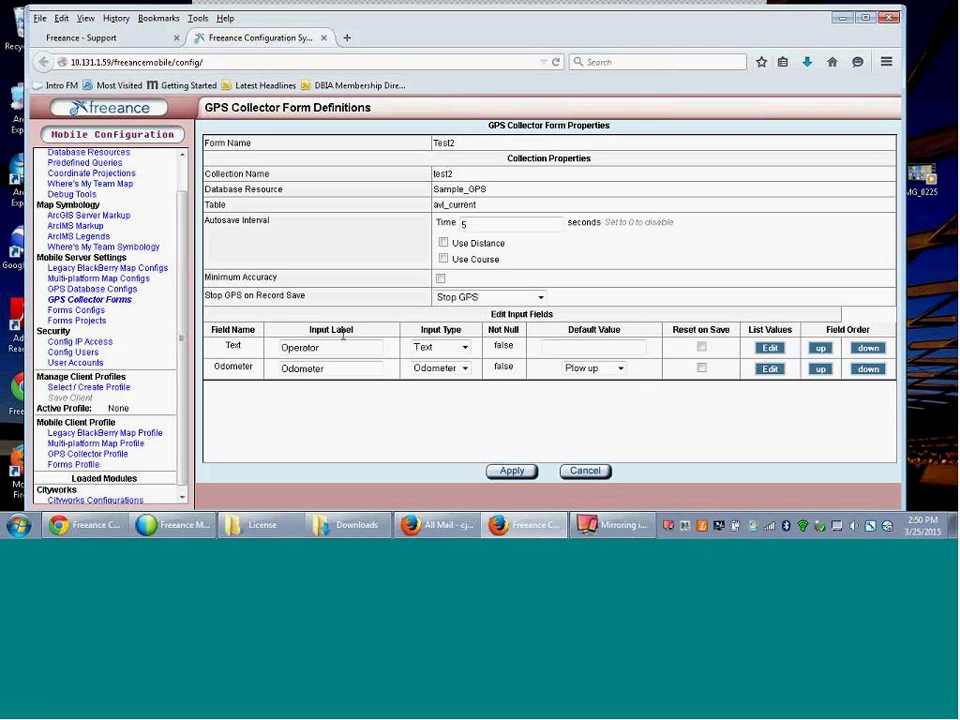
pyautogui.click(586, 471)
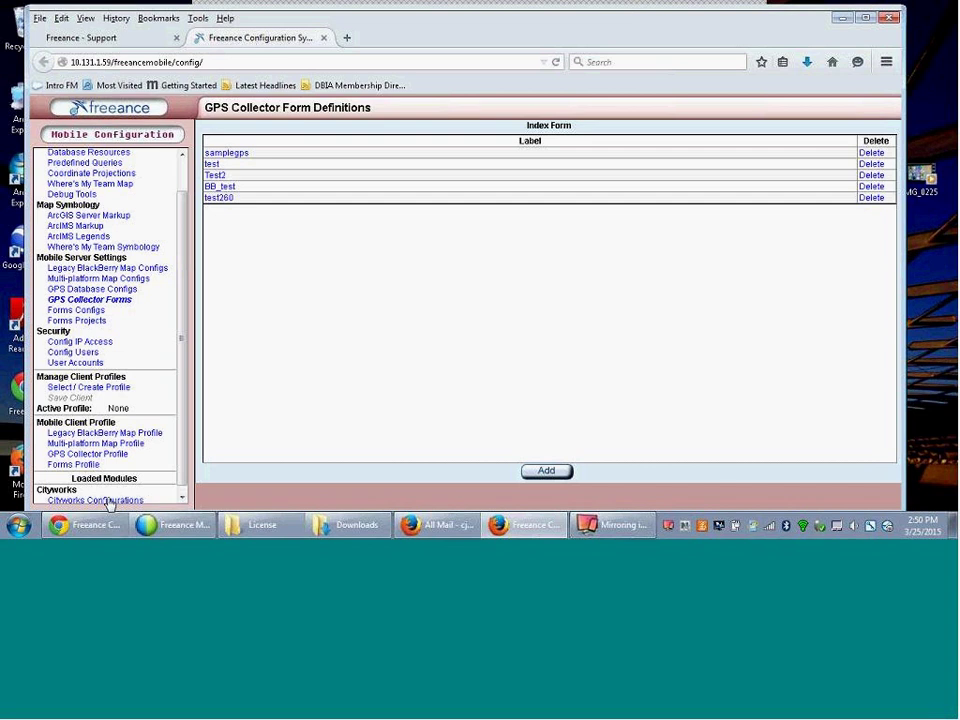
# - Open the cityworks_prod configuration and keep its Cityworks version at 2013 SP3
pyautogui.click(110, 502)
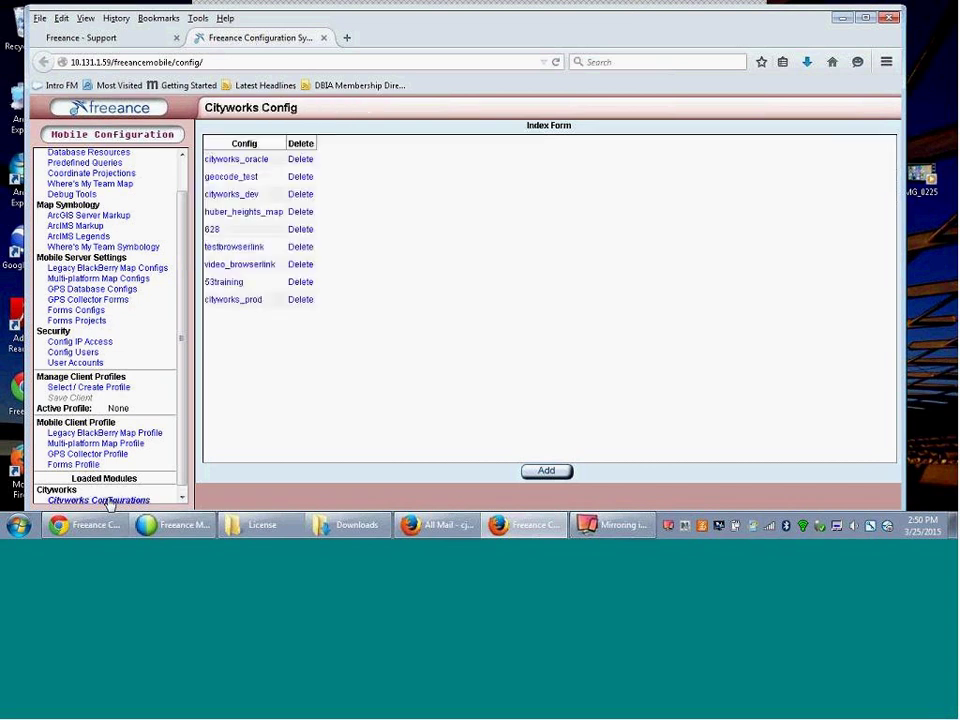
pyautogui.click(240, 301)
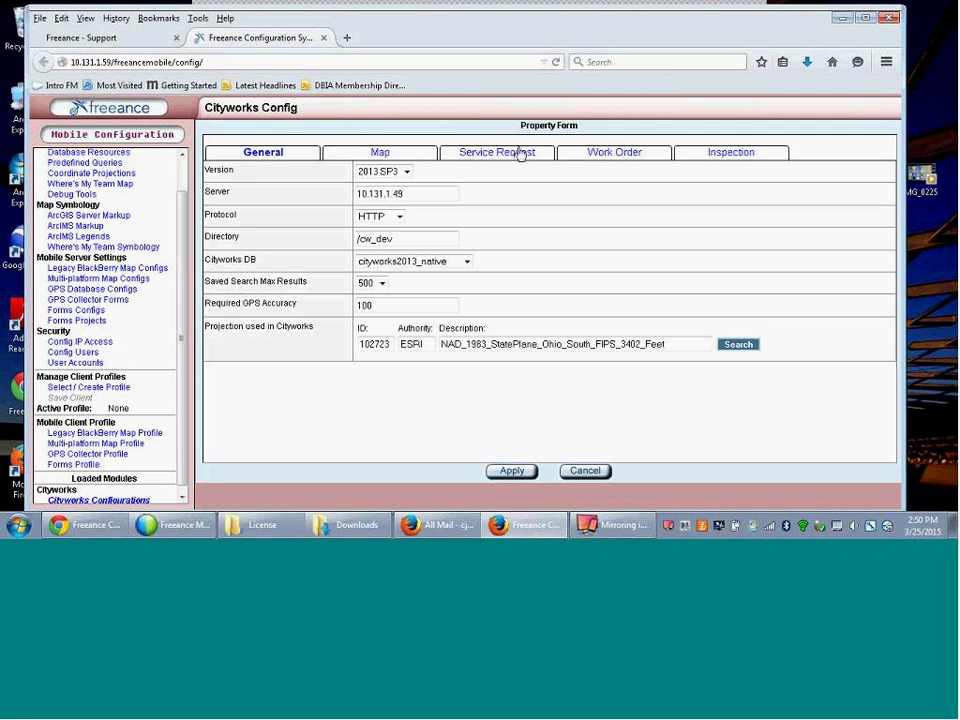
pyautogui.click(406, 173)
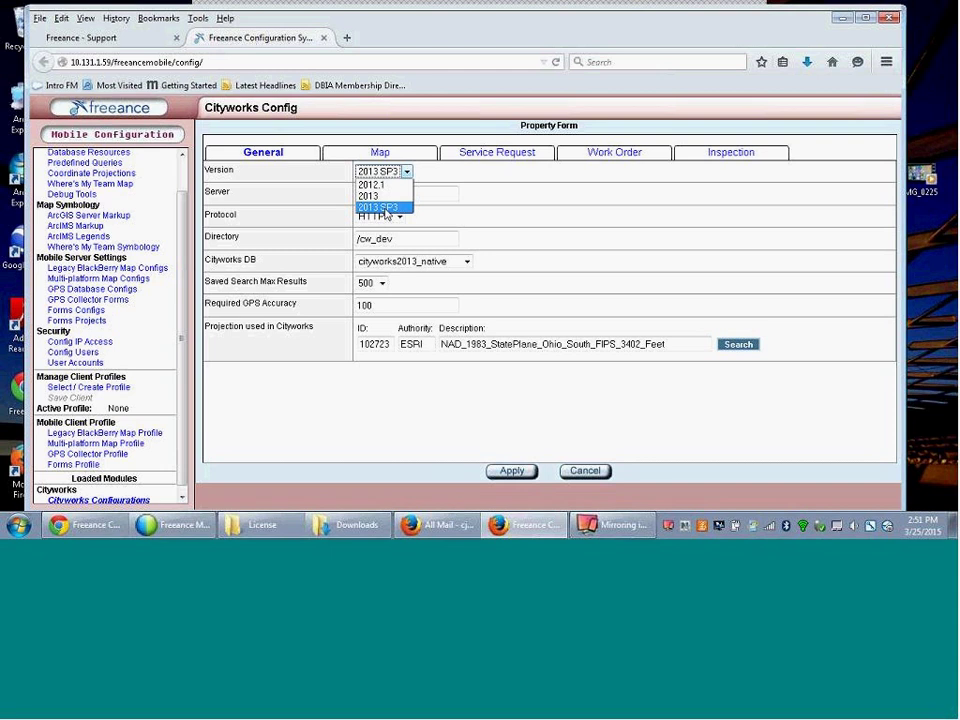
pyautogui.click(374, 421)
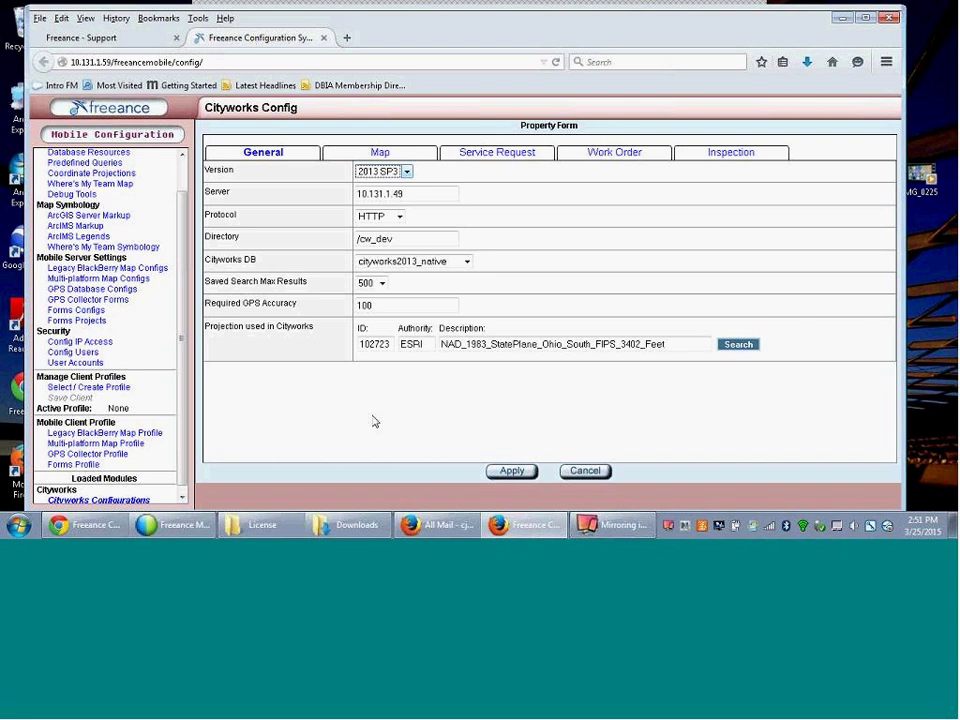